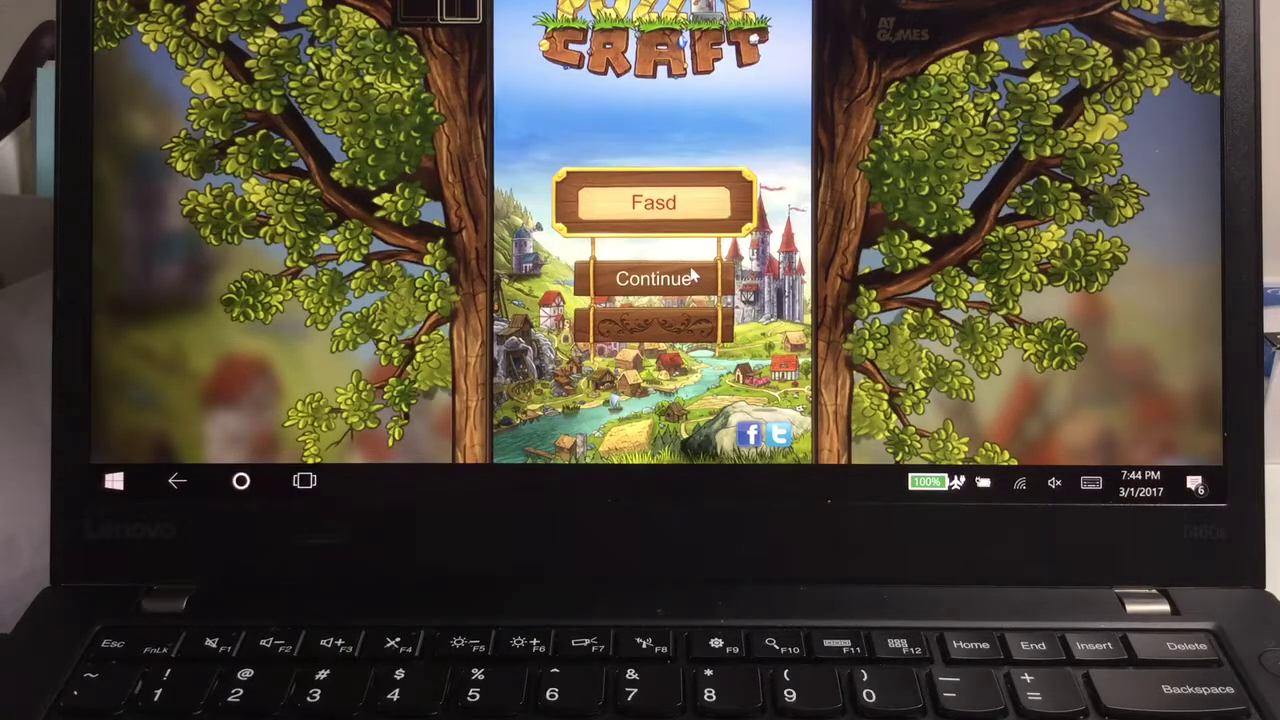
Step: Continue the saved game to load the village map with the inventory open
click(674, 284)
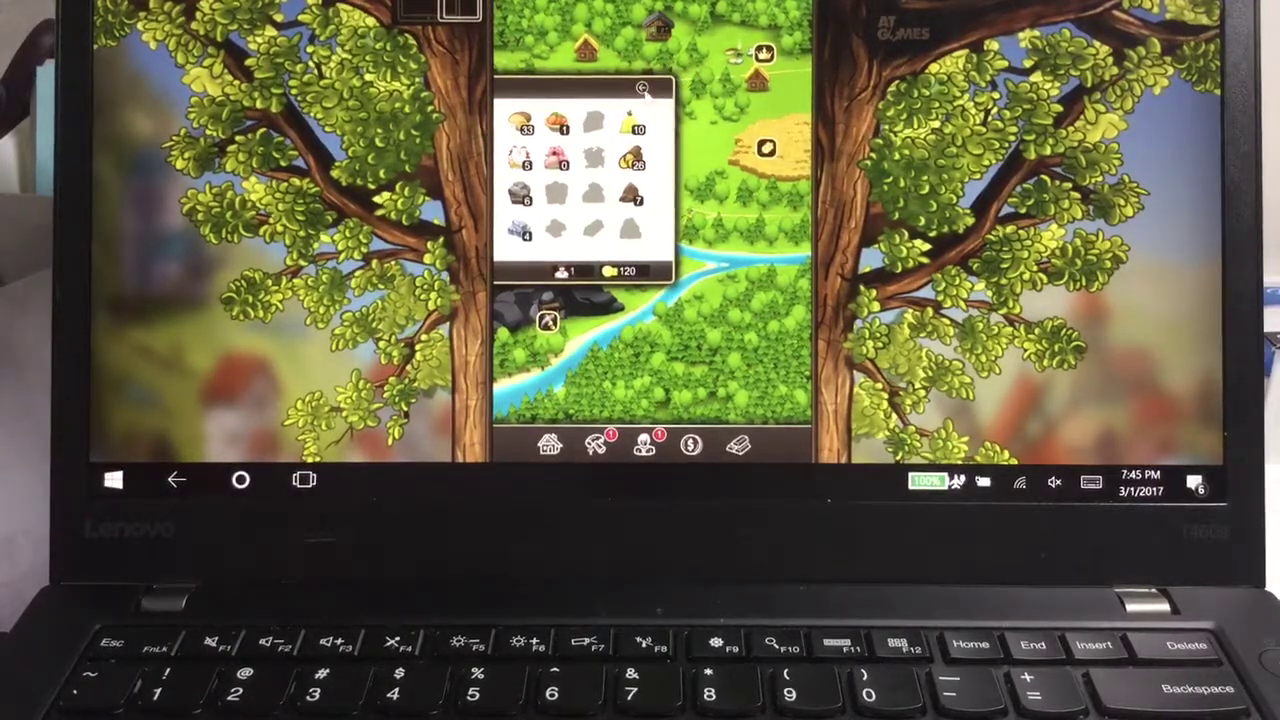
Step: Close the inventory, check the Rake recipe at quantity one without crafting, then show buildings
click(643, 89)
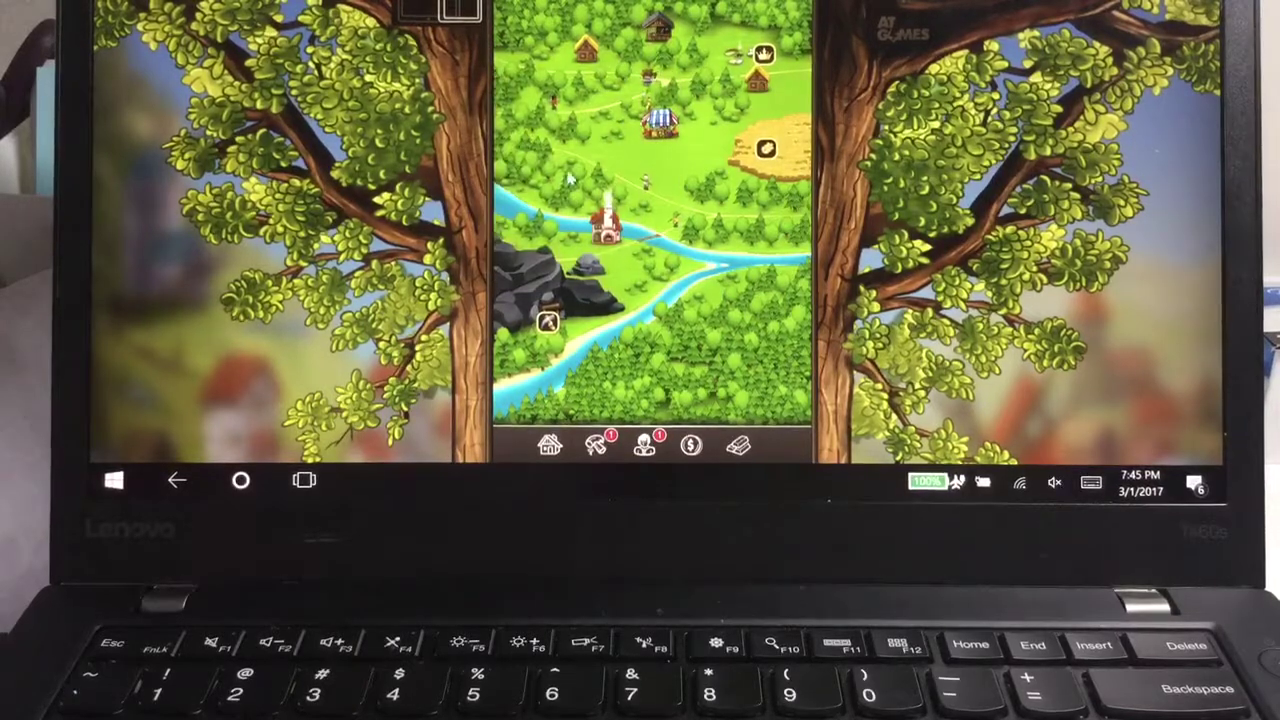
click(596, 446)
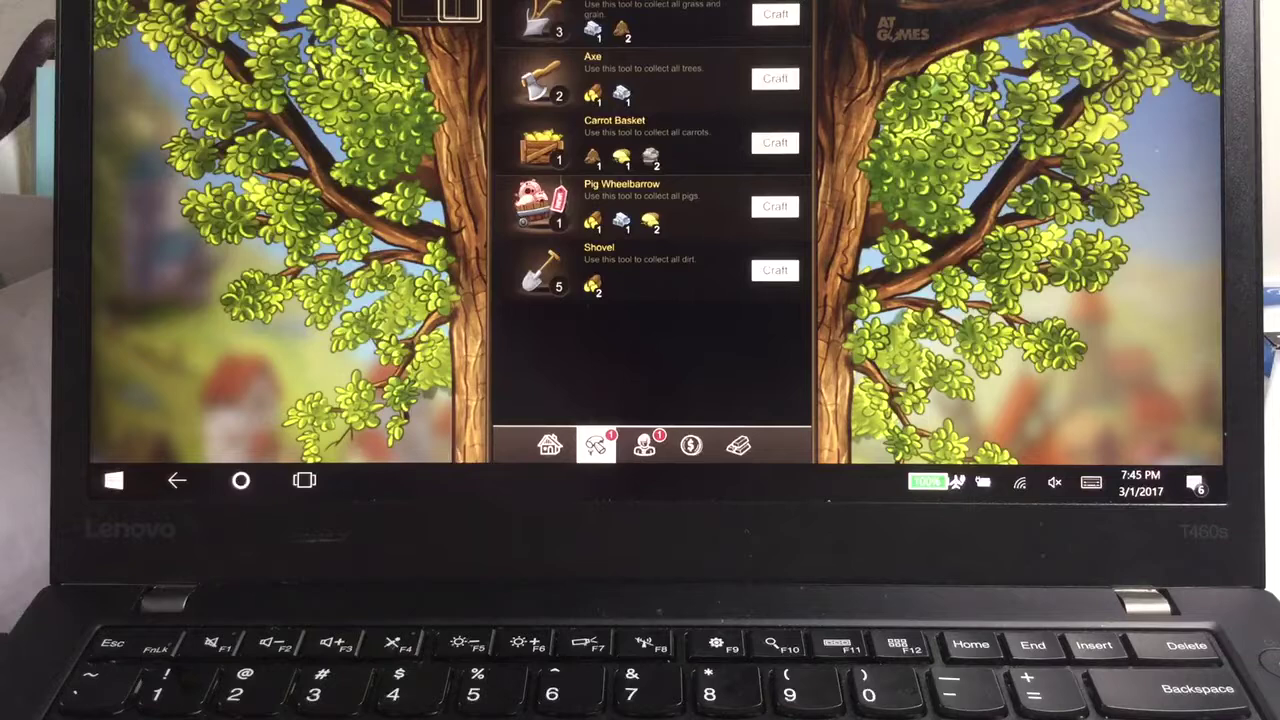
click(775, 14)
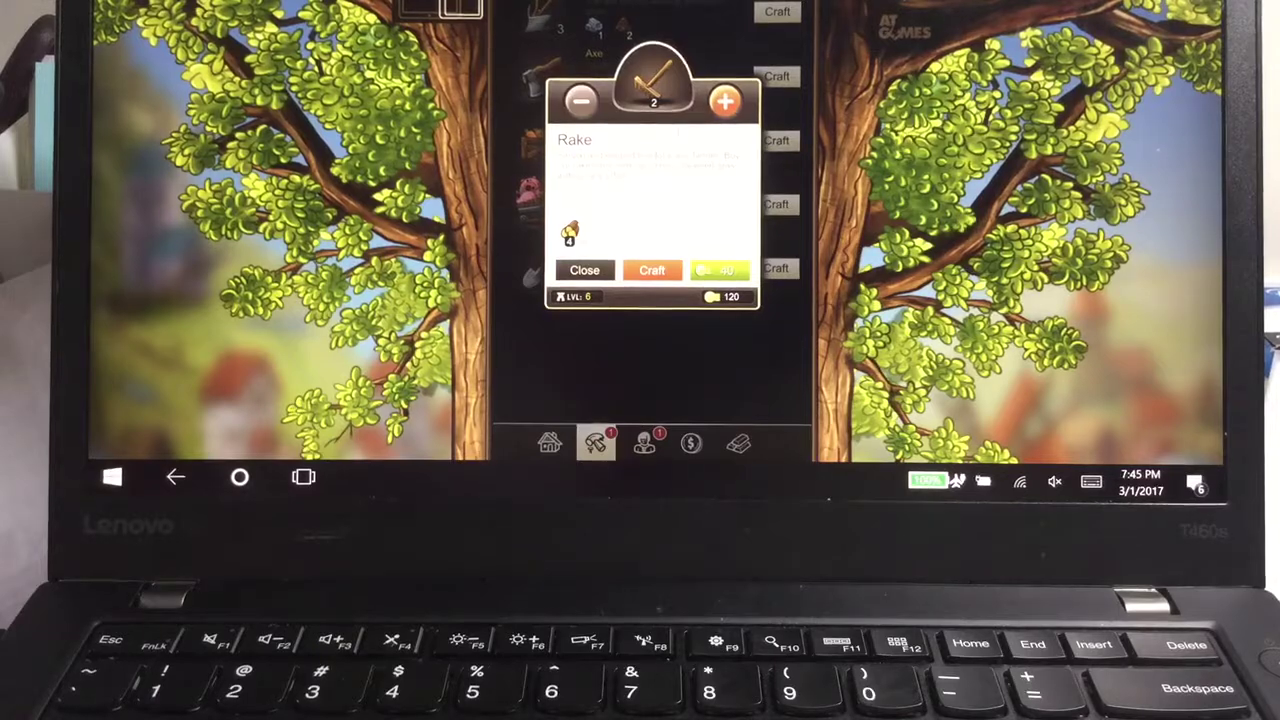
click(578, 100)
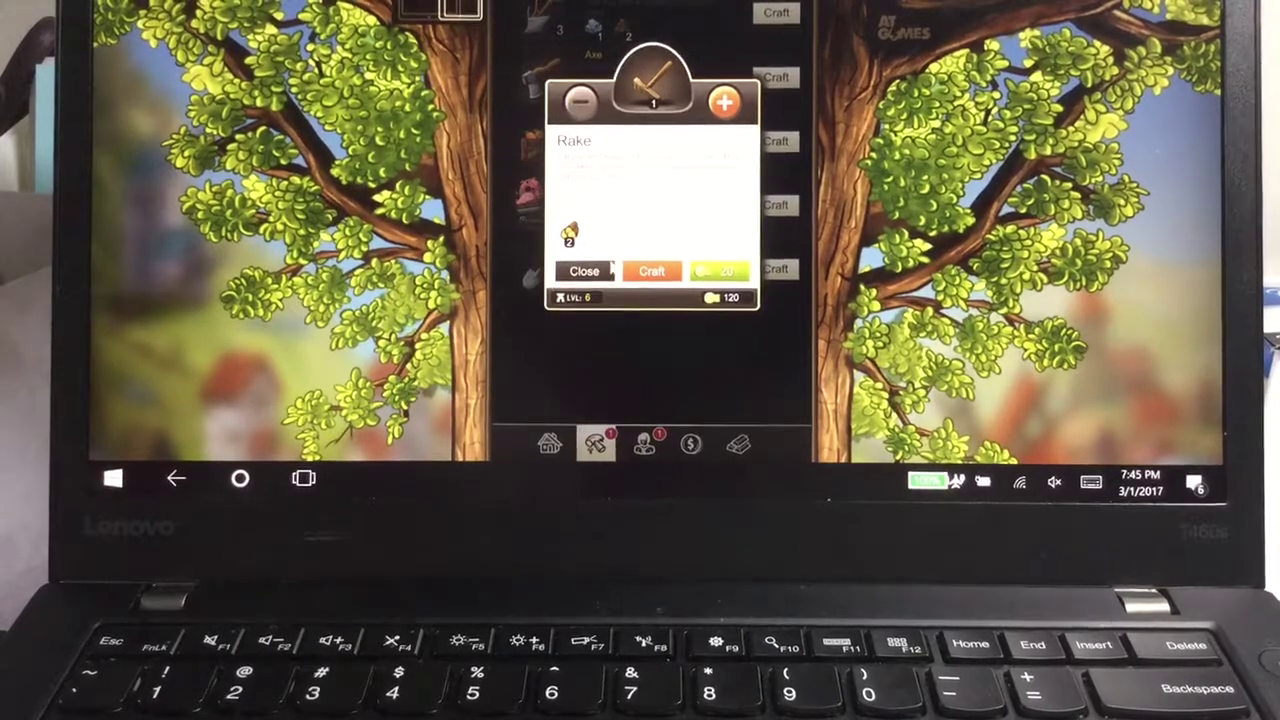
click(584, 271)
click(549, 443)
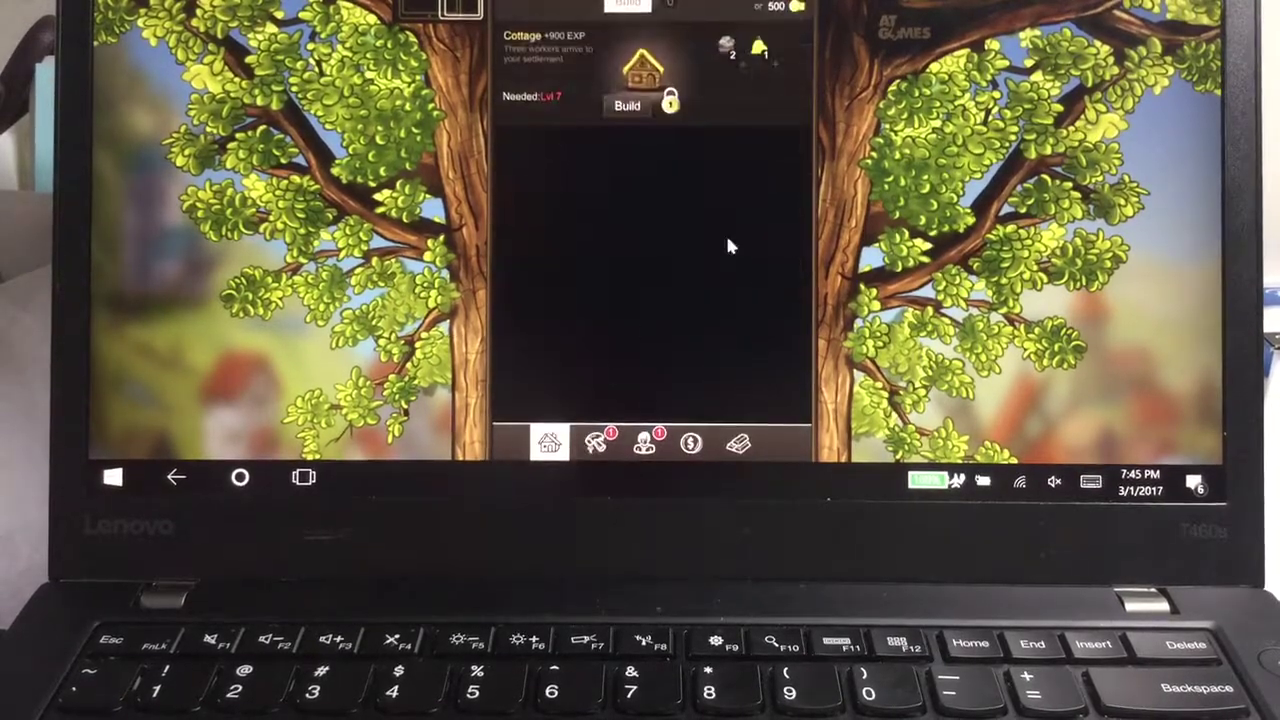
Step: Review the settlement upgrade details, build it, and select the building at the top of the map
click(633, 10)
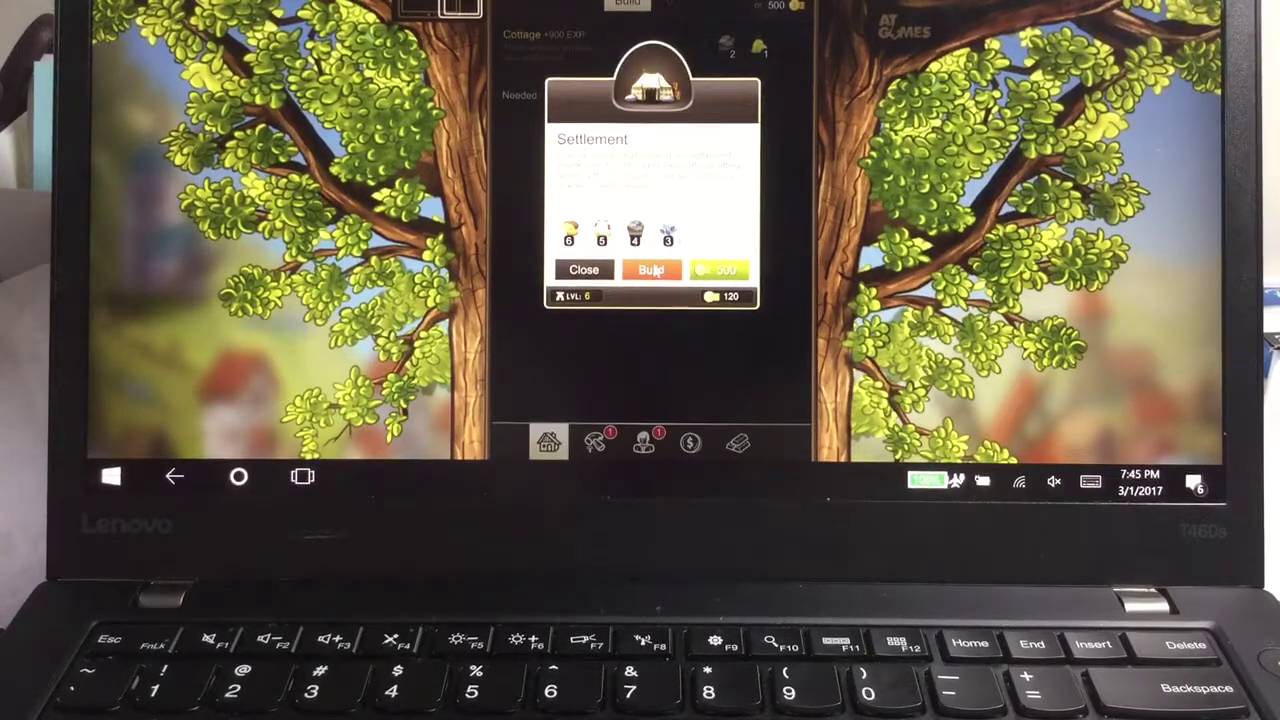
click(654, 271)
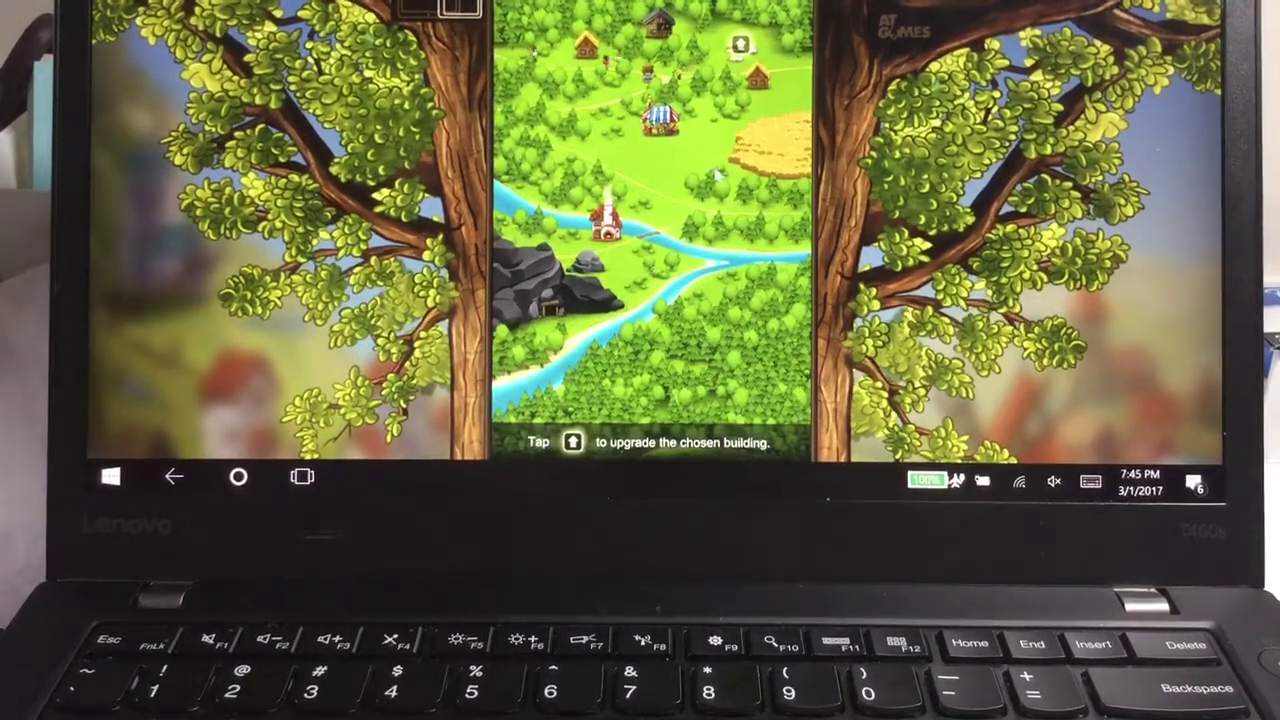
click(745, 48)
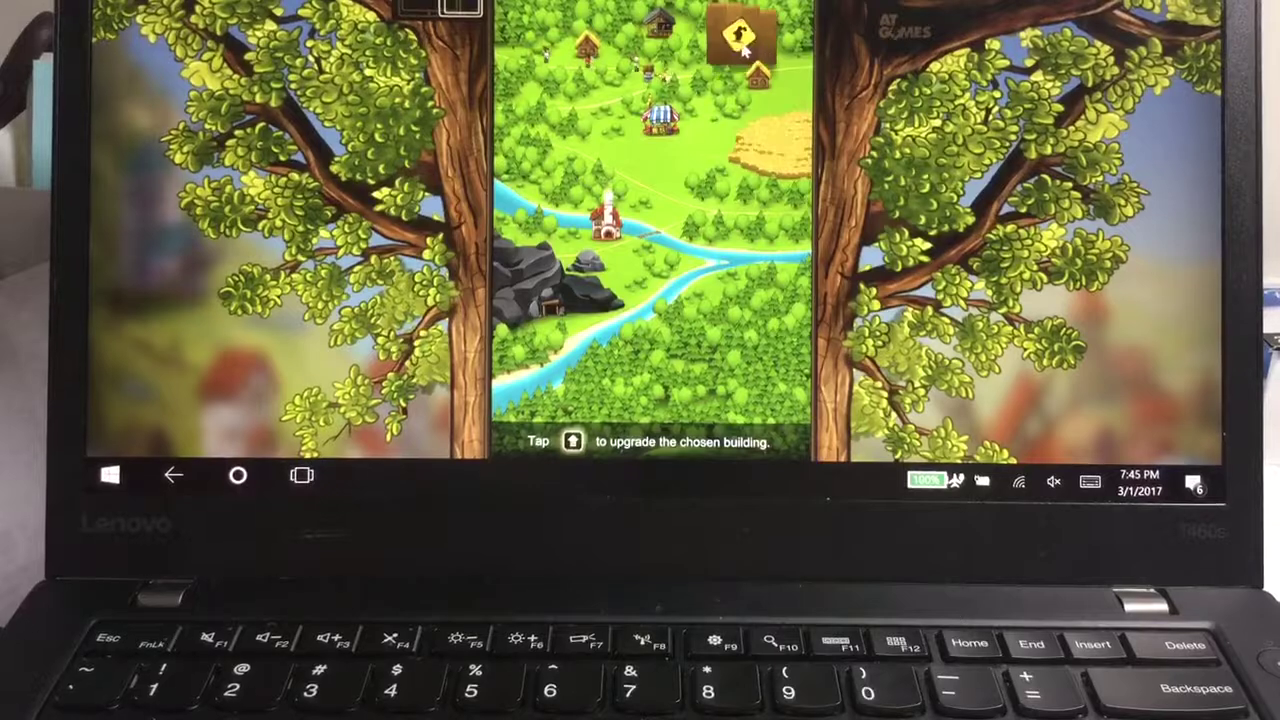
click(740, 40)
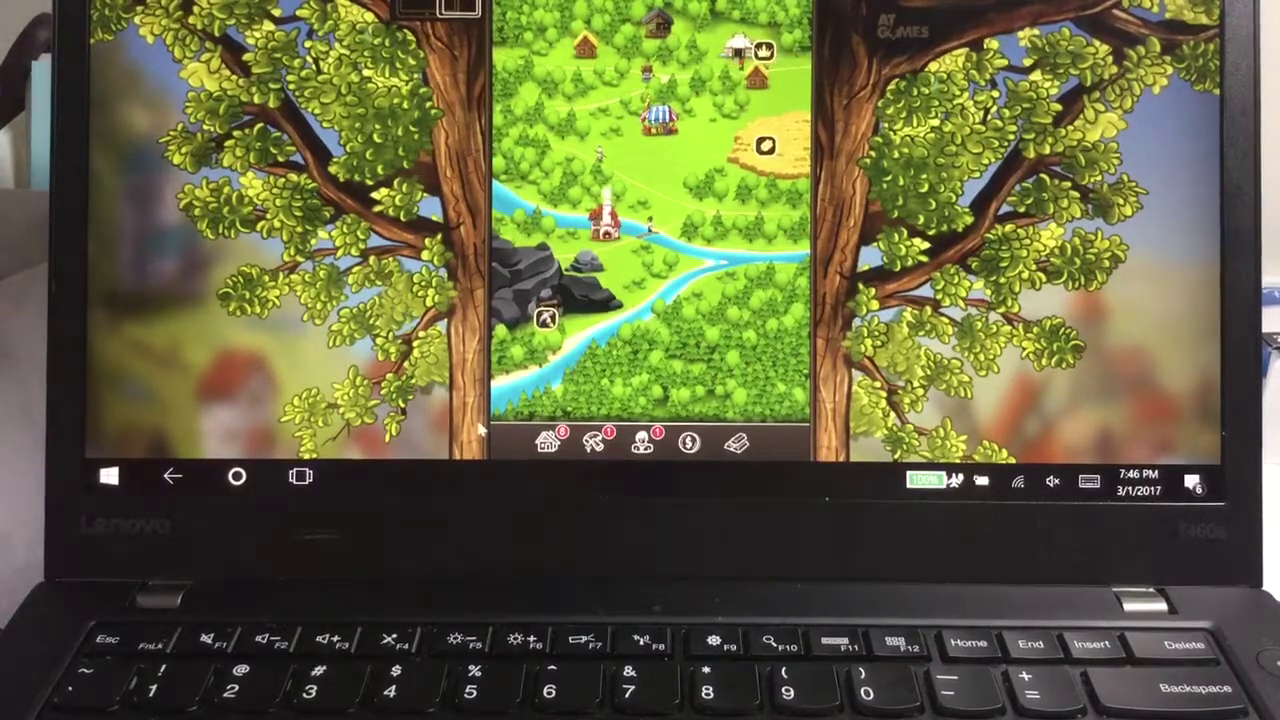
click(547, 442)
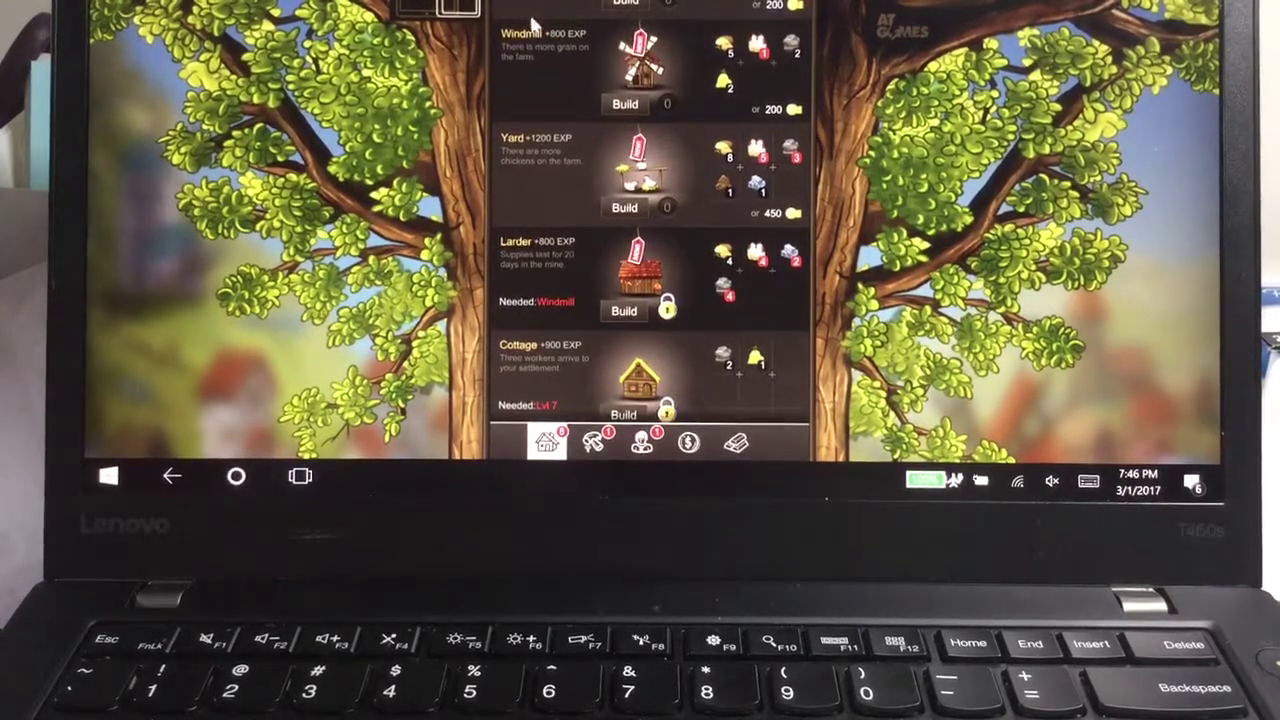
click(625, 2)
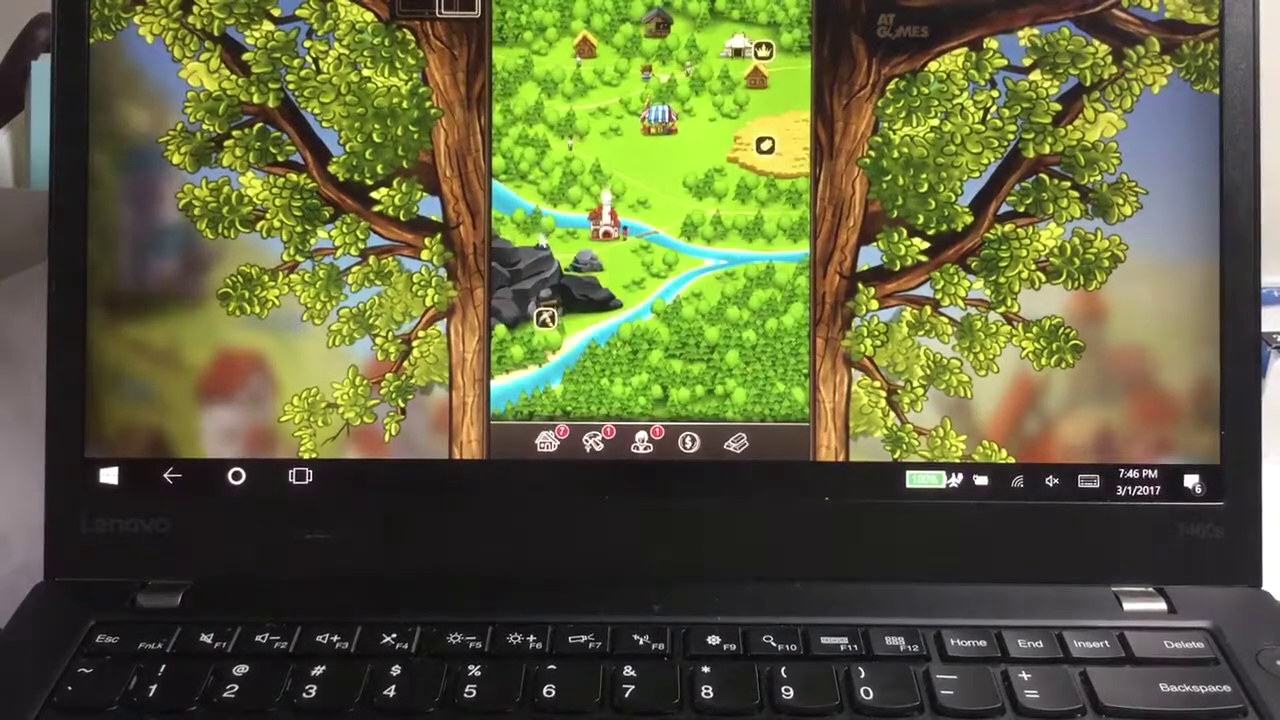
Step: Open the mine's details and start a dig with "Let's dig"
click(545, 318)
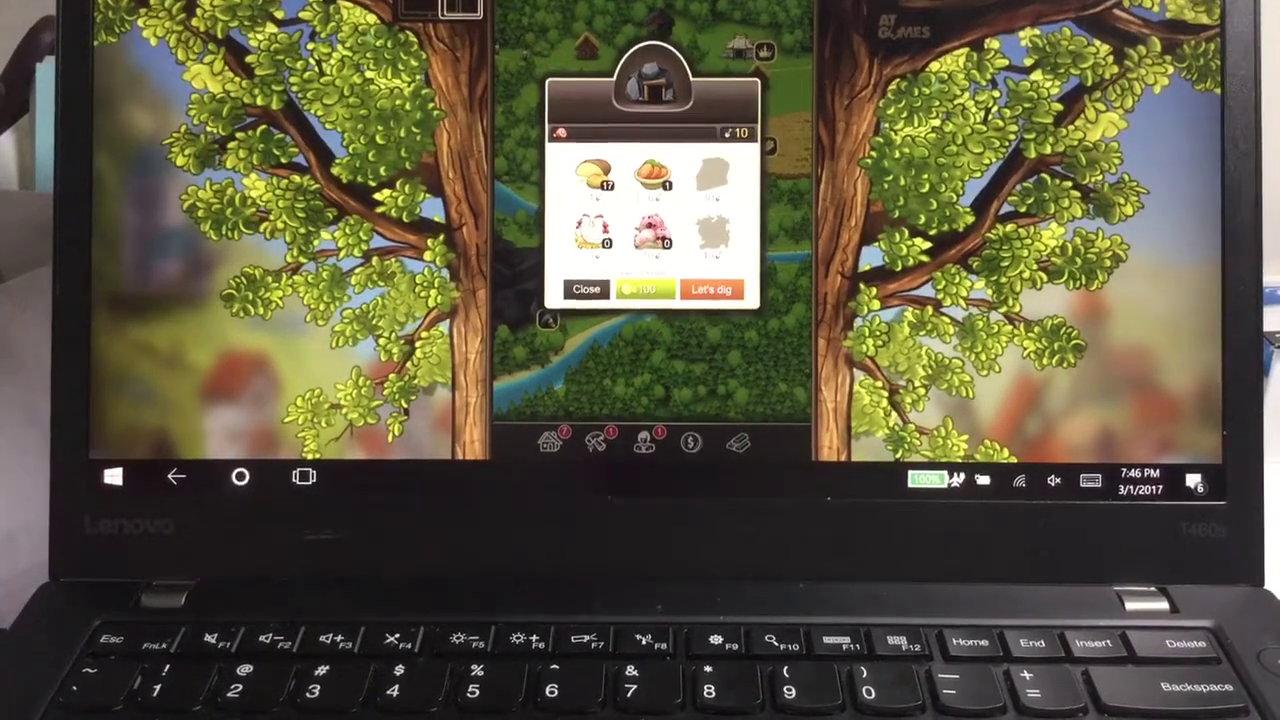
click(705, 290)
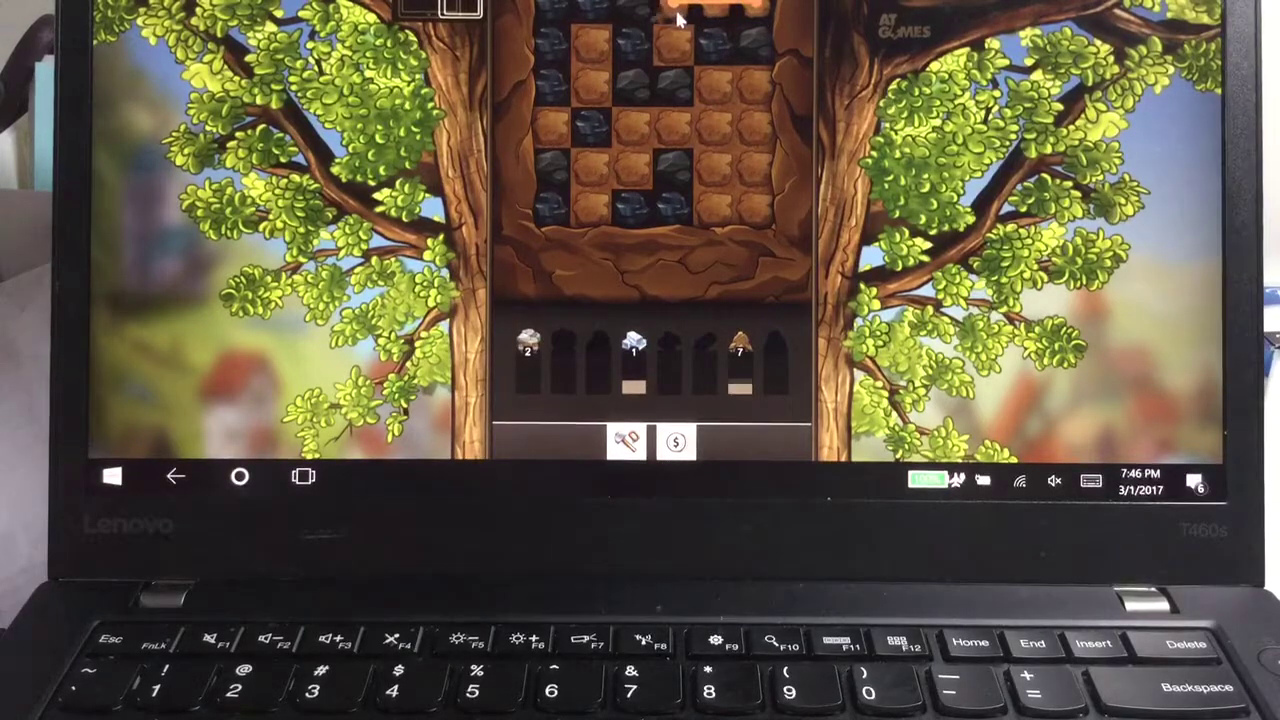
Step: Chain grey rocks across the top, middle and right of the dig grid, then put away the hammer
mouse_move(679, 18)
mouse_down()
mouse_move(756, 170)
mouse_move(740, 207)
mouse_move(715, 200)
mouse_move(713, 130)
mouse_move(636, 130)
mouse_move(632, 165)
mouse_move(590, 170)
mouse_move(634, 178)
mouse_move(594, 205)
mouse_move(548, 128)
mouse_move(589, 108)
mouse_move(600, 52)
mouse_up()
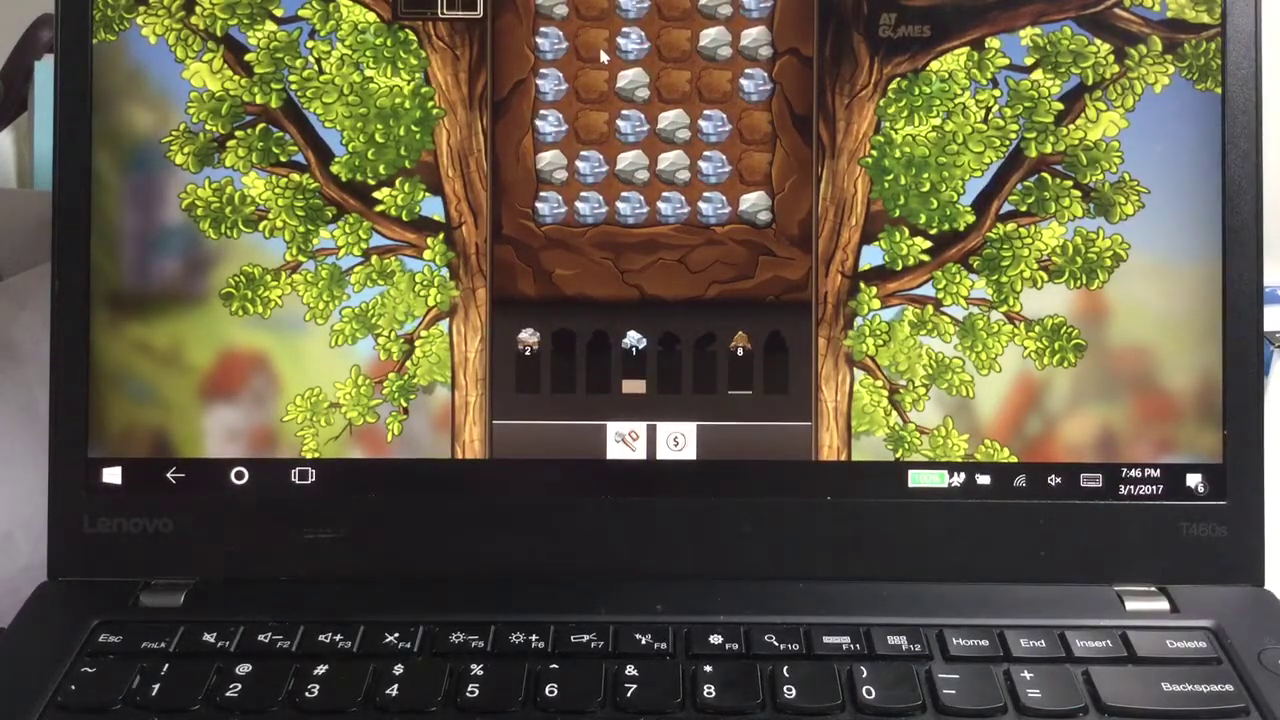
mouse_move(552, 45)
mouse_down()
mouse_move(567, 137)
mouse_move(548, 208)
mouse_move(678, 212)
mouse_move(745, 100)
mouse_up()
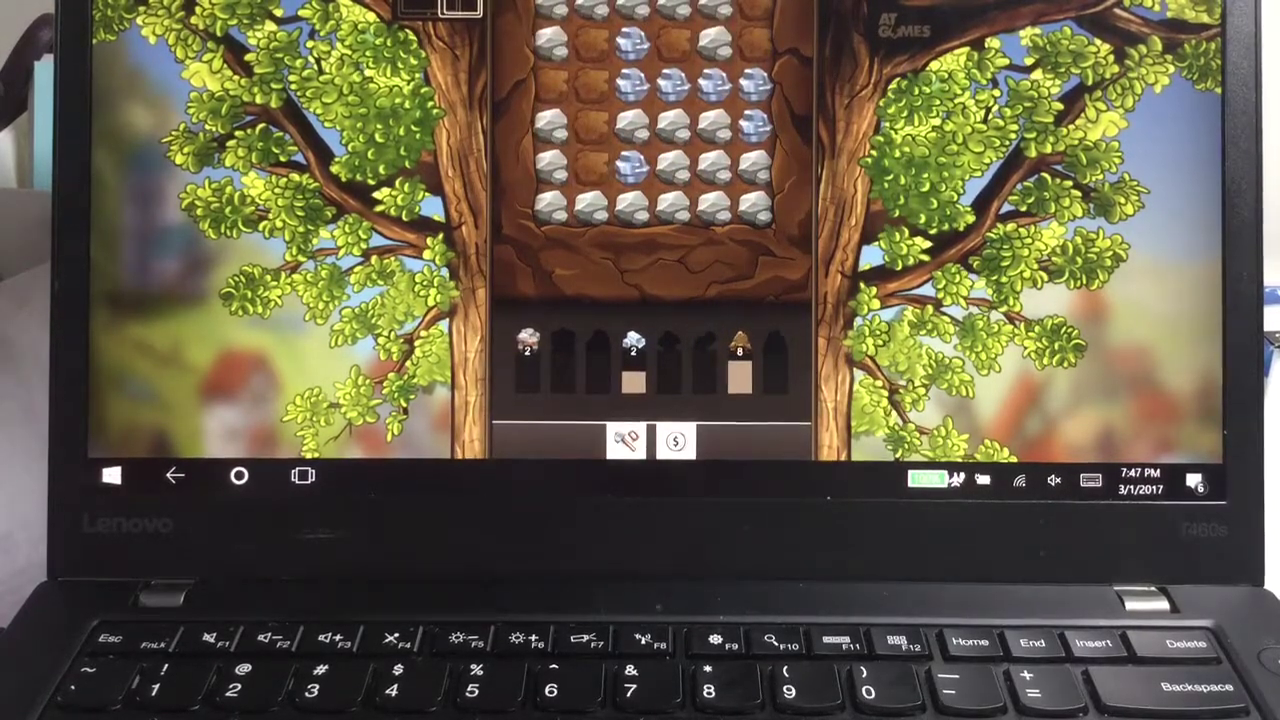
click(572, 128)
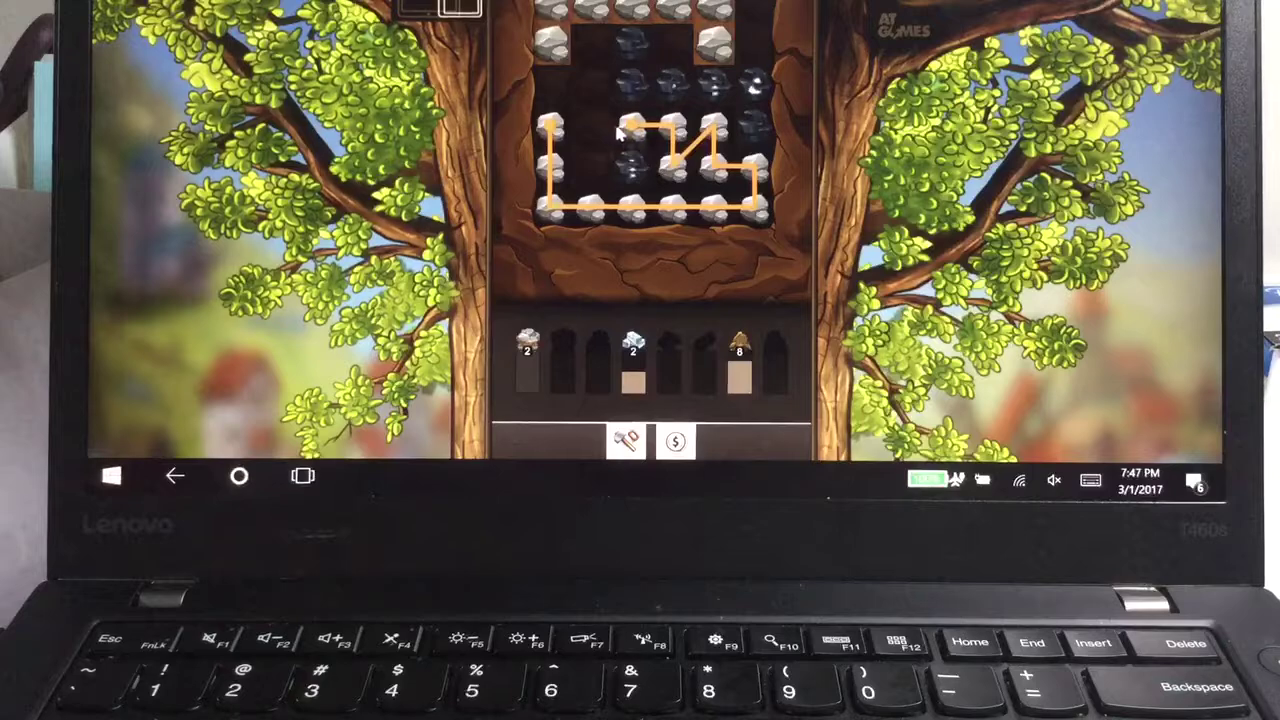
drag(720, 133, 612, 143)
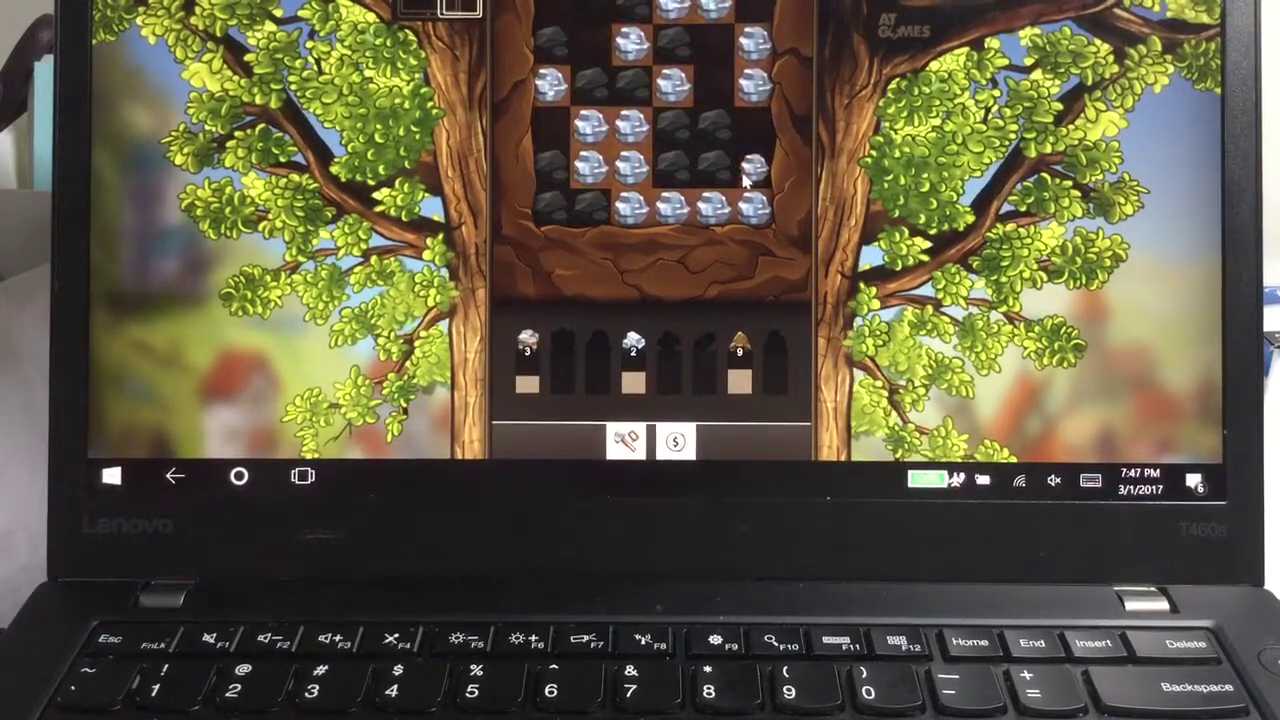
mouse_move(752, 175)
mouse_down()
mouse_move(645, 212)
mouse_move(630, 165)
mouse_move(590, 165)
mouse_move(590, 128)
mouse_move(630, 143)
mouse_move(669, 100)
mouse_up()
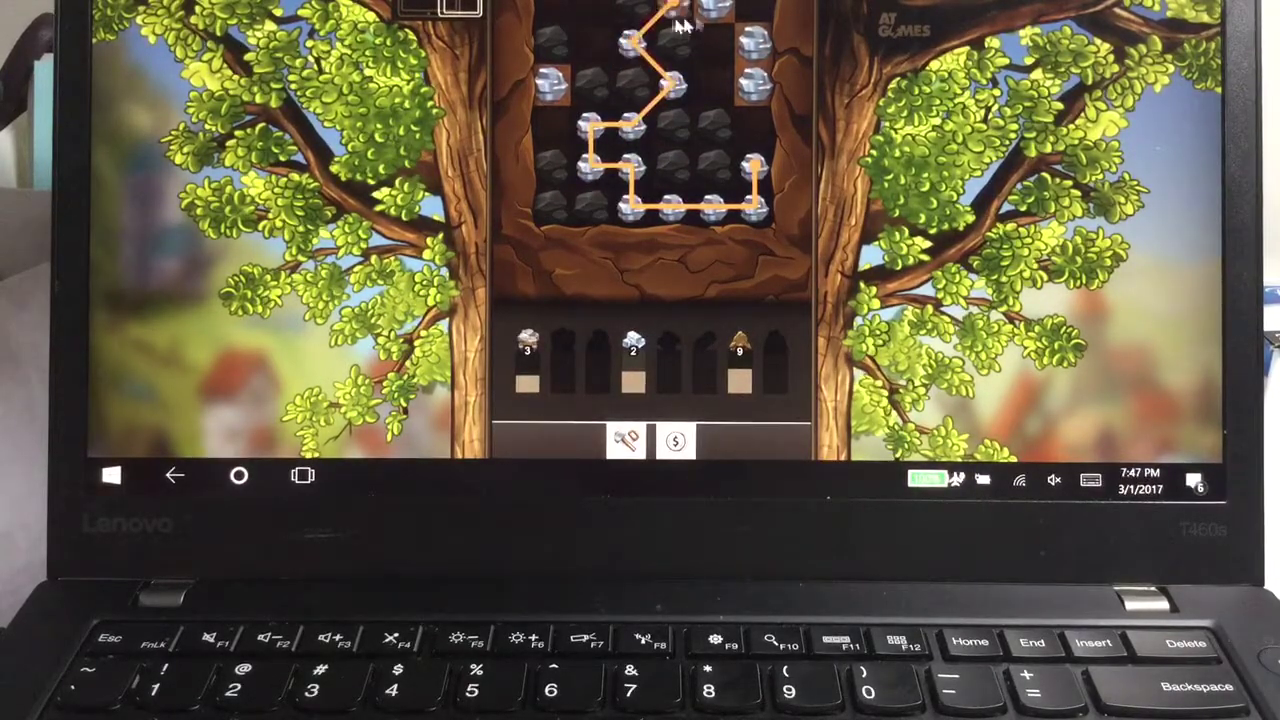
mouse_move(680, 25)
mouse_down()
mouse_move(714, 10)
mouse_move(754, 45)
mouse_move(738, 82)
mouse_up()
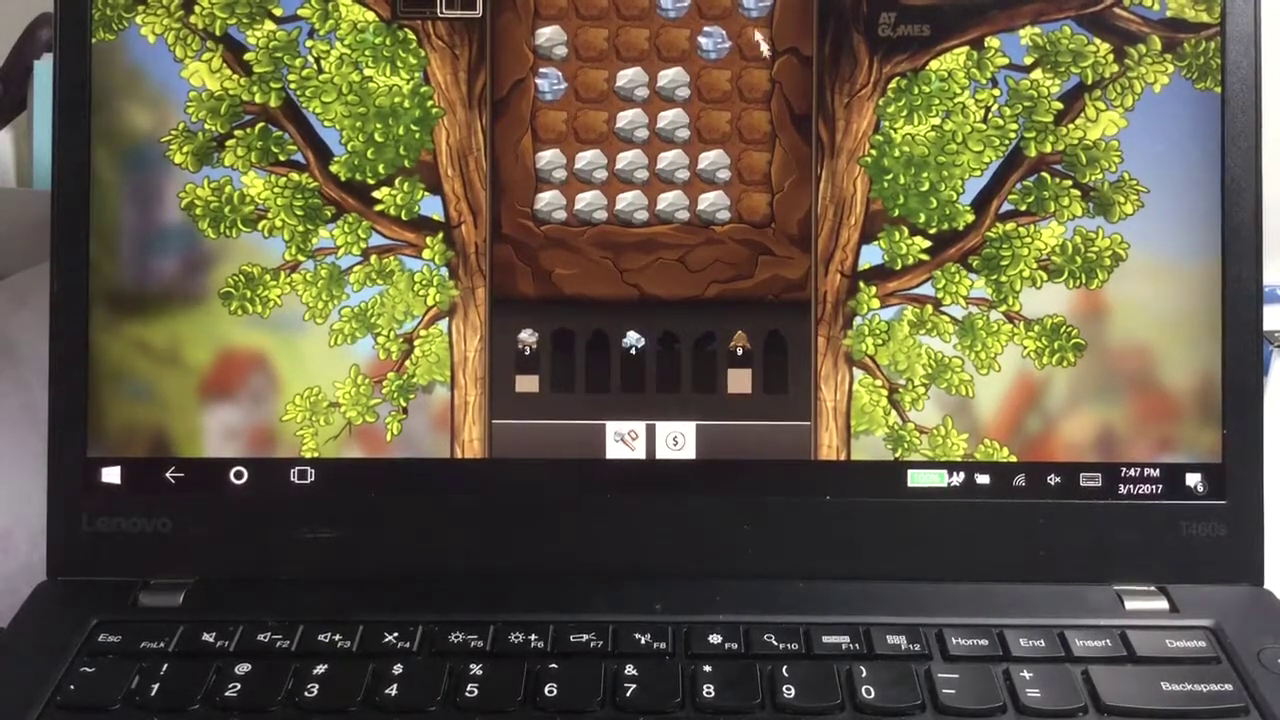
mouse_move(672, 85)
mouse_down()
mouse_move(632, 165)
mouse_move(710, 185)
mouse_move(712, 208)
mouse_move(676, 172)
mouse_move(676, 130)
mouse_up()
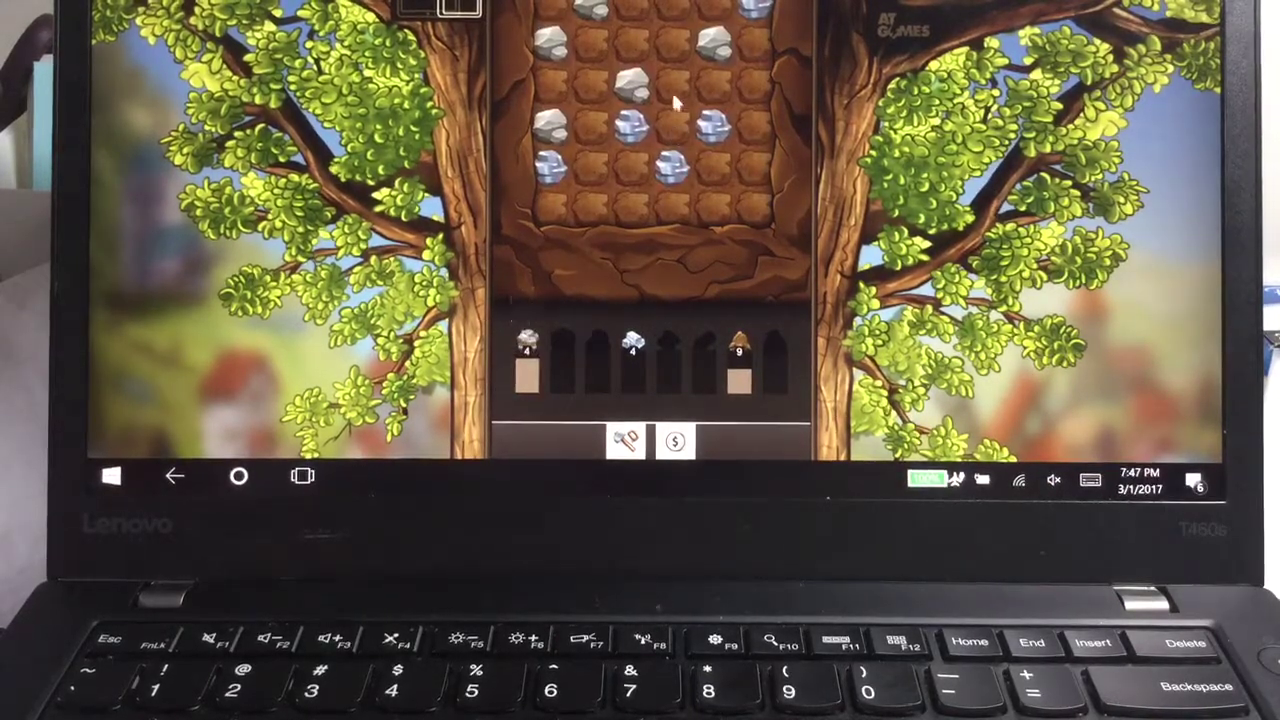
click(625, 441)
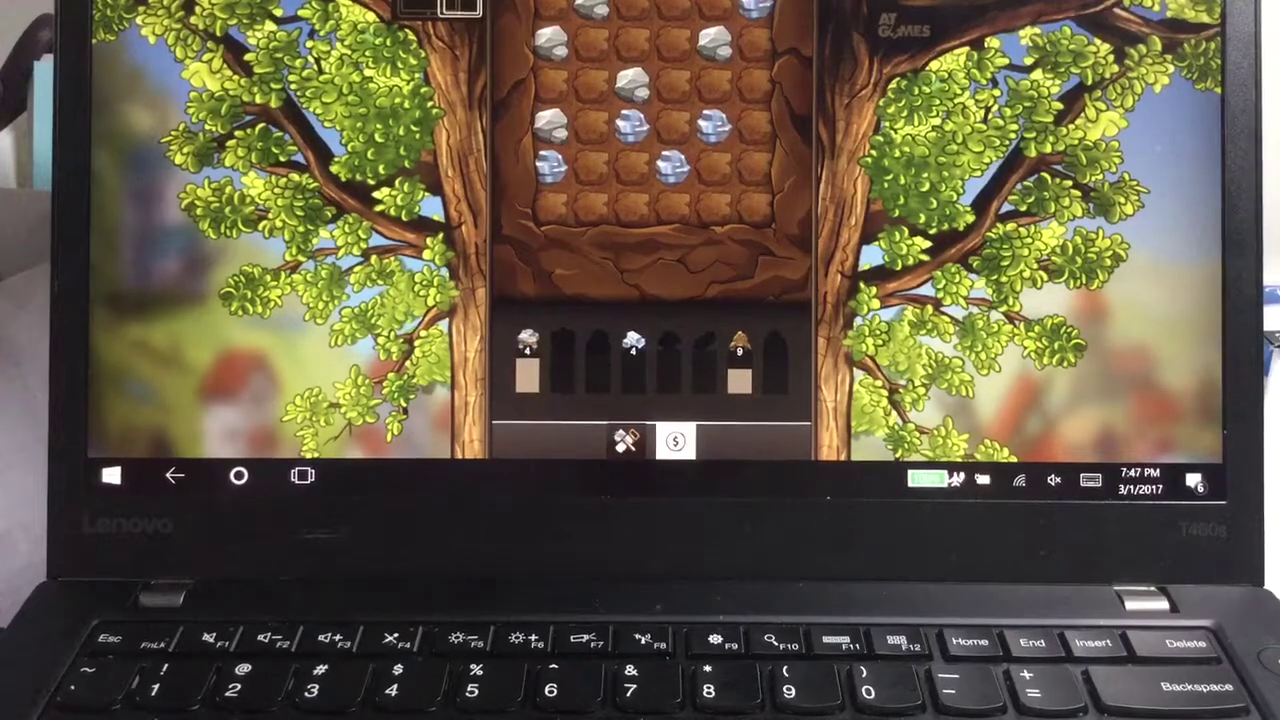
Step: Collect a brown ore piece and break chained dark rocks and dirt tiles on the mine board
click(695, 140)
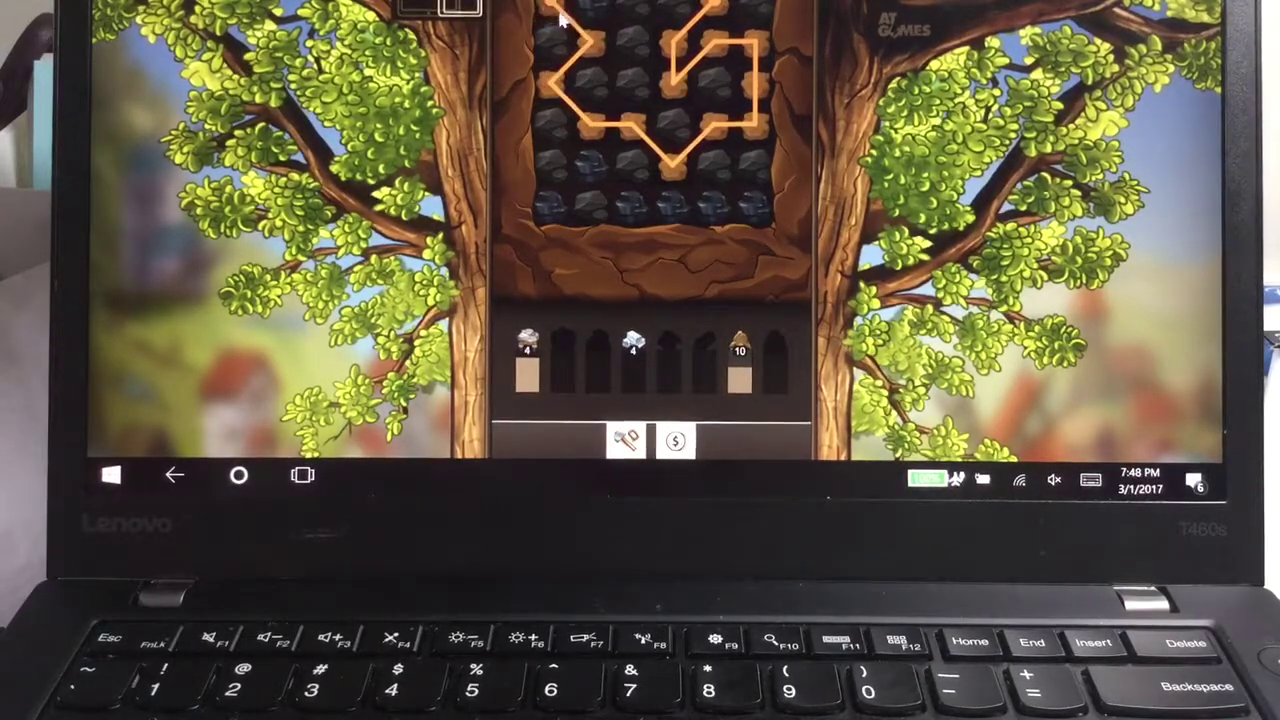
drag(560, 18, 561, 30)
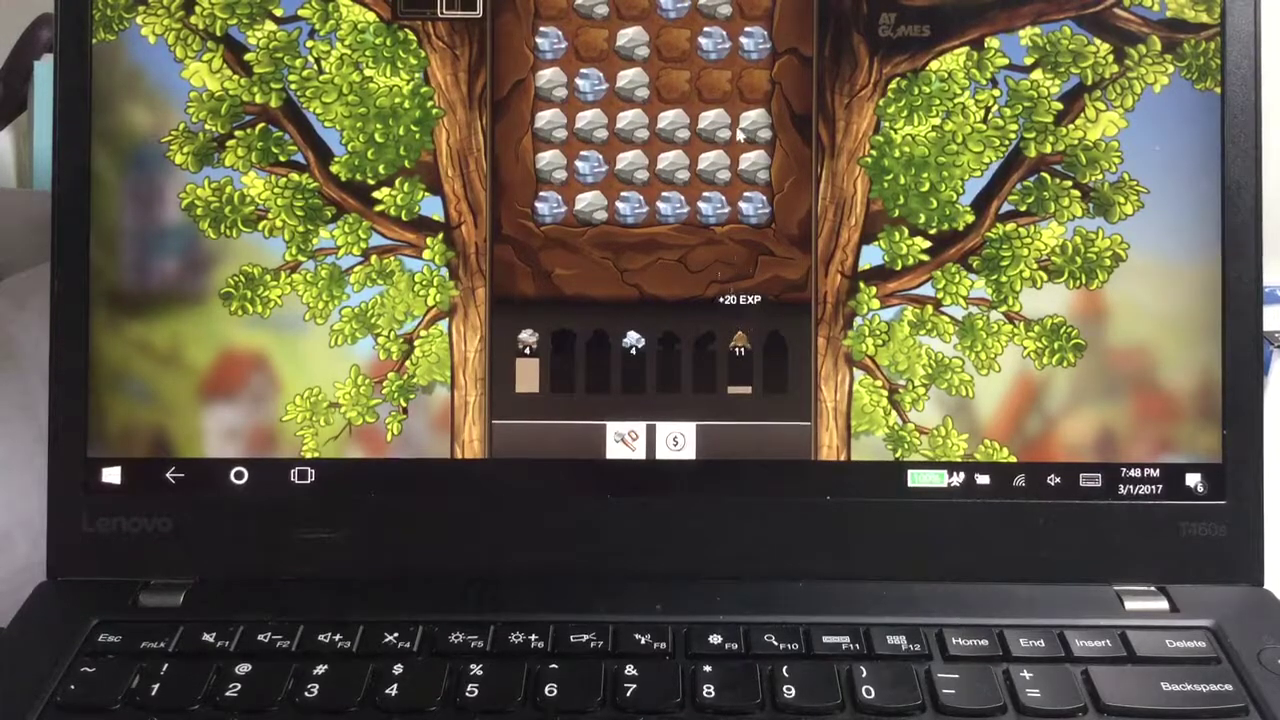
drag(752, 122, 733, 168)
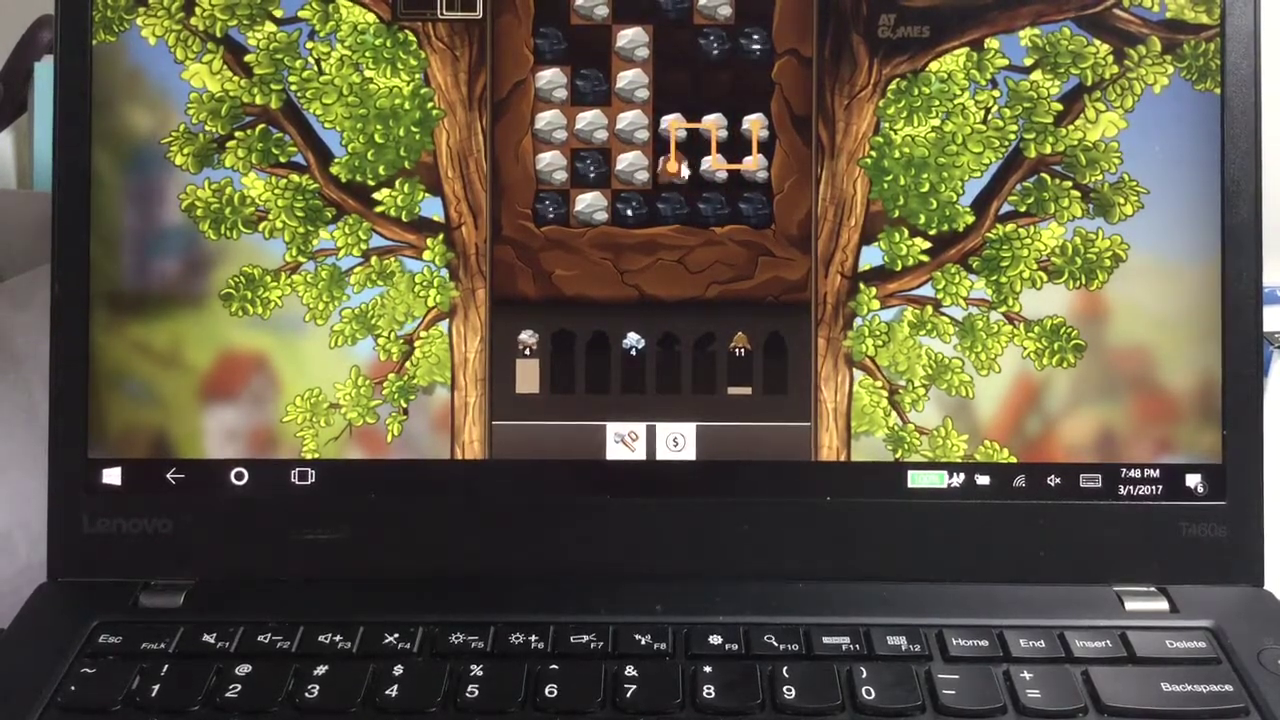
drag(688, 140, 665, 172)
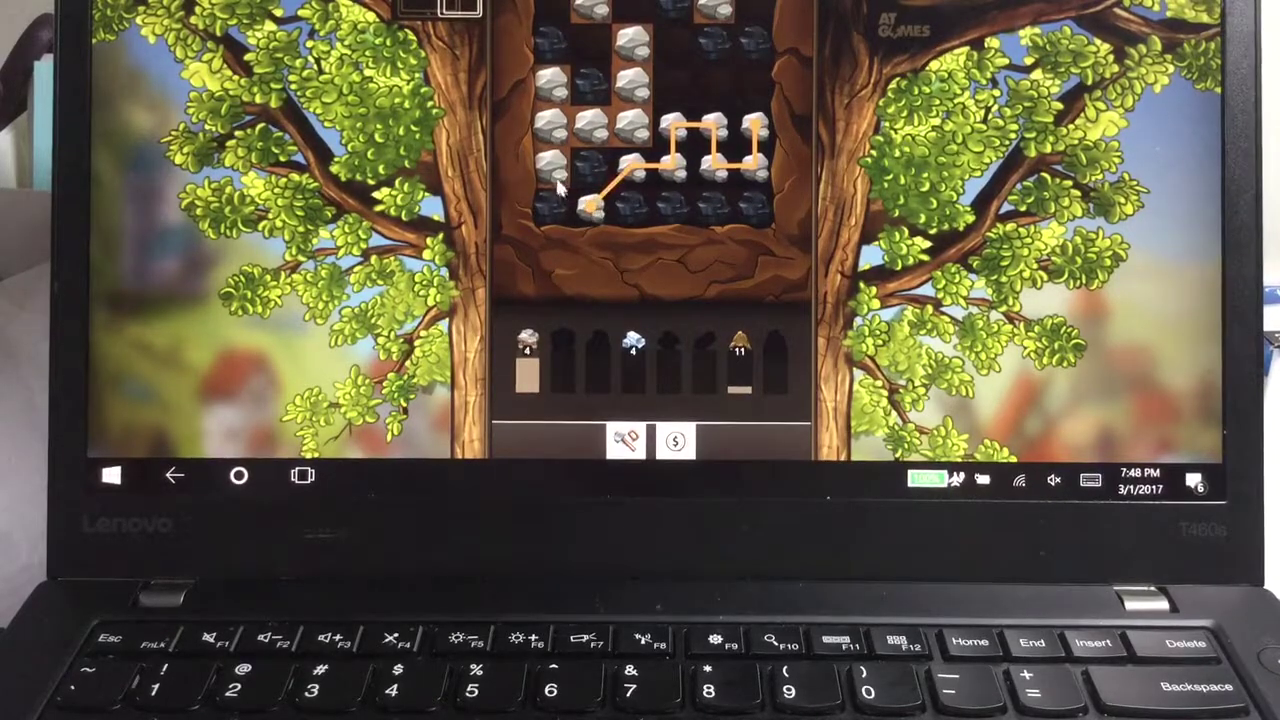
mouse_move(561, 95)
mouse_down()
mouse_move(590, 130)
mouse_move(633, 46)
mouse_move(595, 36)
mouse_up()
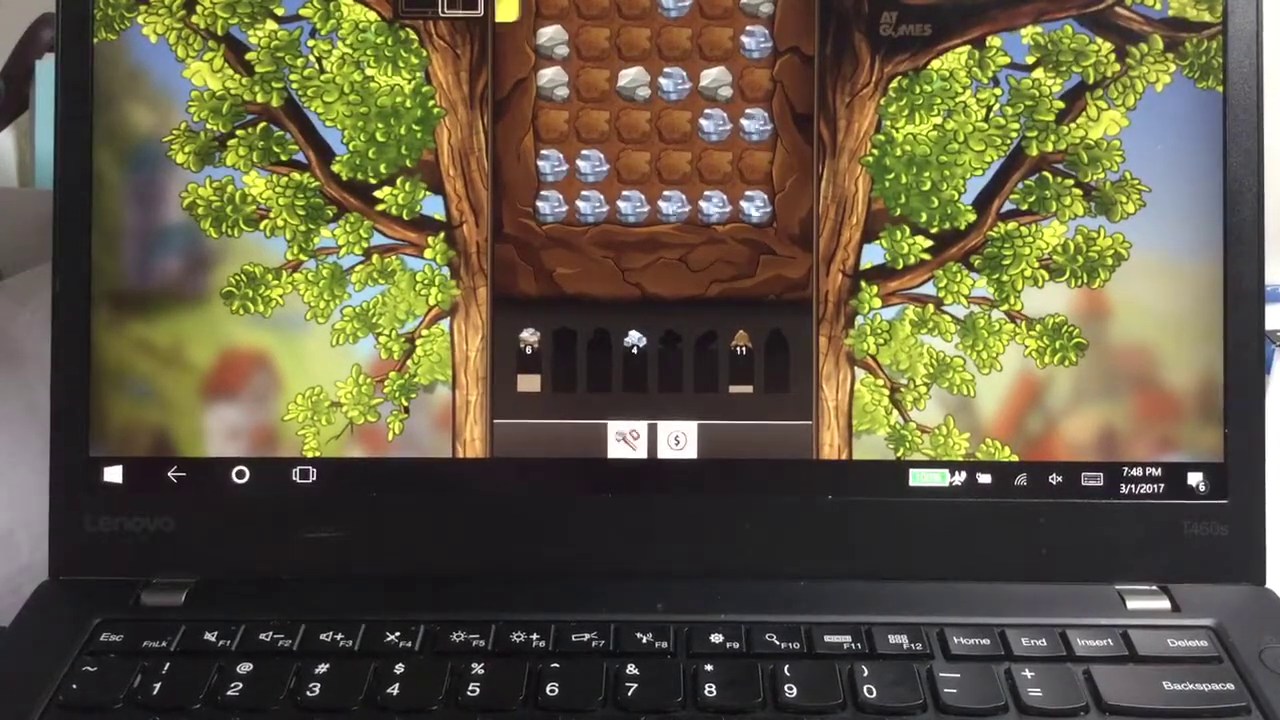
drag(757, 165, 552, 123)
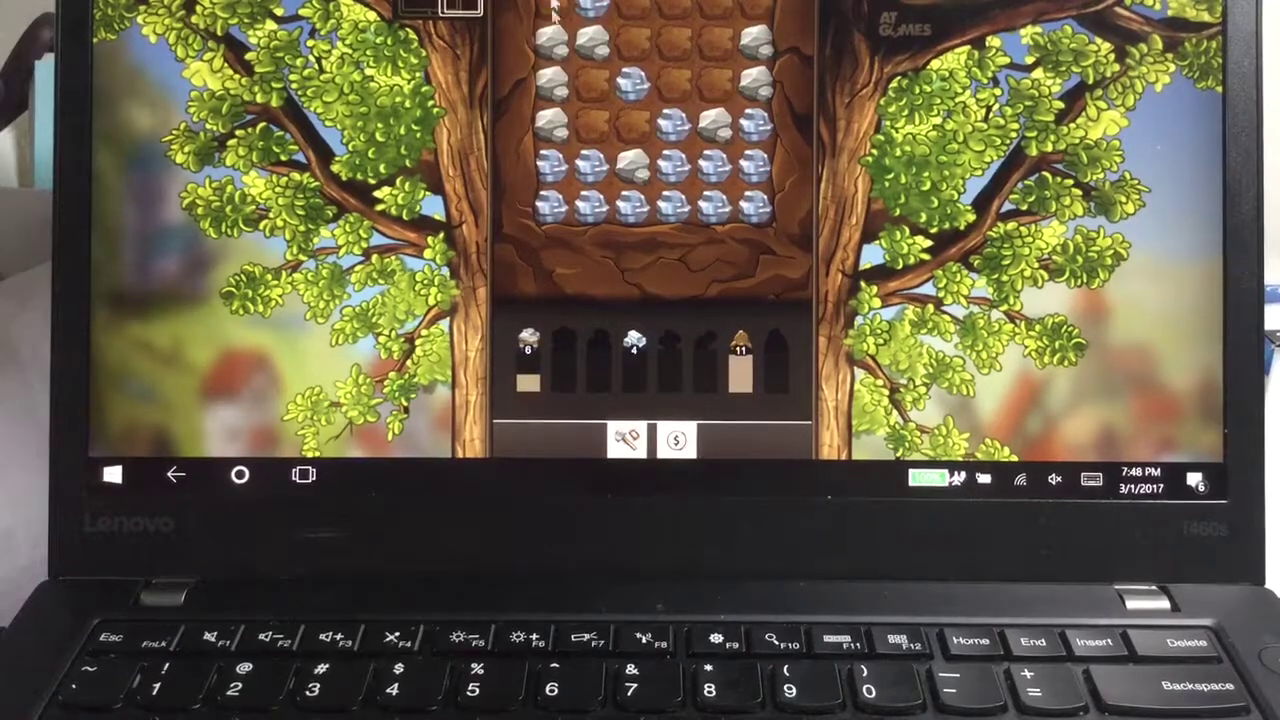
click(643, 122)
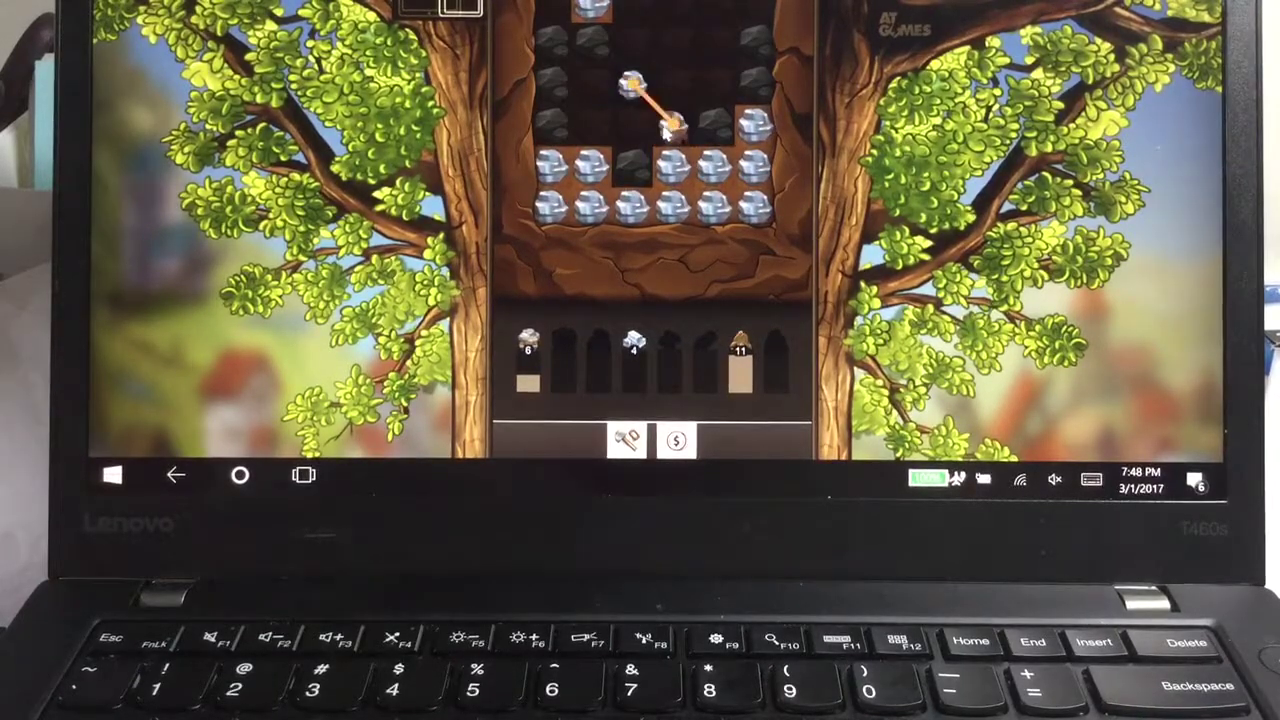
Step: Chain the remaining rocks until supplies run out, then decline extra moves to end the round
mouse_move(670, 128)
mouse_down()
mouse_move(673, 168)
mouse_move(755, 126)
mouse_move(755, 165)
mouse_move(645, 208)
mouse_move(770, 175)
mouse_move(666, 208)
mouse_move(478, 210)
mouse_move(550, 208)
mouse_up()
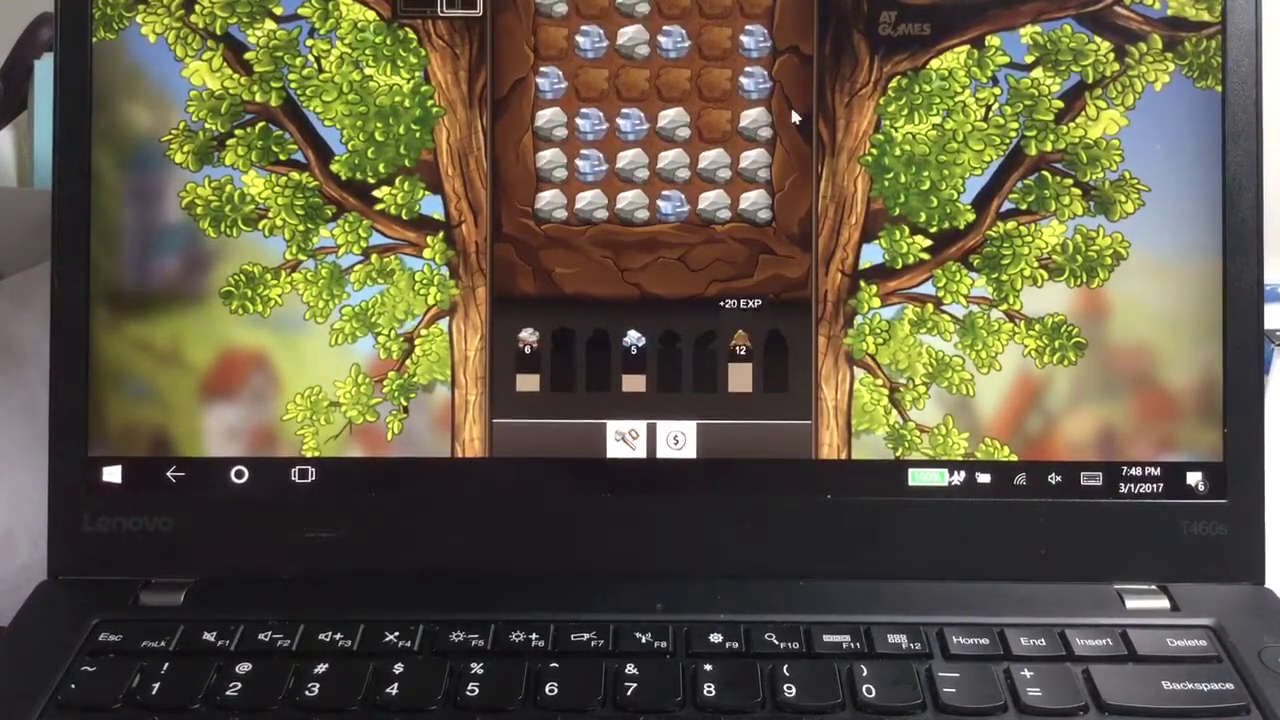
drag(755, 125, 722, 208)
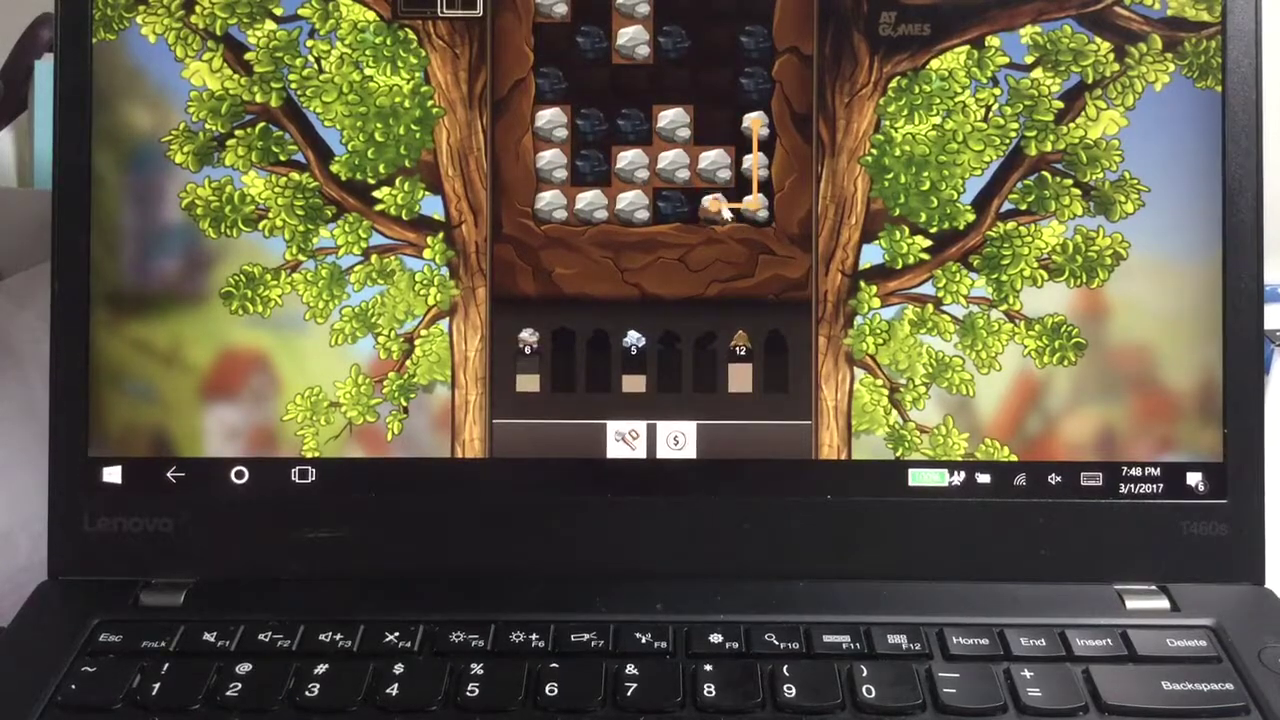
mouse_move(722, 208)
mouse_down()
mouse_move(642, 148)
mouse_move(545, 138)
mouse_up()
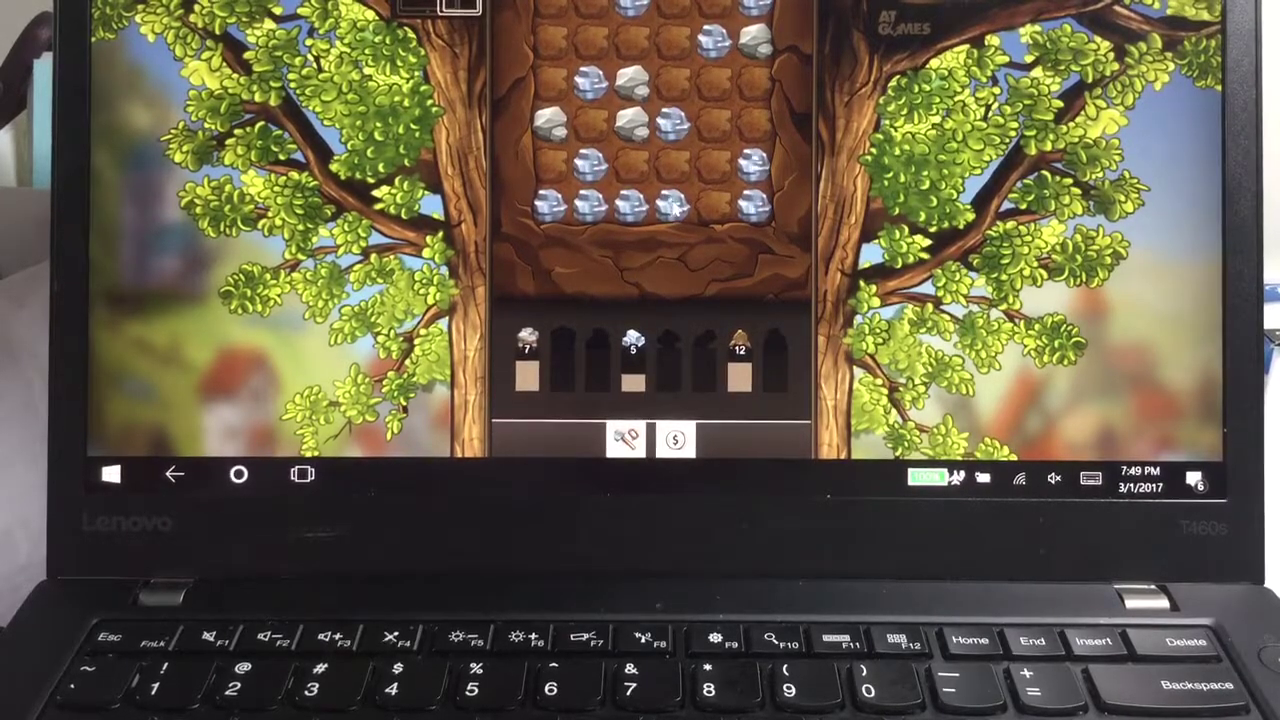
drag(676, 207, 503, 217)
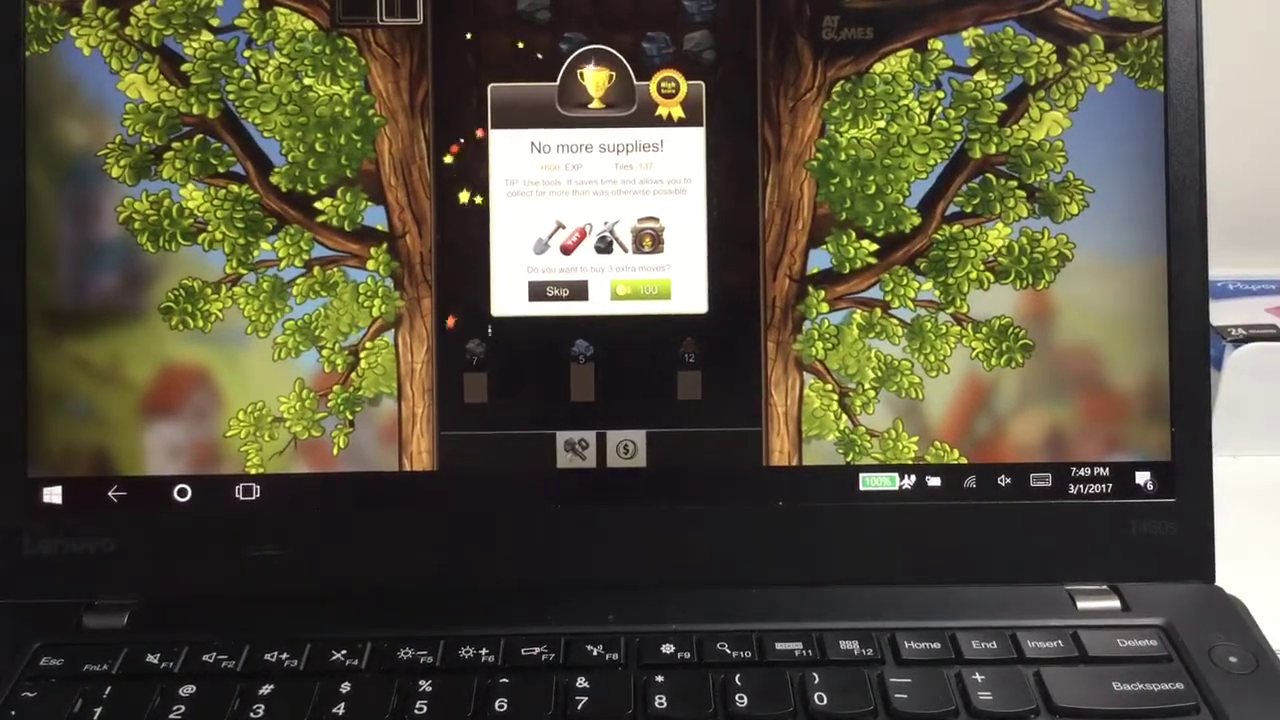
click(557, 292)
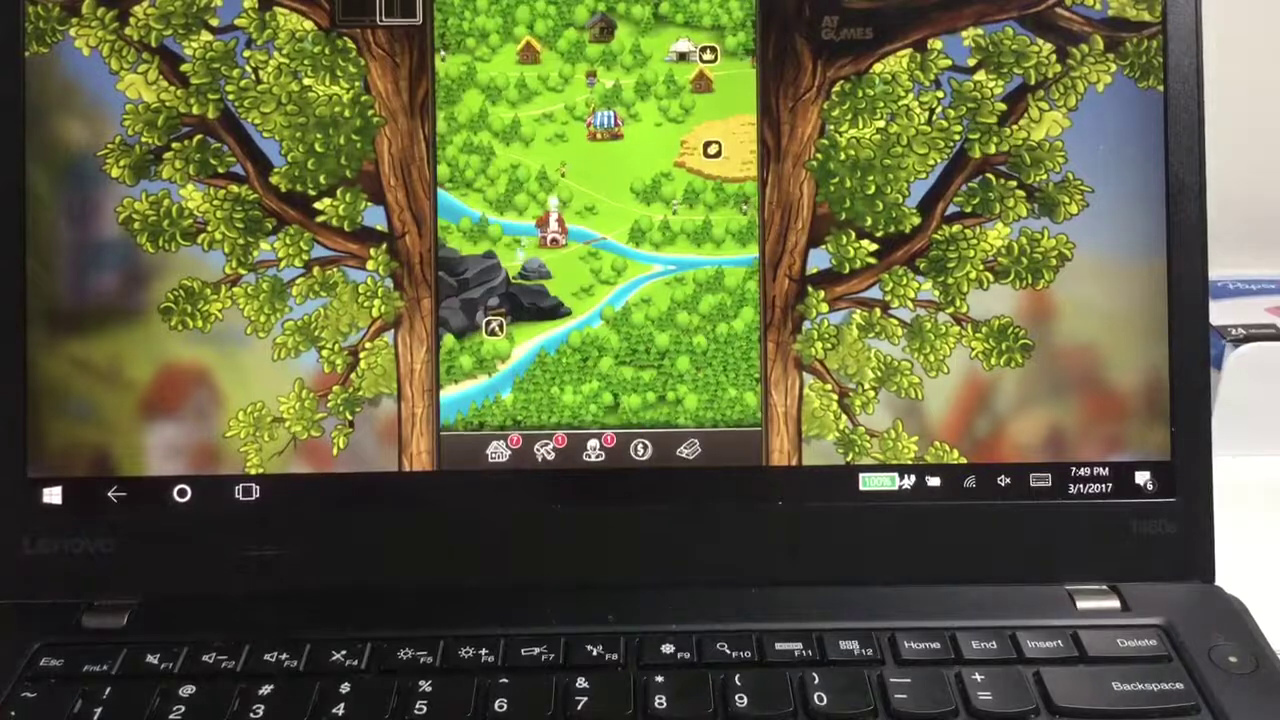
click(545, 447)
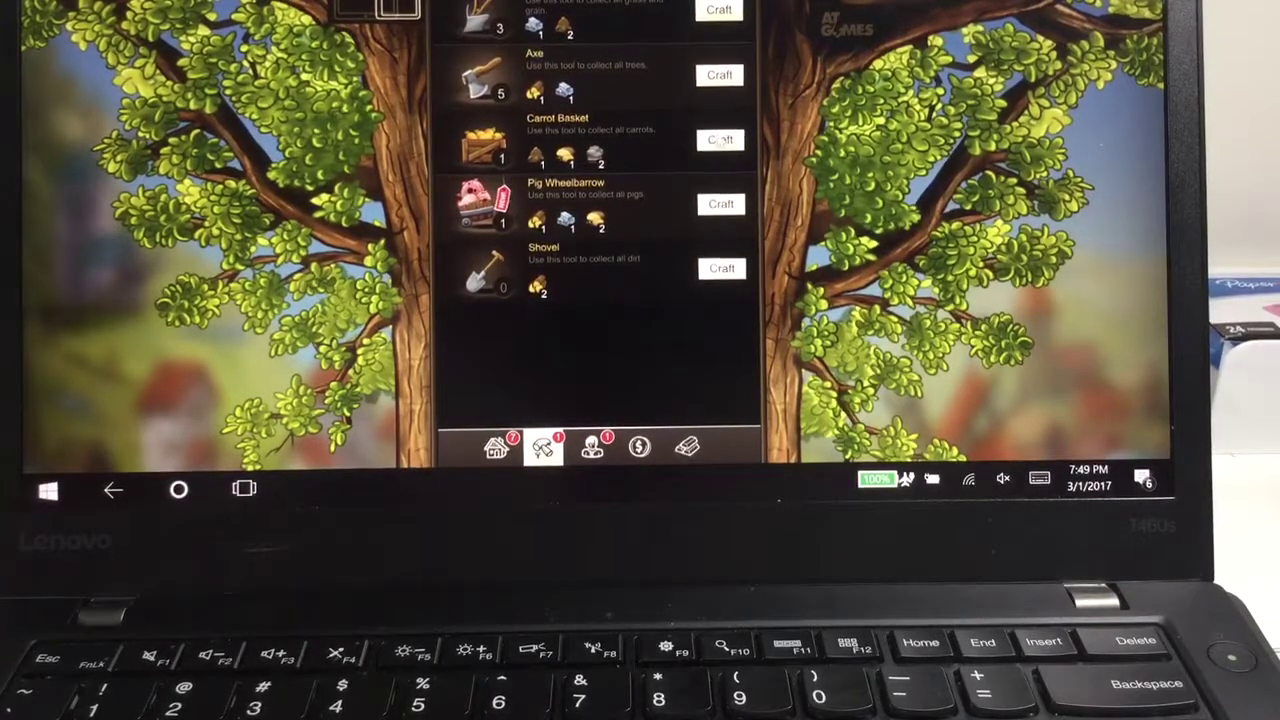
Step: Raise the Shovel recipe quantity to seven and craft the batch
click(720, 270)
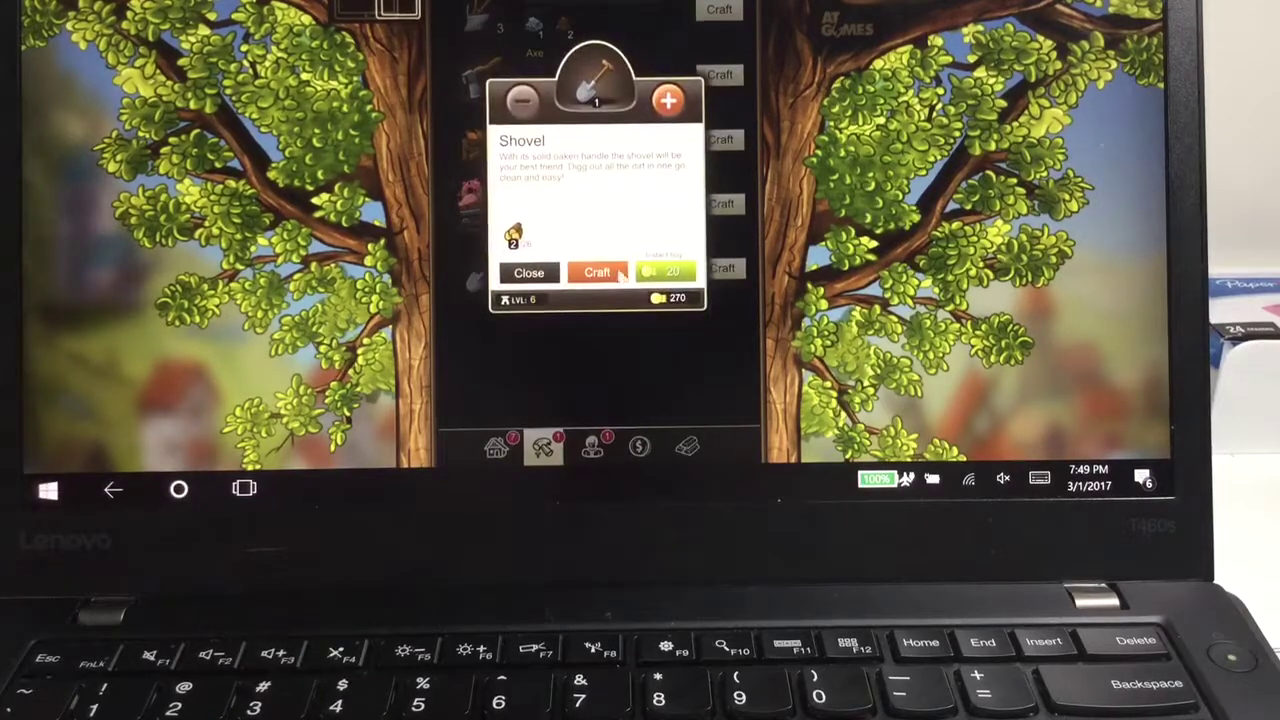
click(668, 100)
click(668, 100)
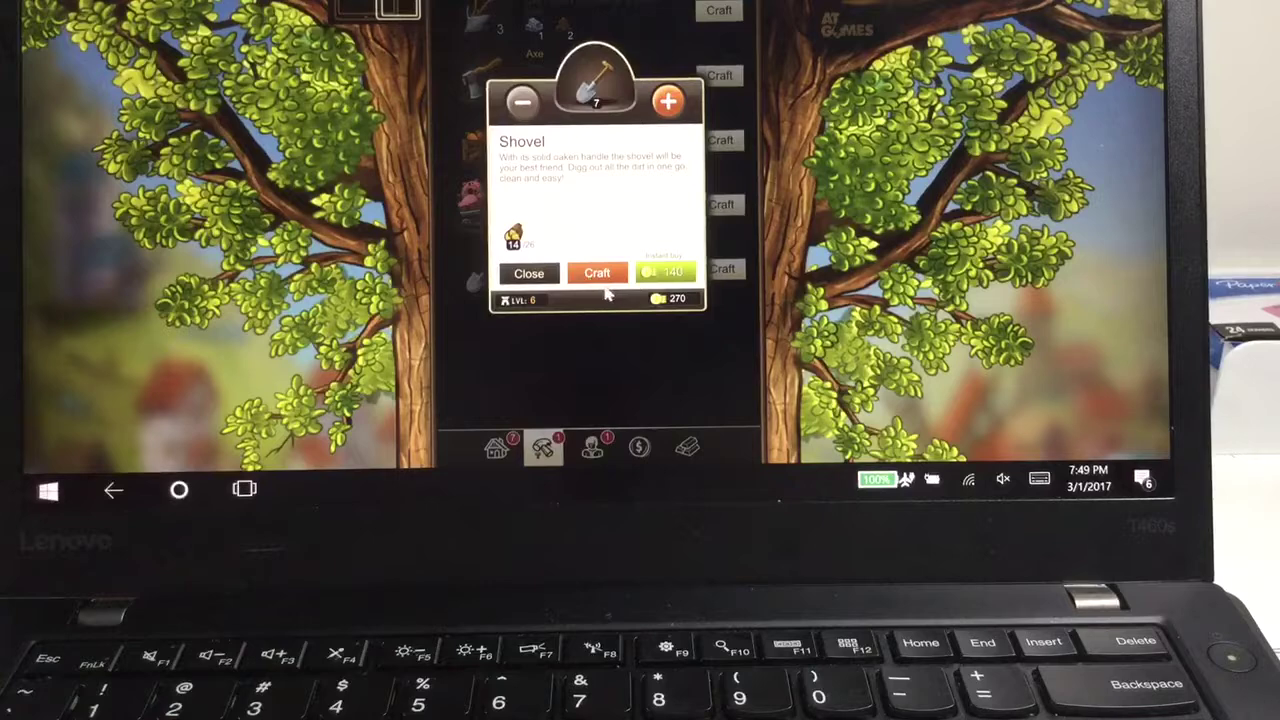
click(590, 272)
click(500, 450)
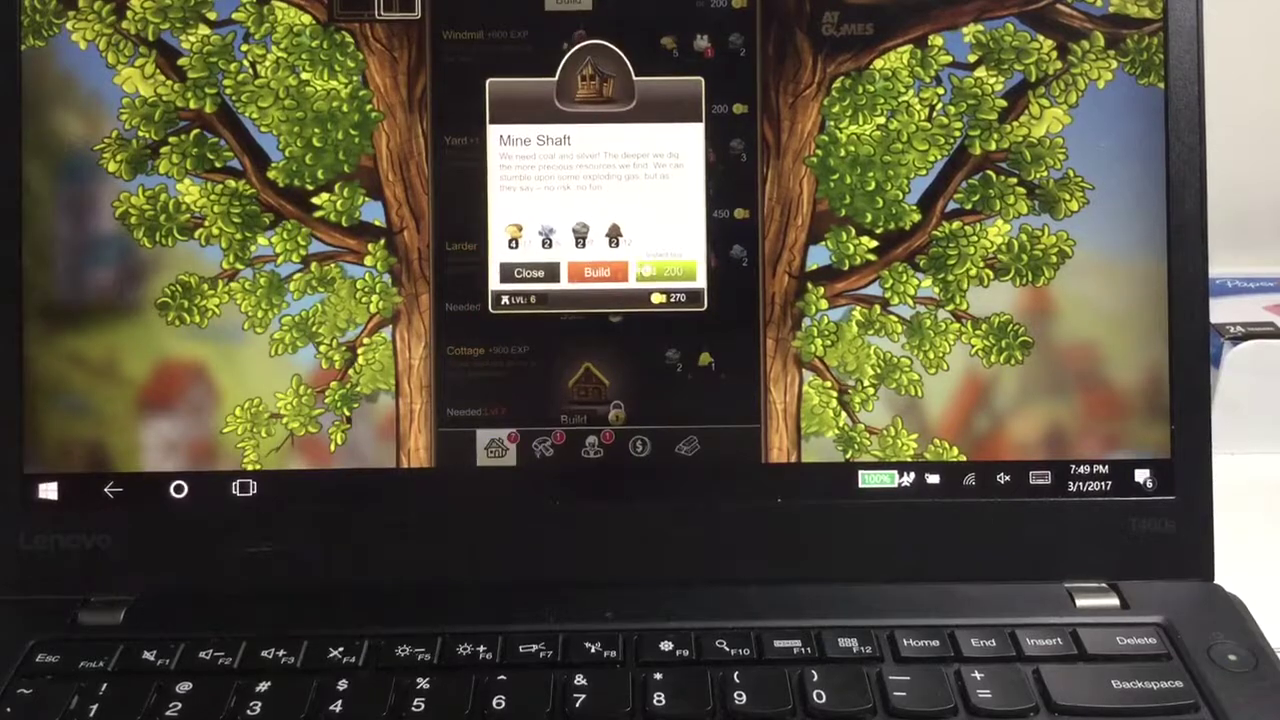
Step: Build the Mine Shaft, place it on the village rocks, and reopen the building list
click(596, 273)
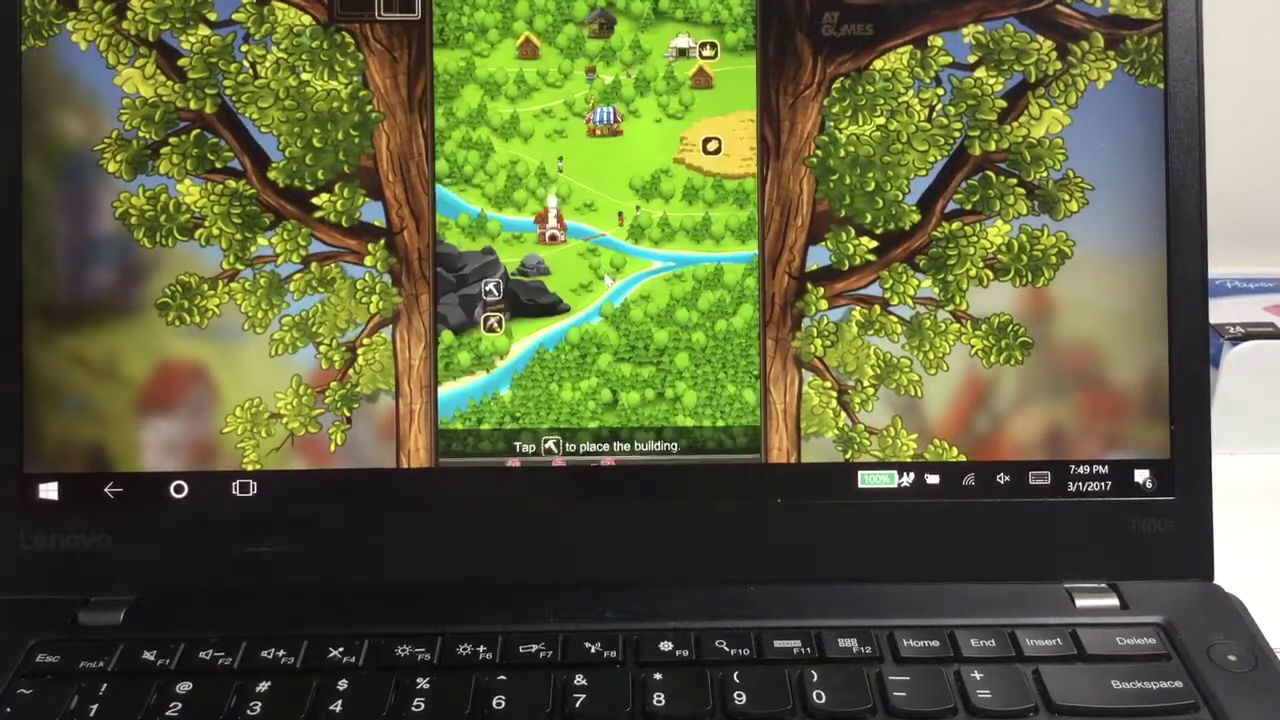
click(492, 291)
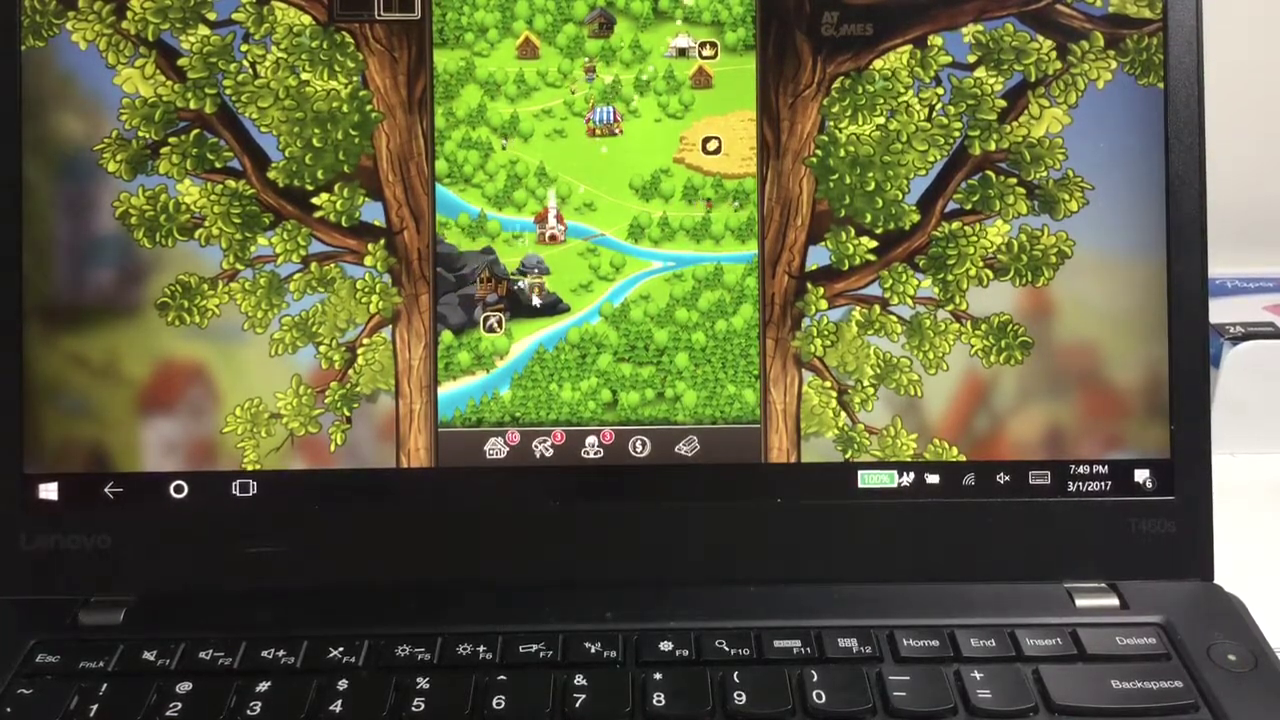
click(496, 447)
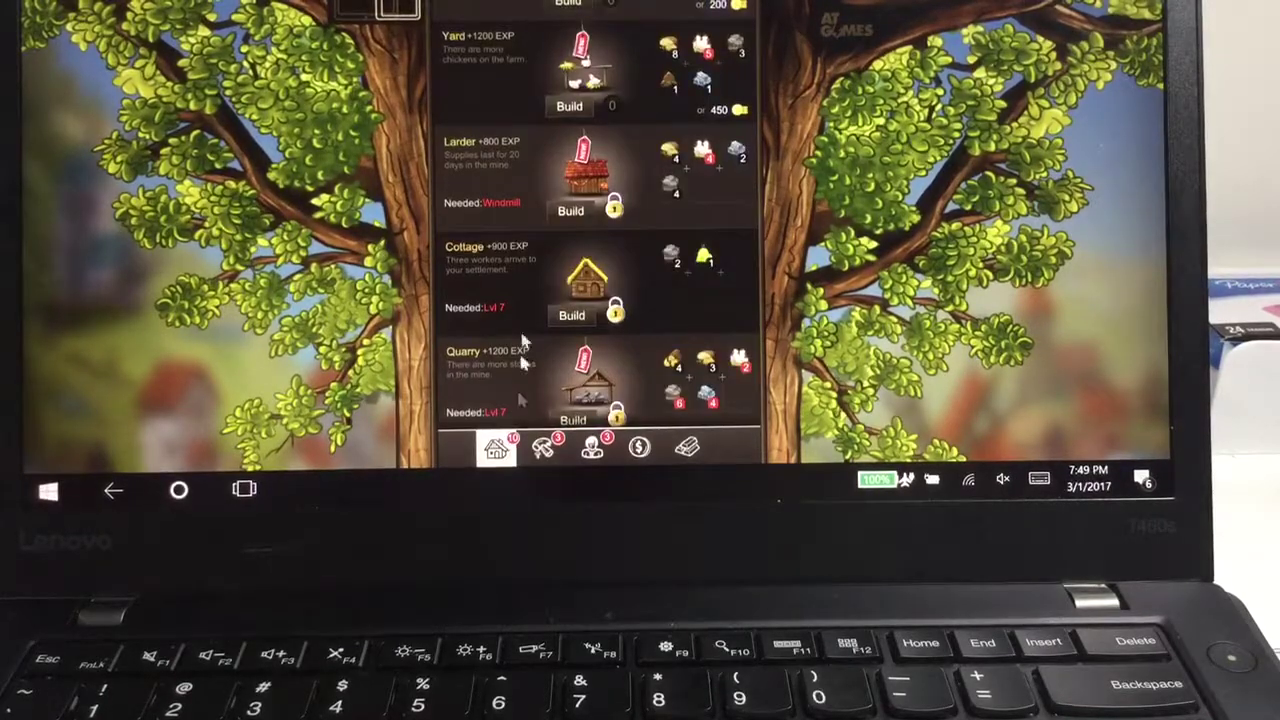
scroll(540, 251, down, 1)
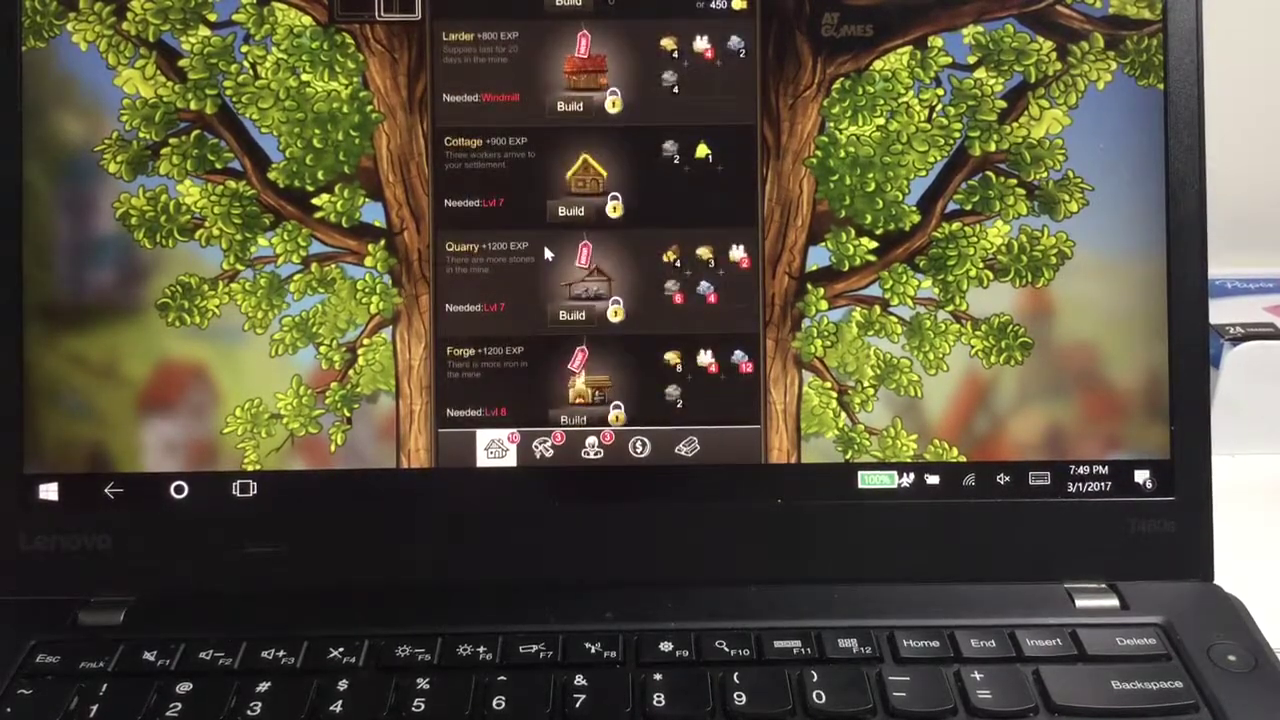
scroll(542, 245, down, 1)
scroll(545, 252, down, 1)
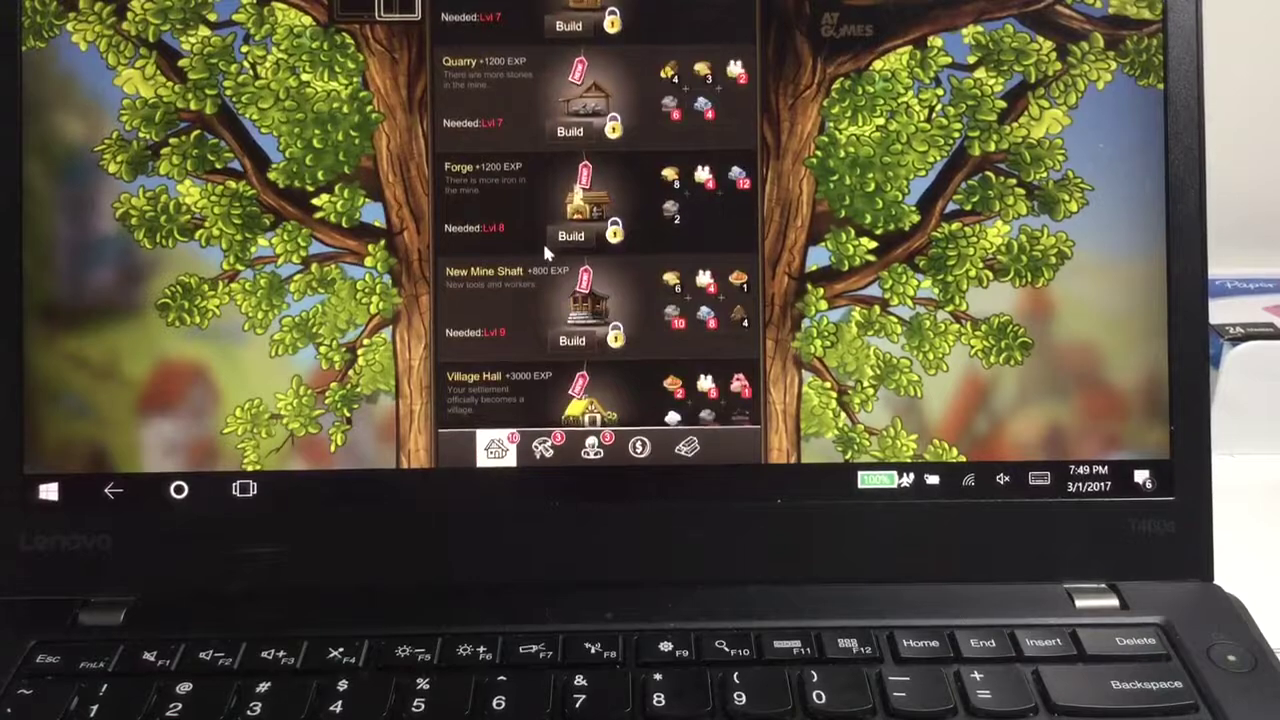
scroll(545, 252, down, 1)
scroll(545, 253, down, 1)
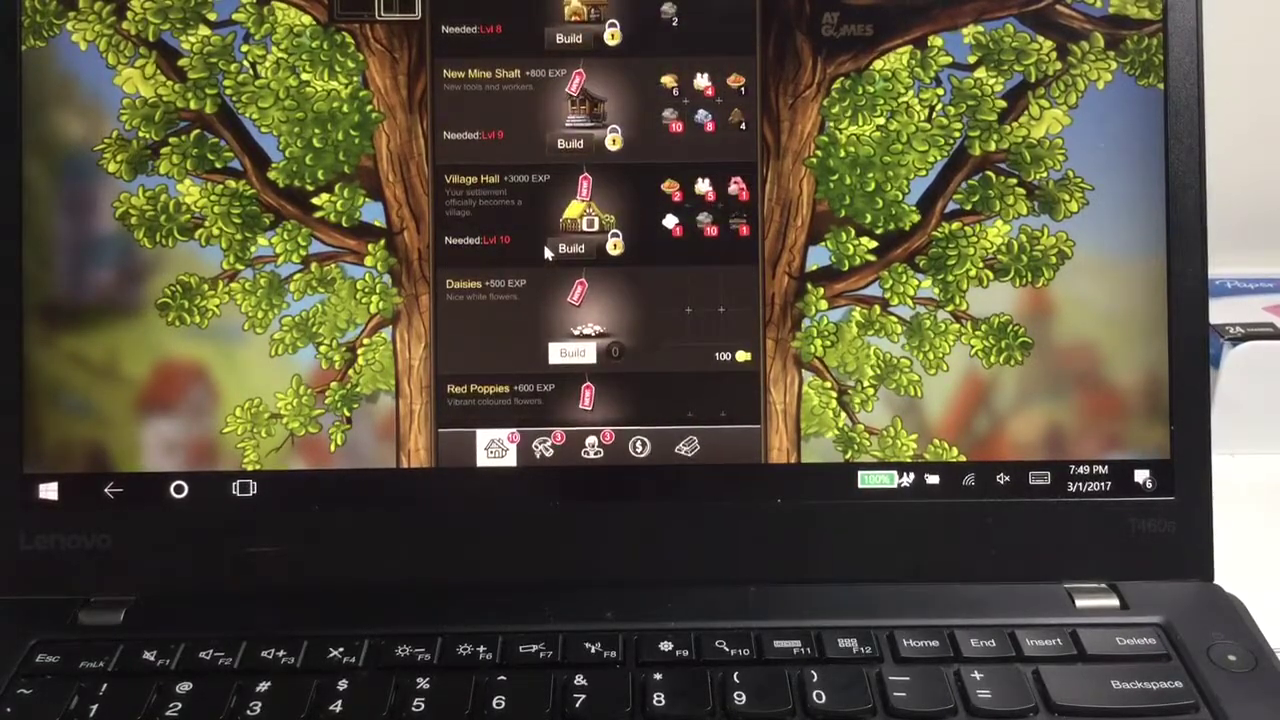
scroll(544, 245, down, 1)
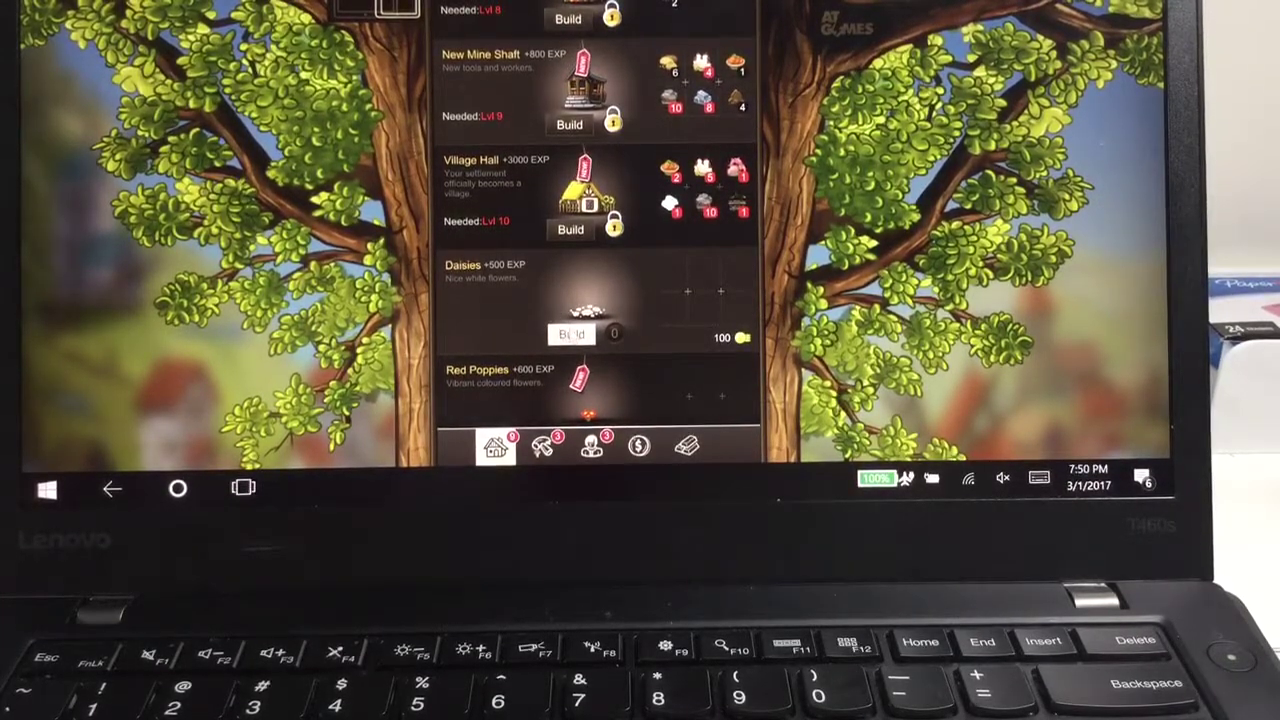
scroll(493, 318, down, 2)
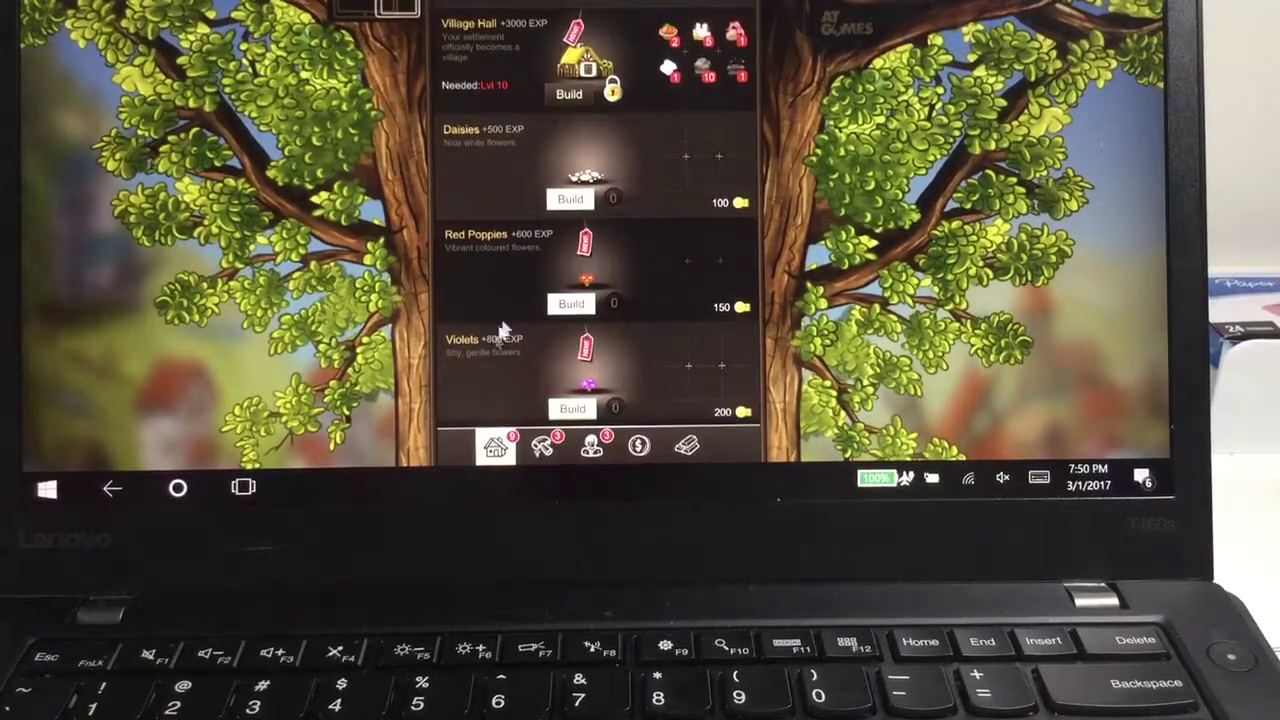
scroll(490, 180, up, 2)
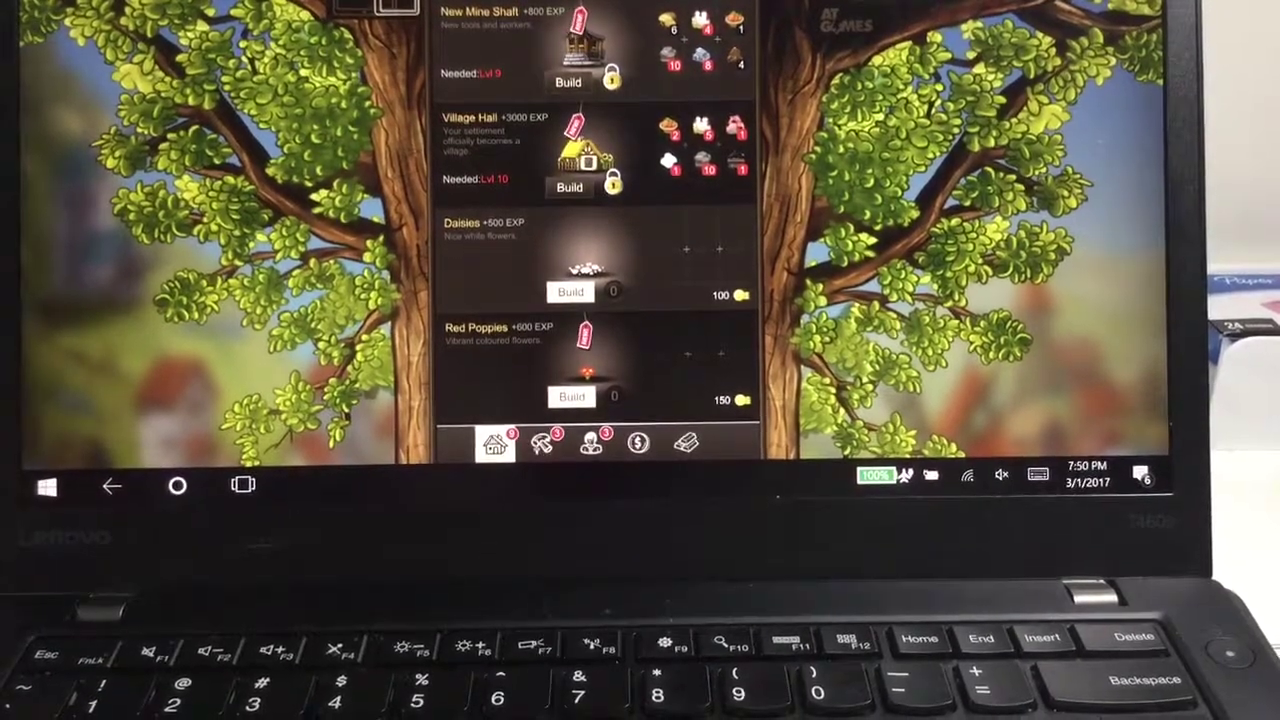
Step: Close the building list after browsing Quarry, Forge, Village Hall and flowers
click(495, 447)
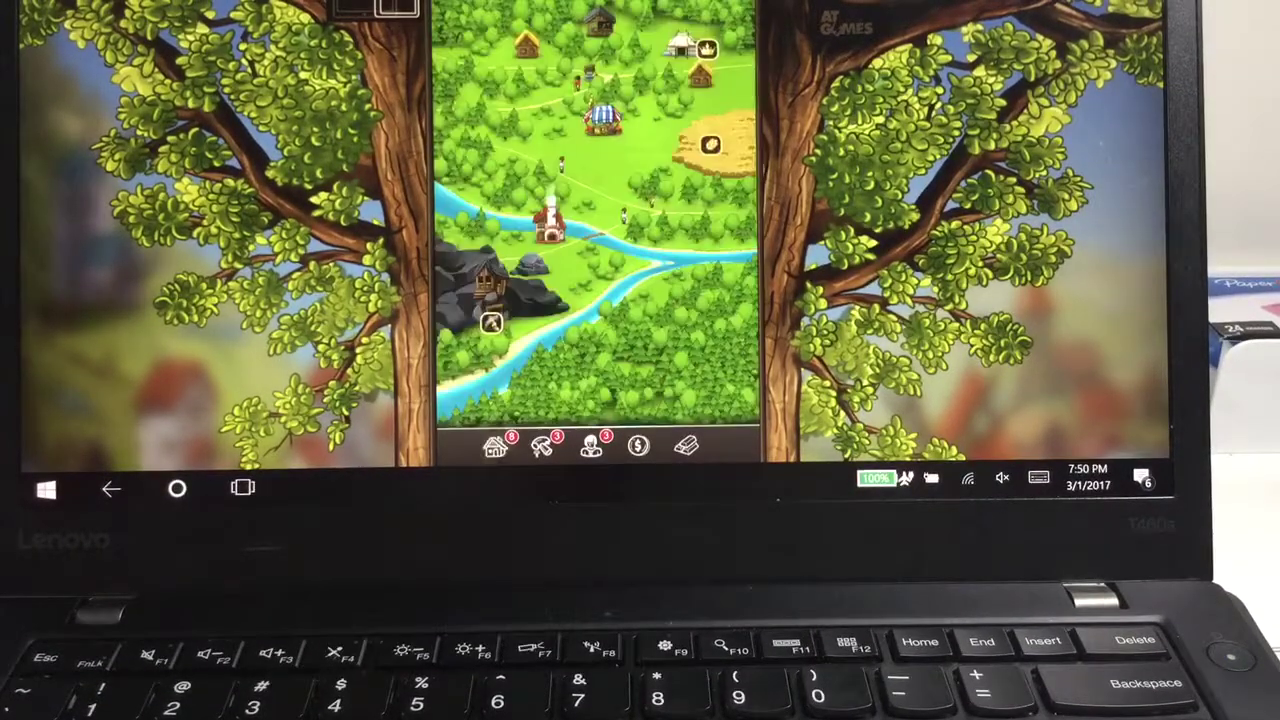
Step: Open and close the mine's supply overview, then go through Workers to the Tools list
click(487, 298)
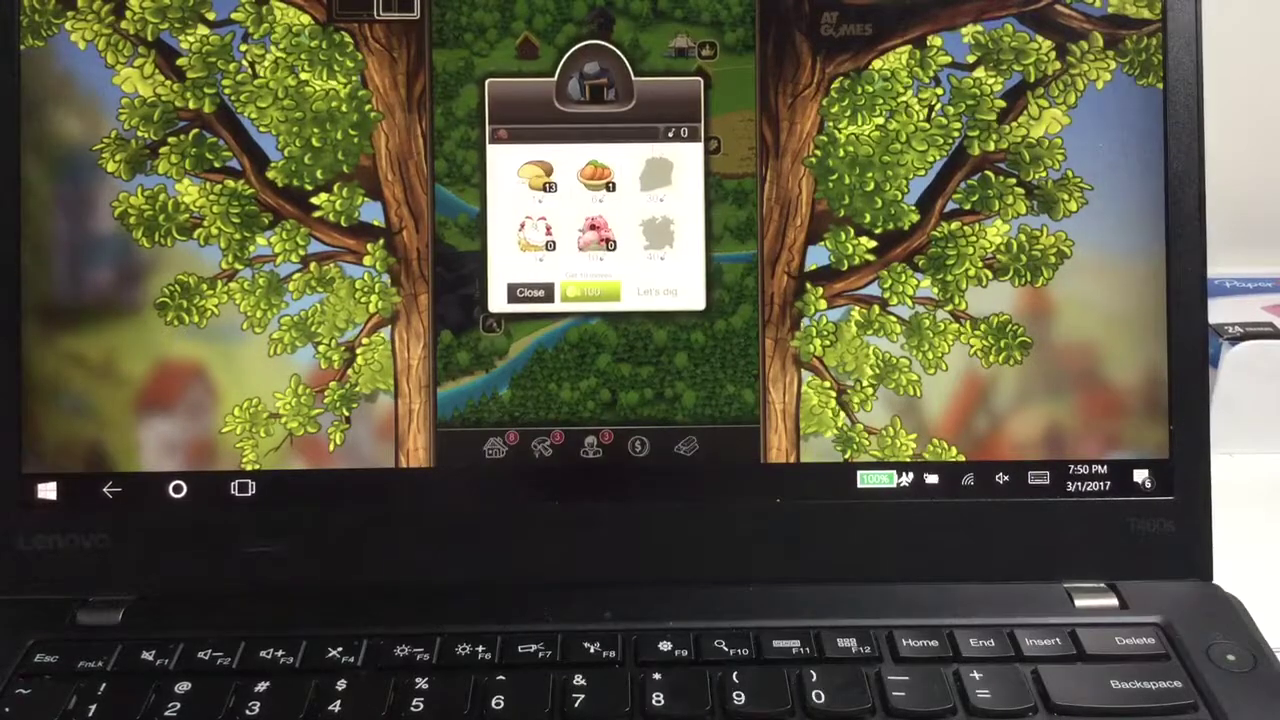
click(531, 293)
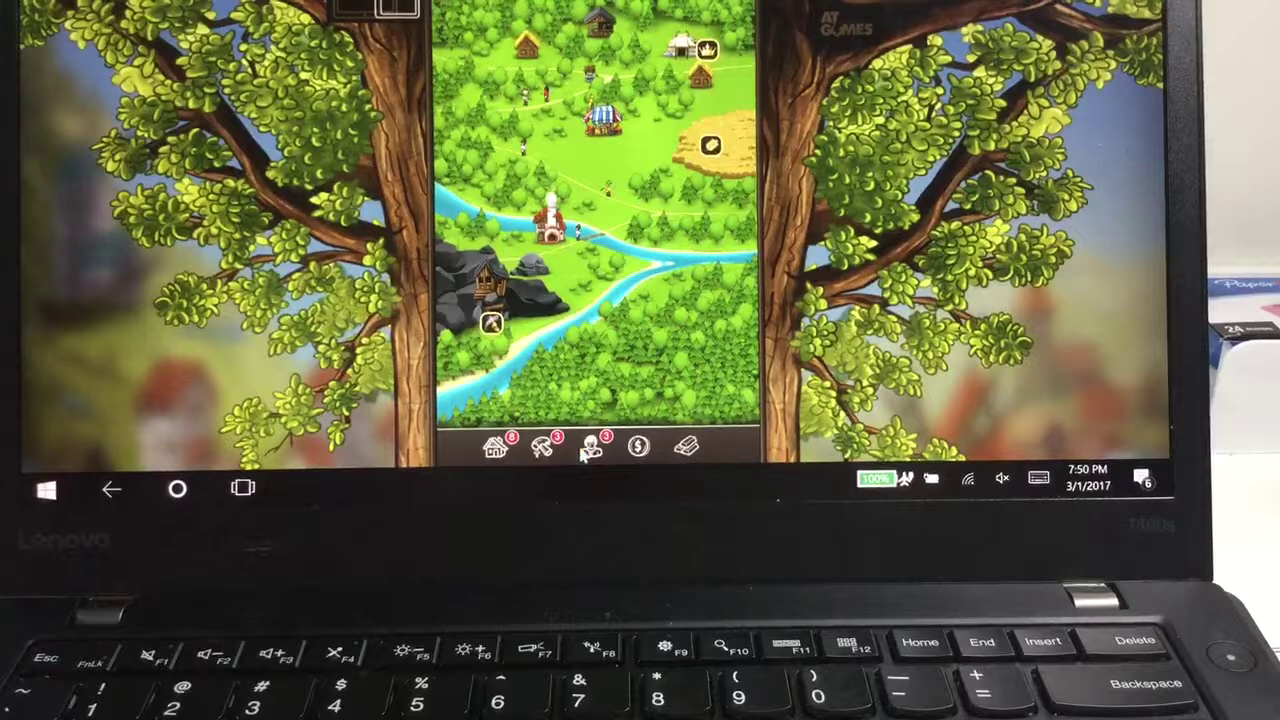
click(589, 447)
click(543, 447)
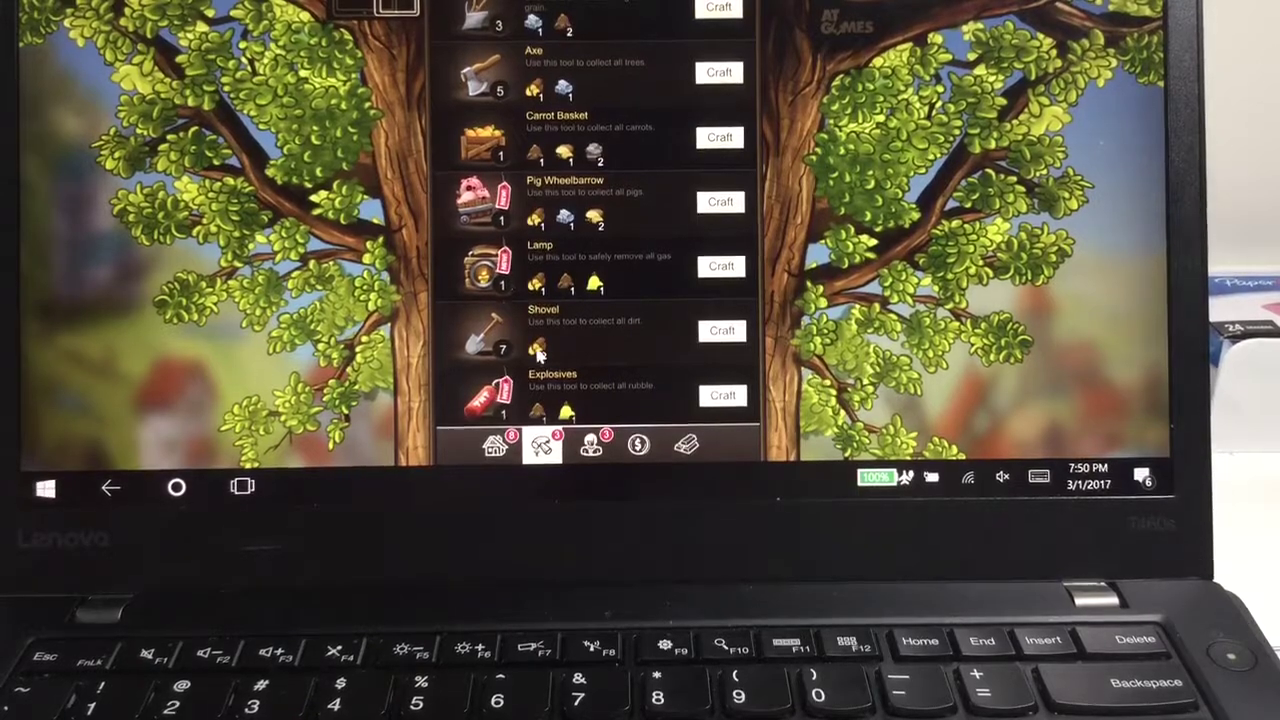
Step: Craft more Explosives and hire the Stone Miner
click(720, 396)
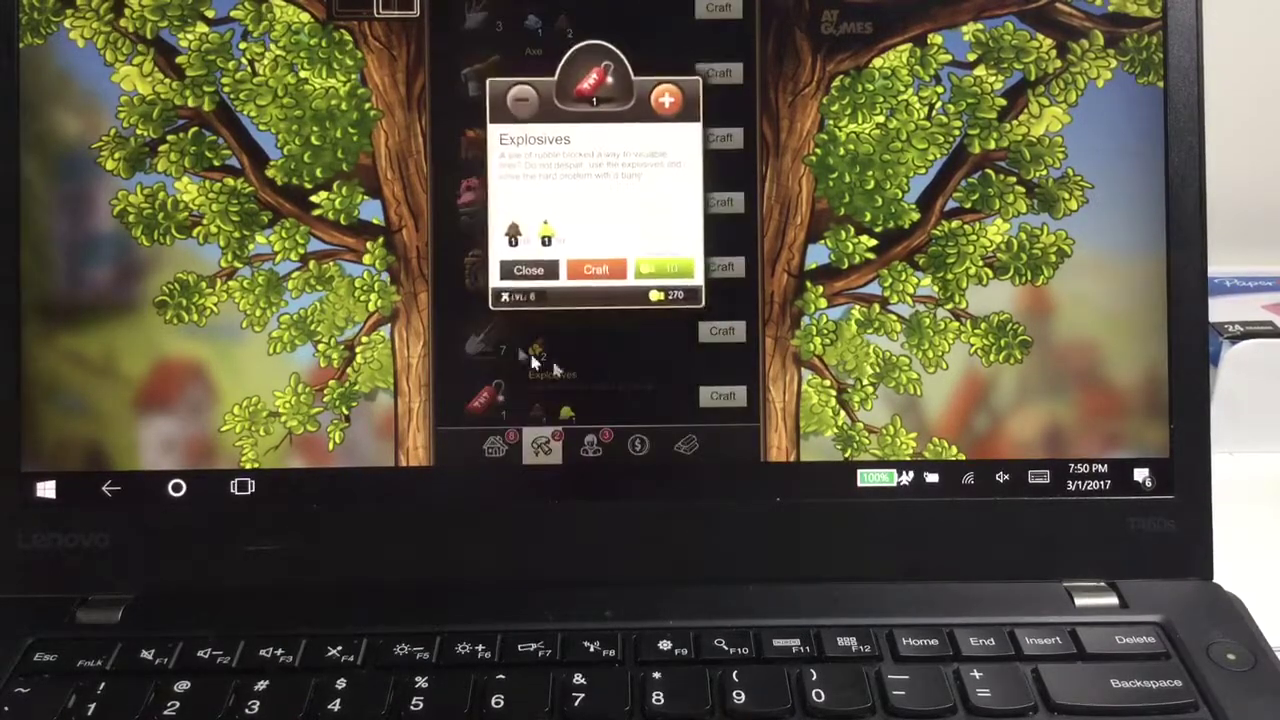
click(588, 272)
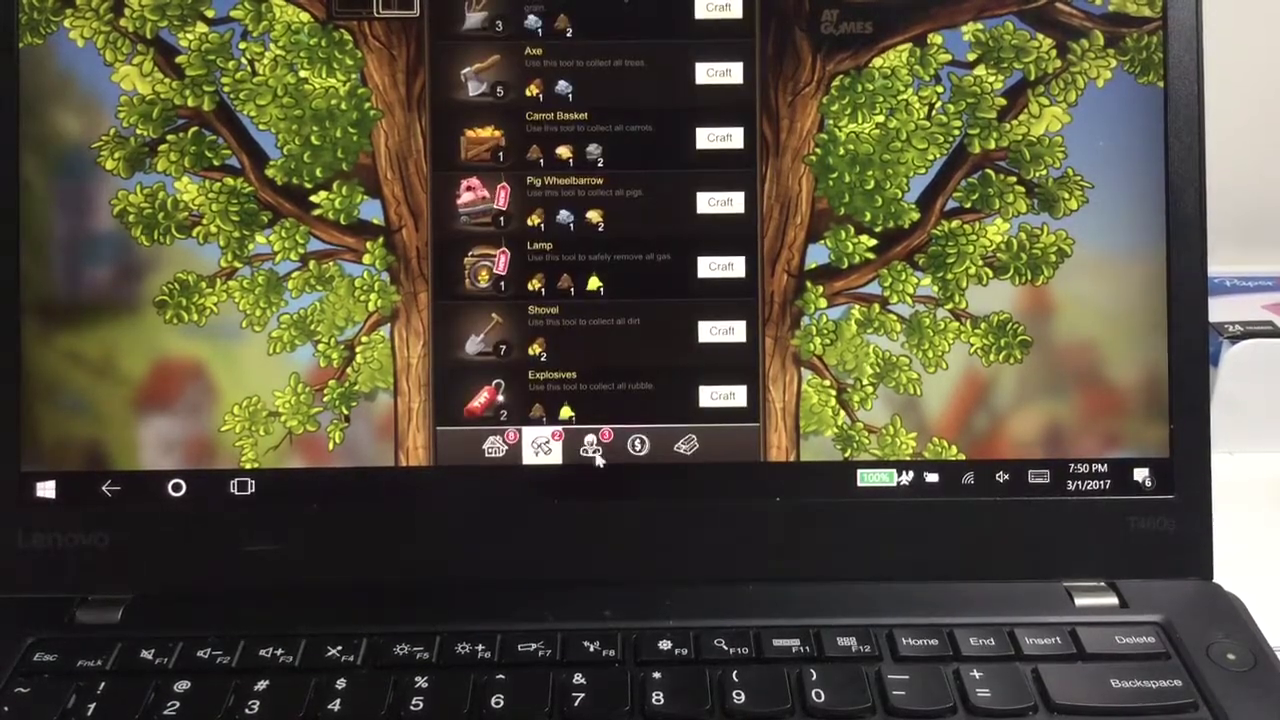
click(591, 445)
scroll(601, 174, down, 1)
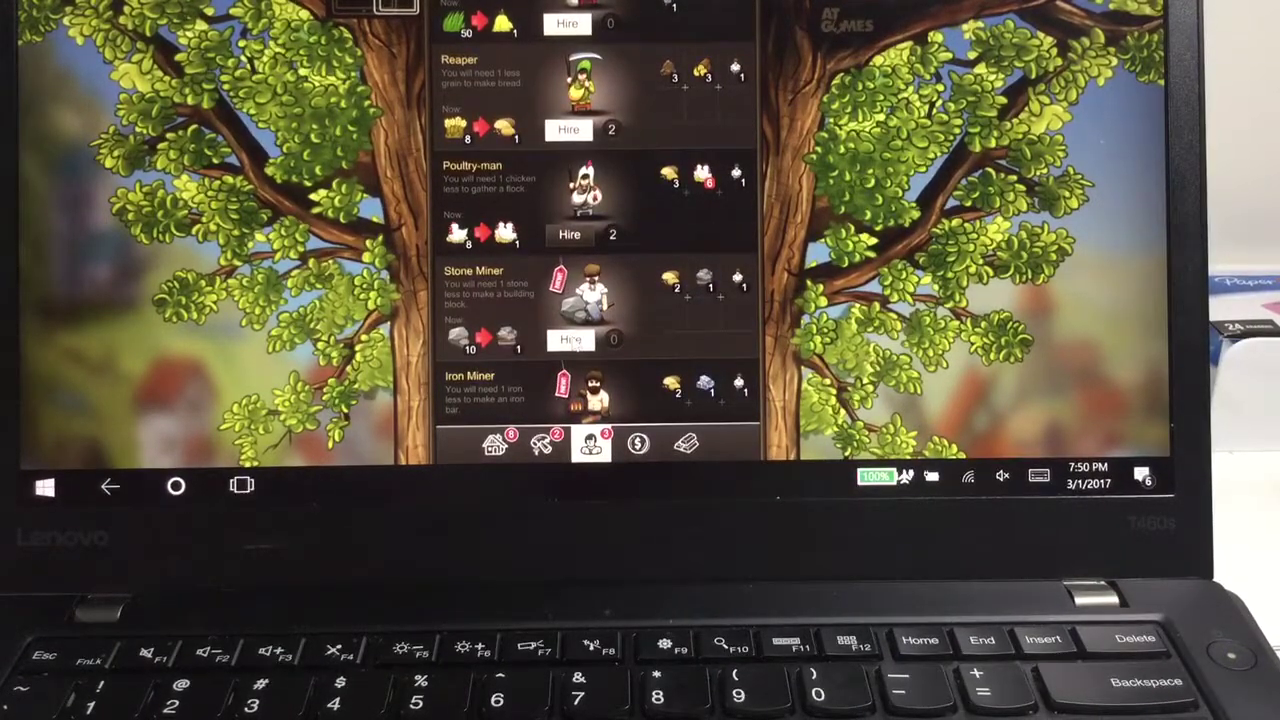
click(571, 340)
click(571, 340)
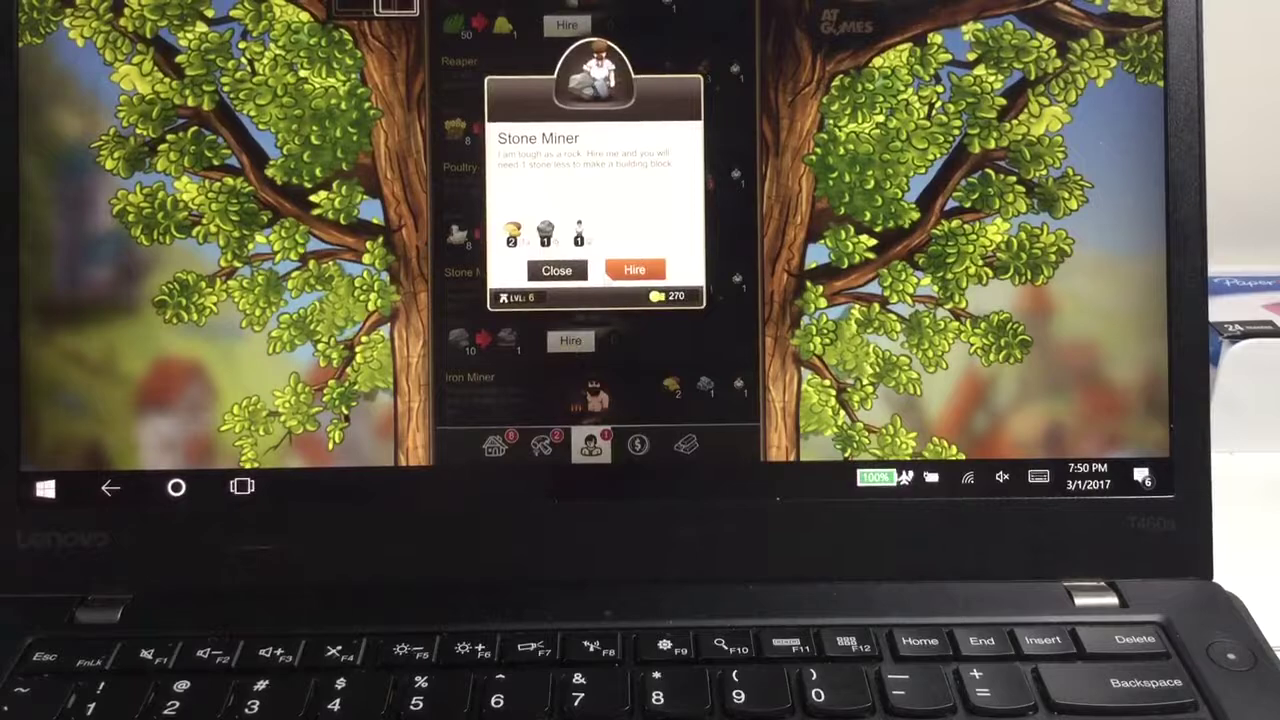
click(624, 270)
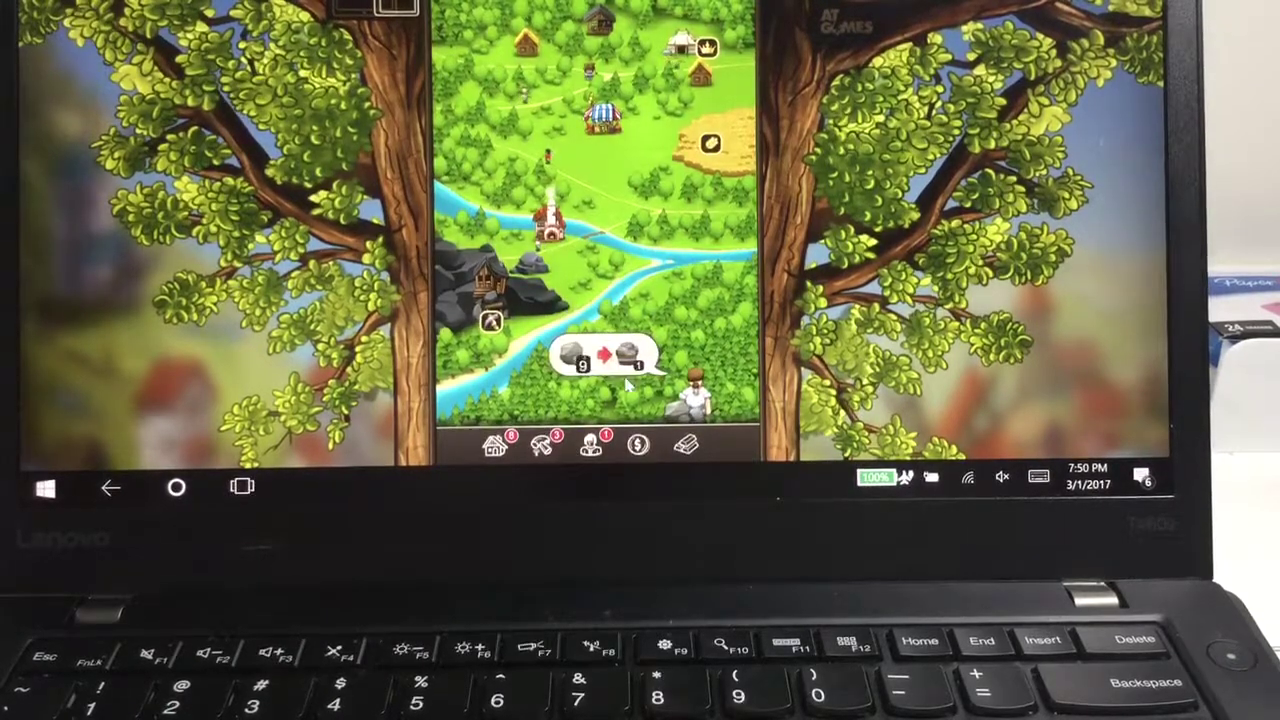
Step: Start a farming round on the wheat field and link three bottom-row grass tiles
click(712, 146)
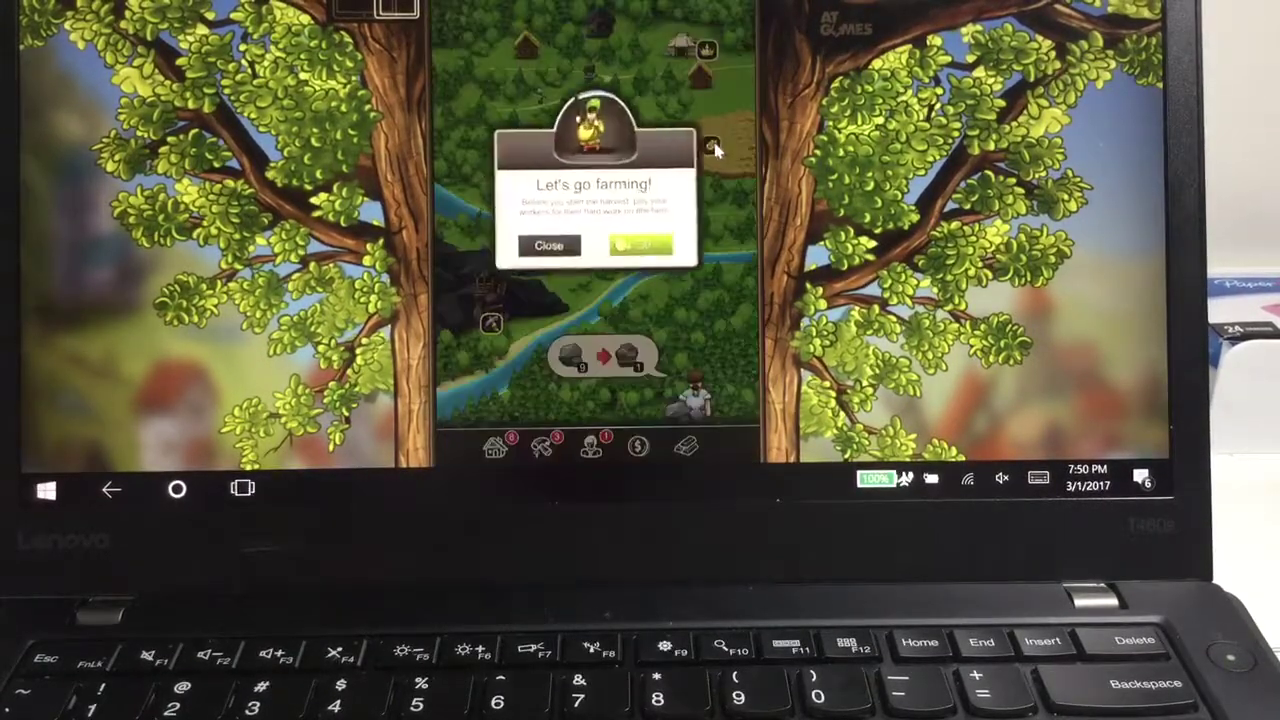
click(636, 243)
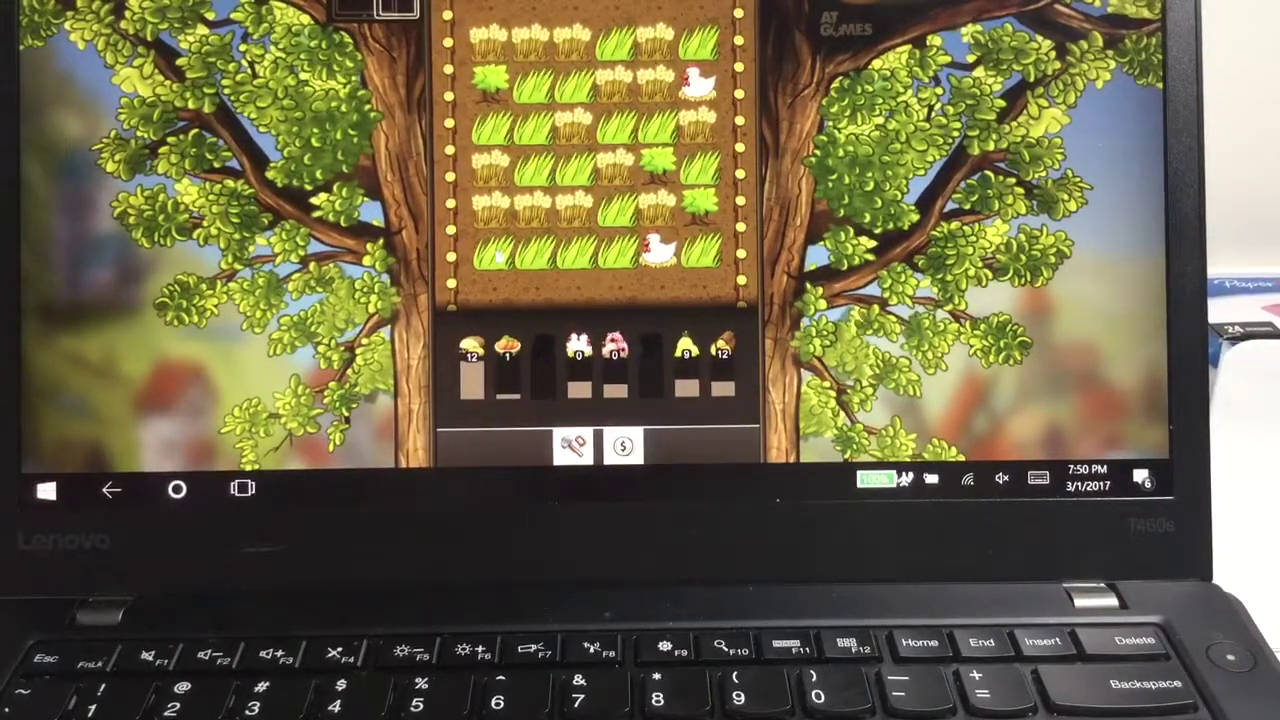
mouse_move(492, 255)
mouse_down()
mouse_move(583, 258)
mouse_move(535, 130)
mouse_move(492, 130)
mouse_move(527, 58)
mouse_move(695, 160)
mouse_up()
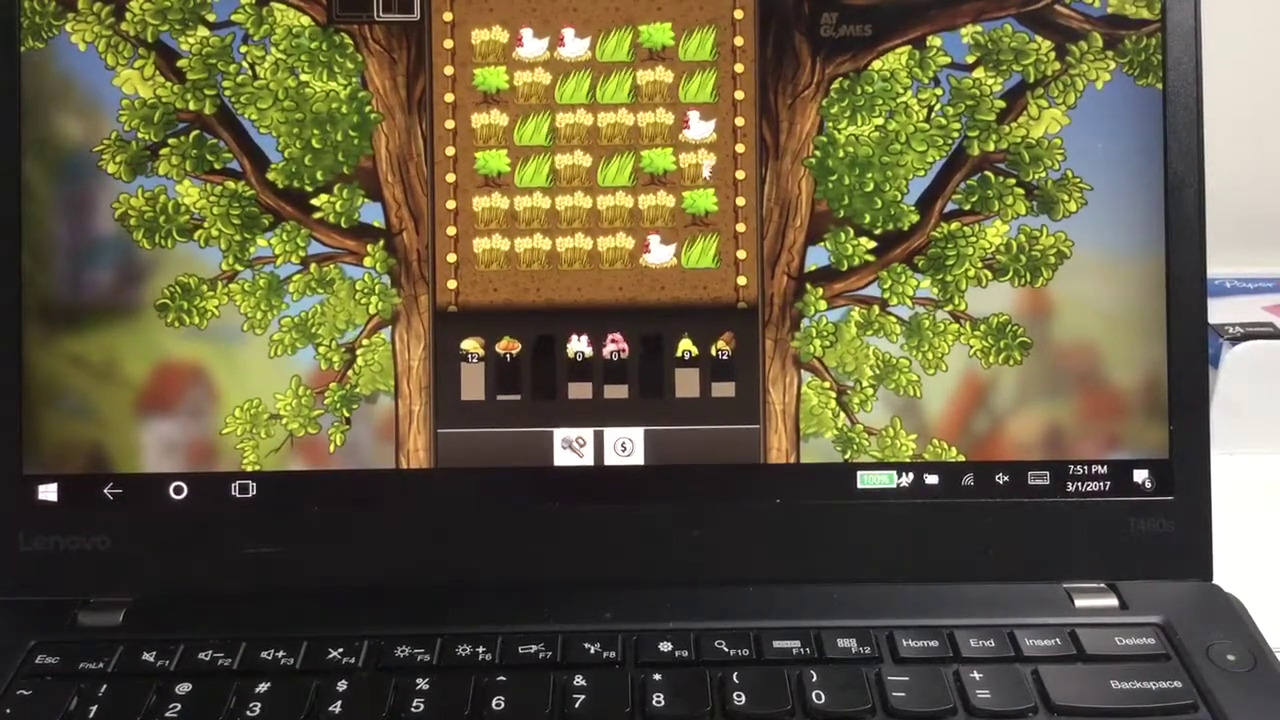
Step: Link and harvest a wheat chain starting near the top right
drag(660, 88, 698, 168)
mouse_move(668, 103)
mouse_down()
mouse_move(610, 128)
mouse_move(532, 121)
mouse_move(566, 182)
mouse_up()
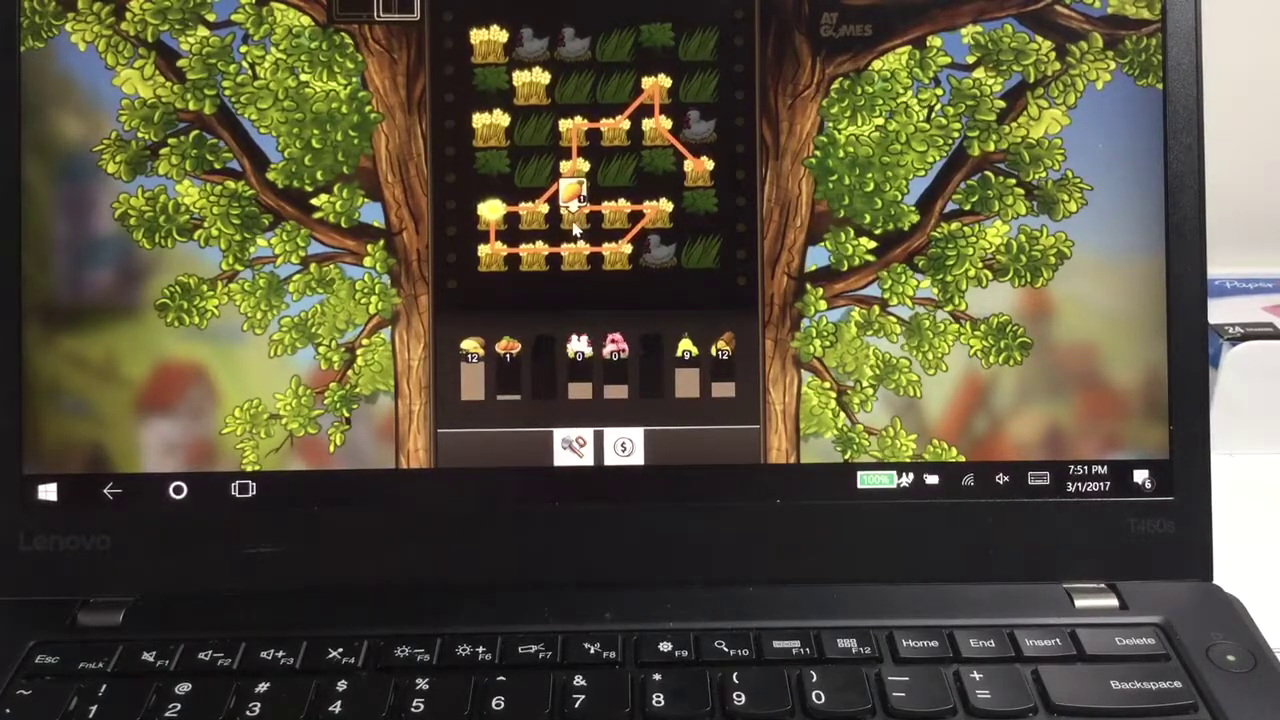
drag(575, 228, 573, 200)
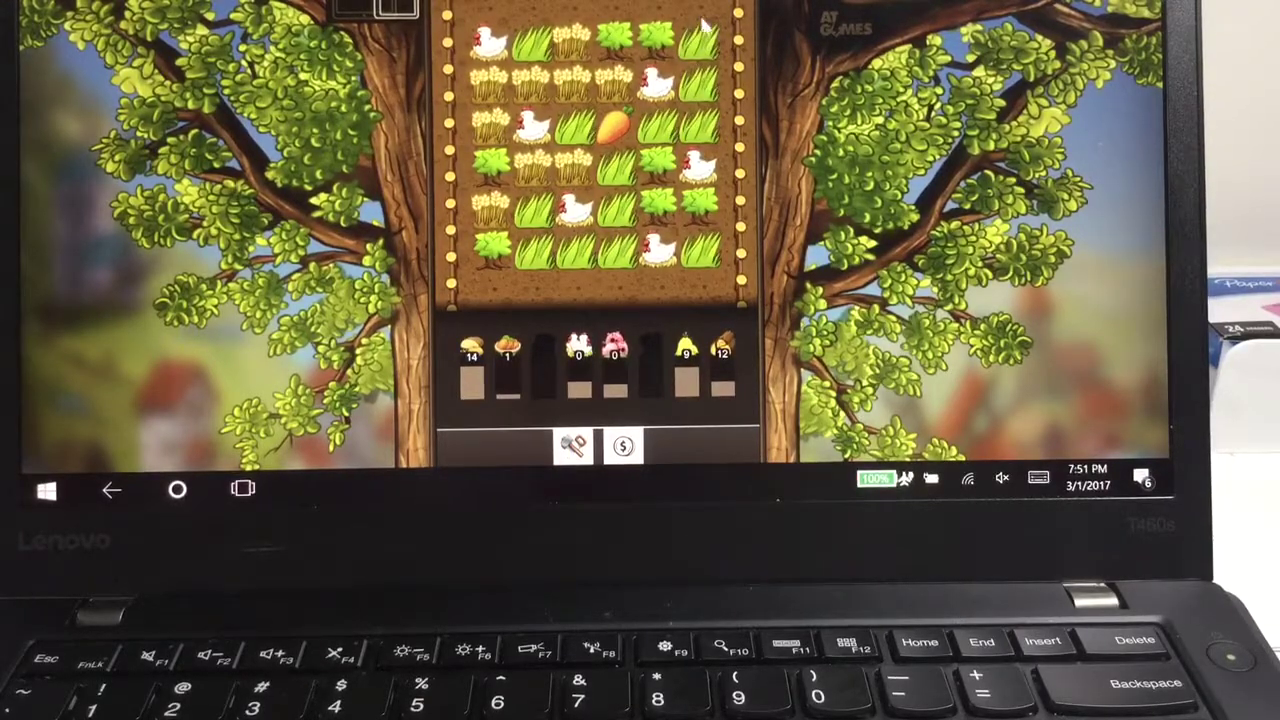
Step: Harvest a grass chain and a long top-left wheat chain, lifting wheat to 16
drag(715, 45, 716, 52)
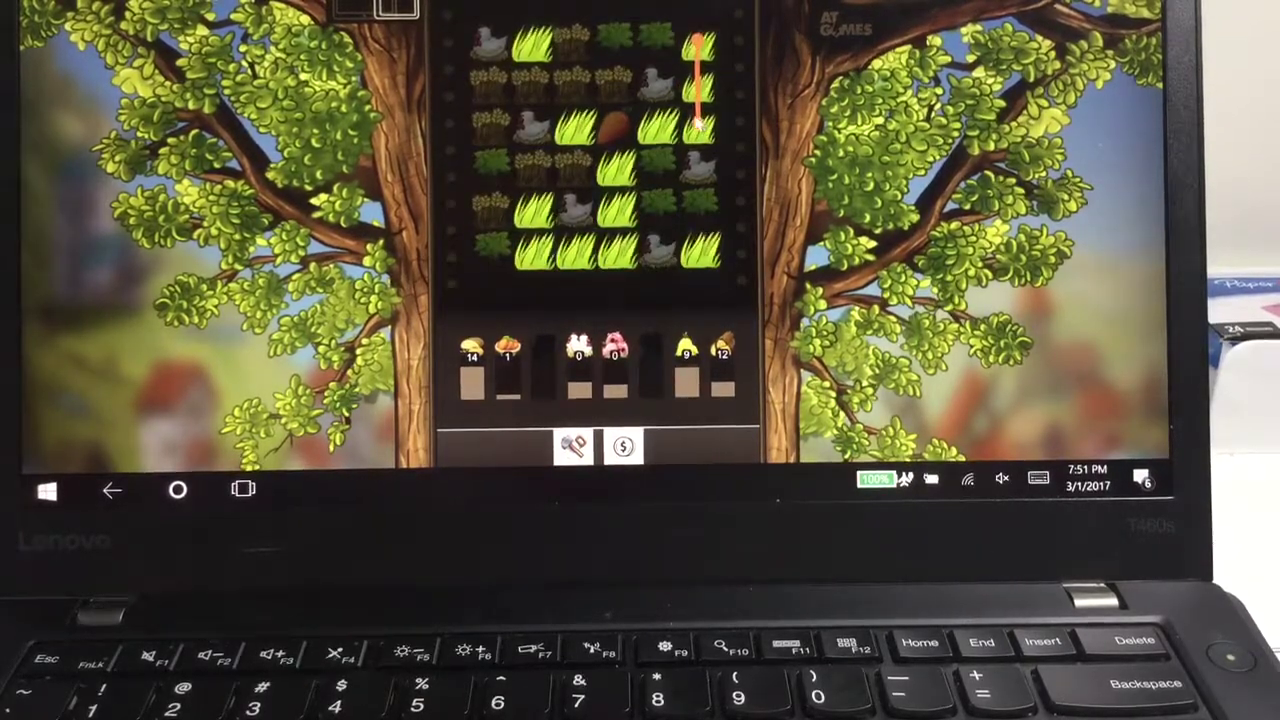
mouse_move(697, 125)
mouse_down()
mouse_move(577, 262)
mouse_move(548, 230)
mouse_up()
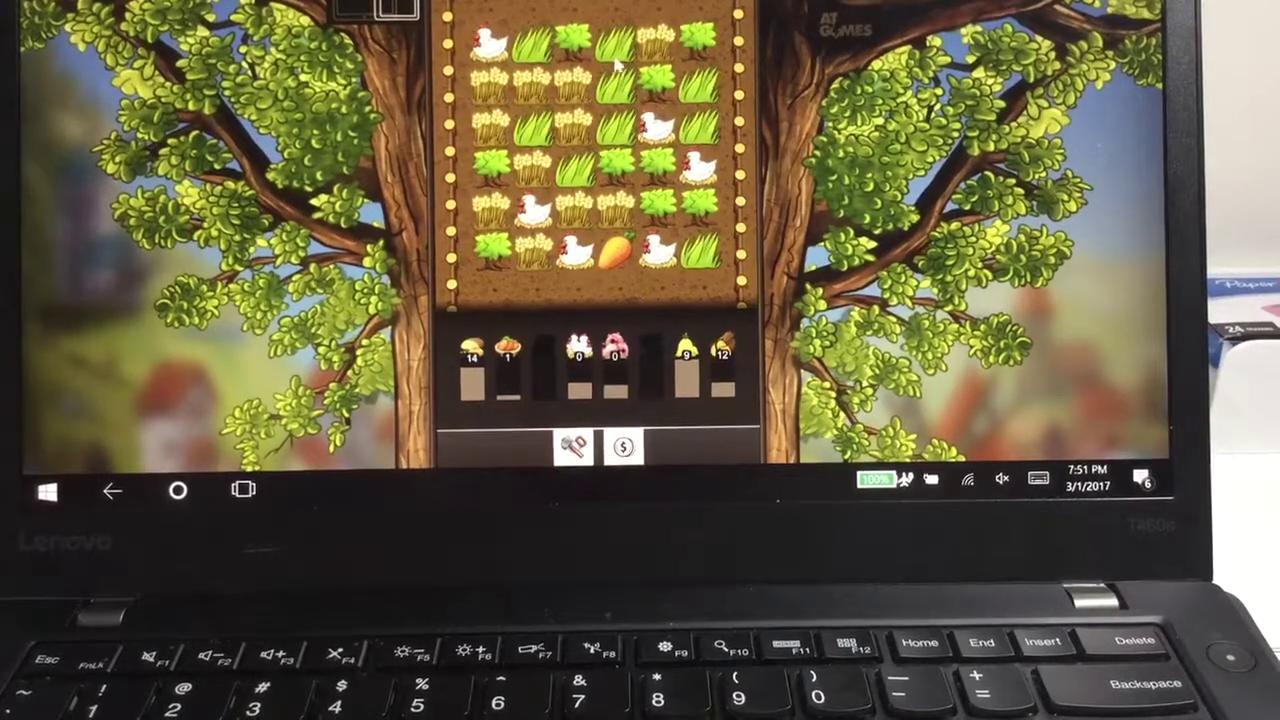
drag(575, 120, 575, 90)
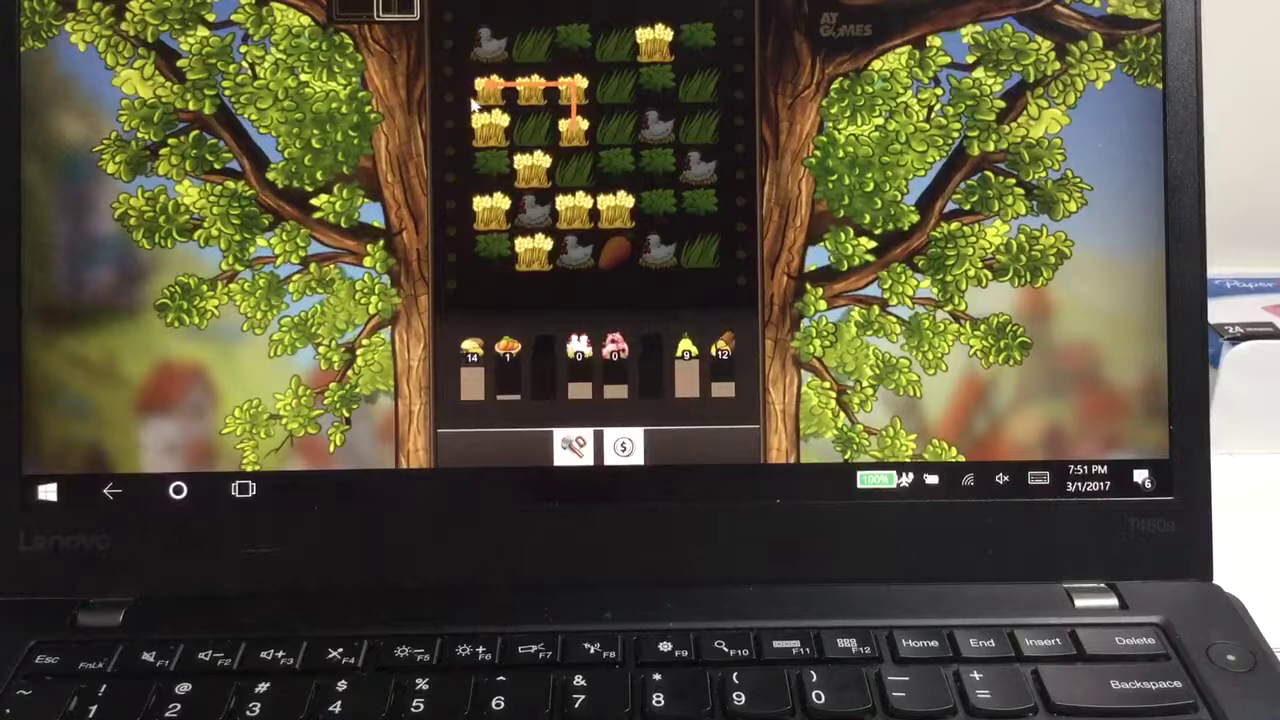
mouse_move(475, 103)
mouse_down()
mouse_move(541, 255)
mouse_move(612, 215)
mouse_up()
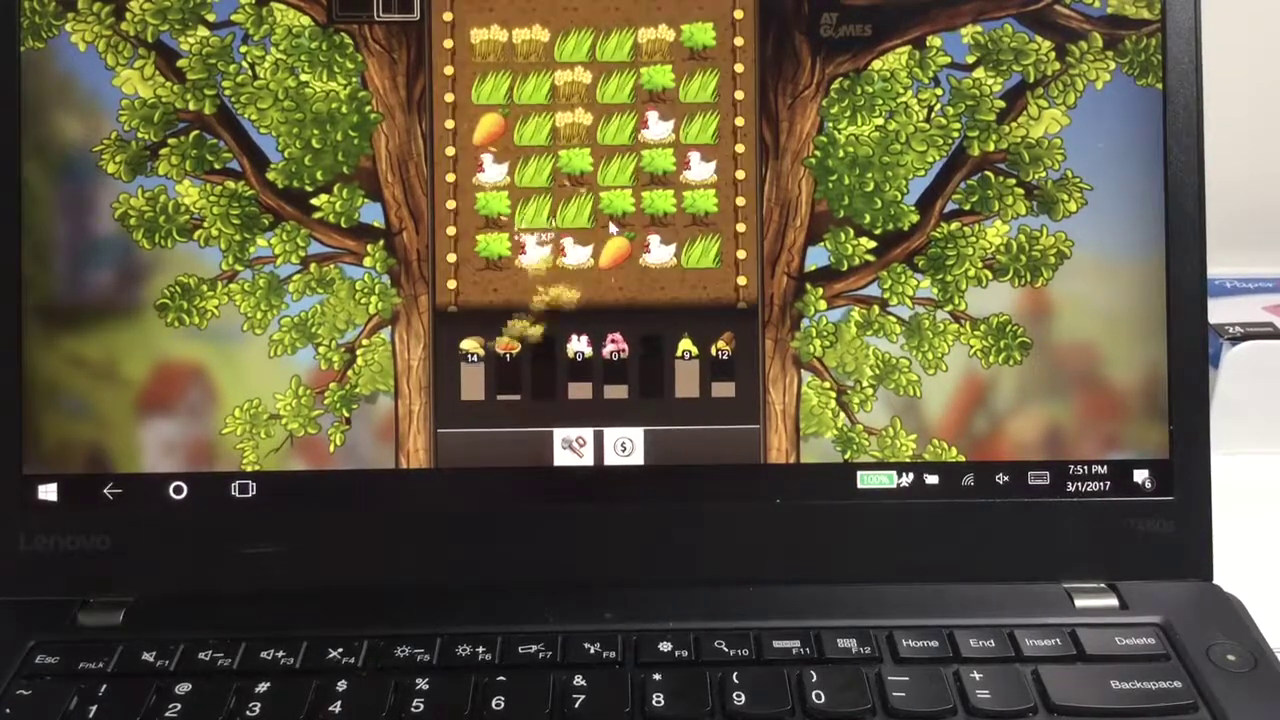
click(572, 447)
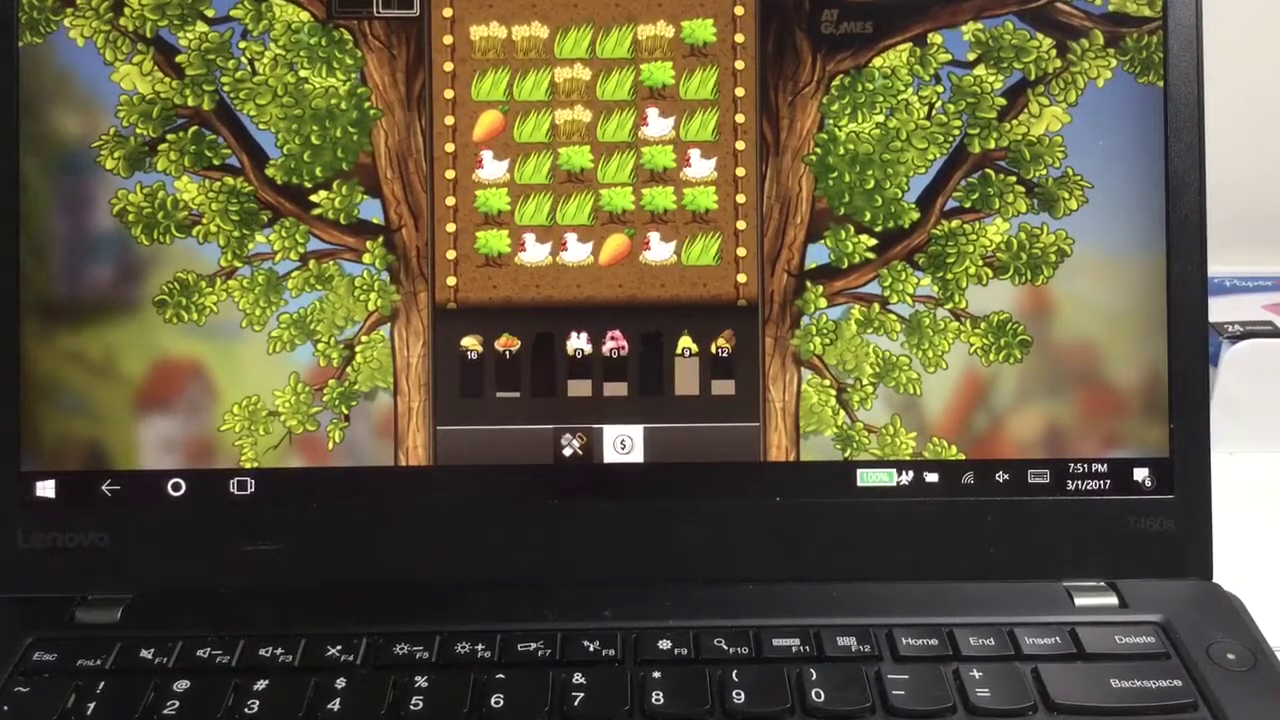
Step: Turn the building tool off and begin linking a chain of tree tiles
click(606, 106)
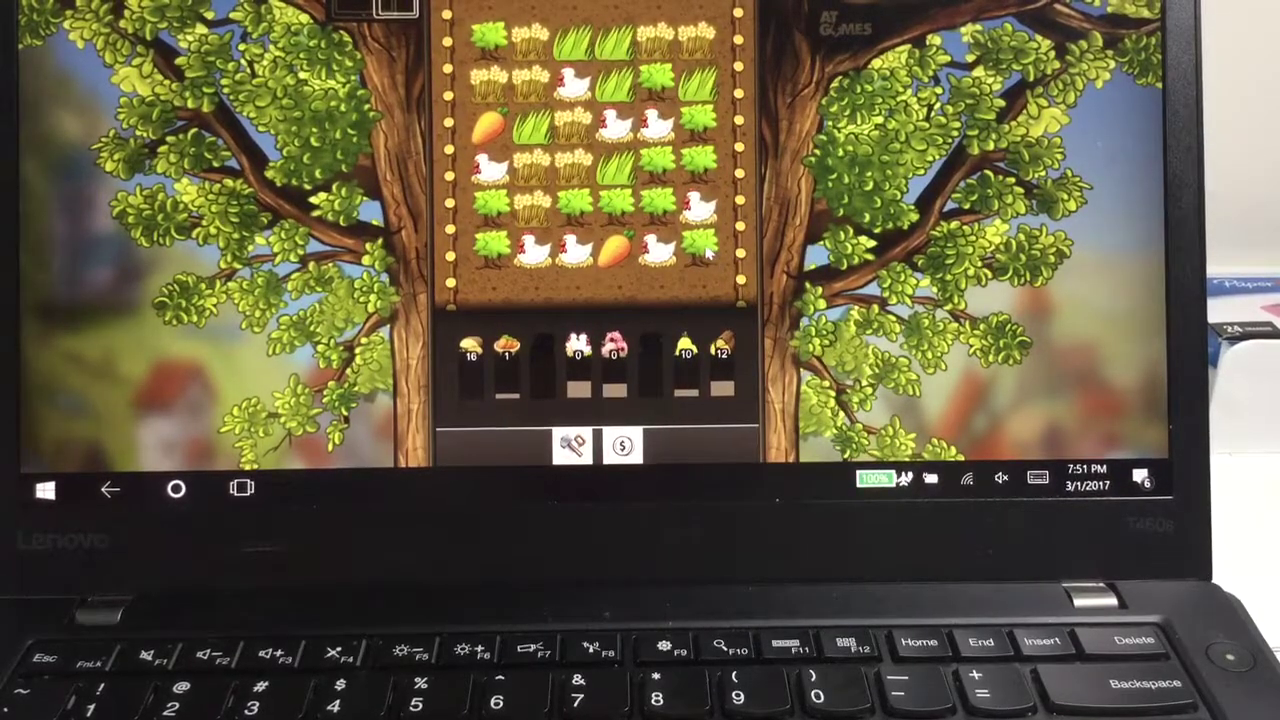
click(700, 247)
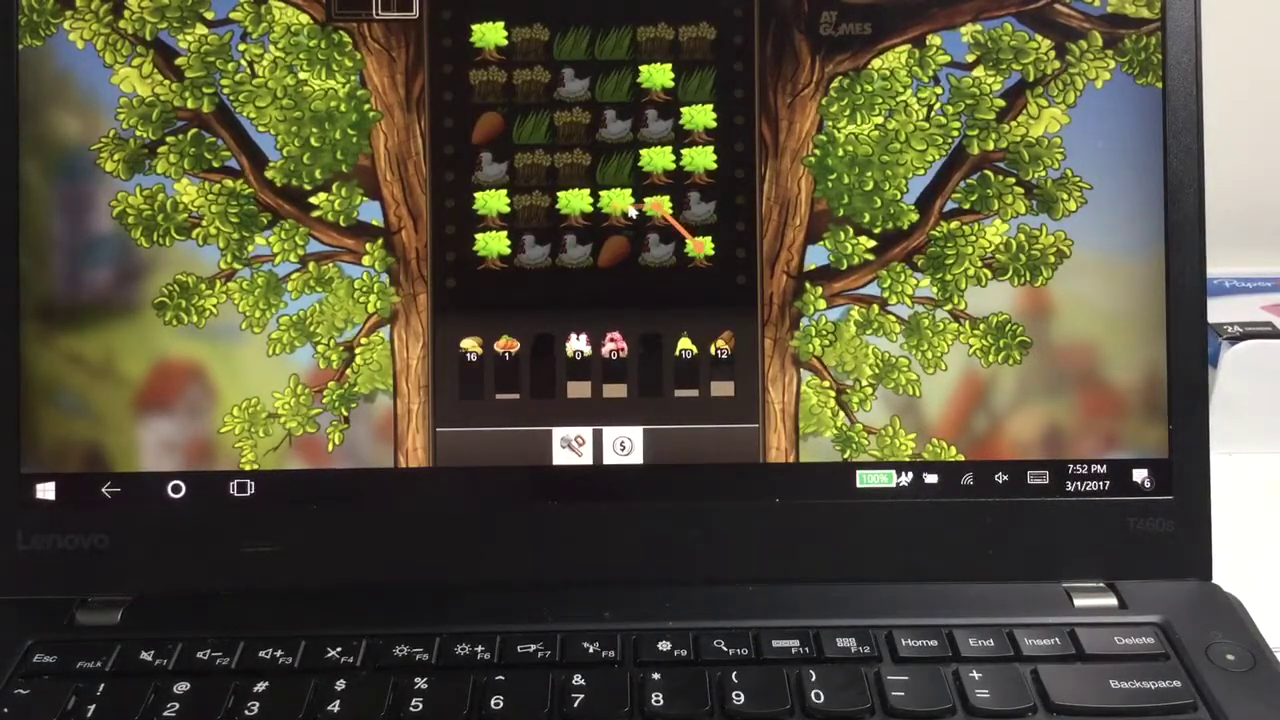
mouse_move(673, 207)
mouse_down()
mouse_move(638, 186)
mouse_move(660, 92)
mouse_up()
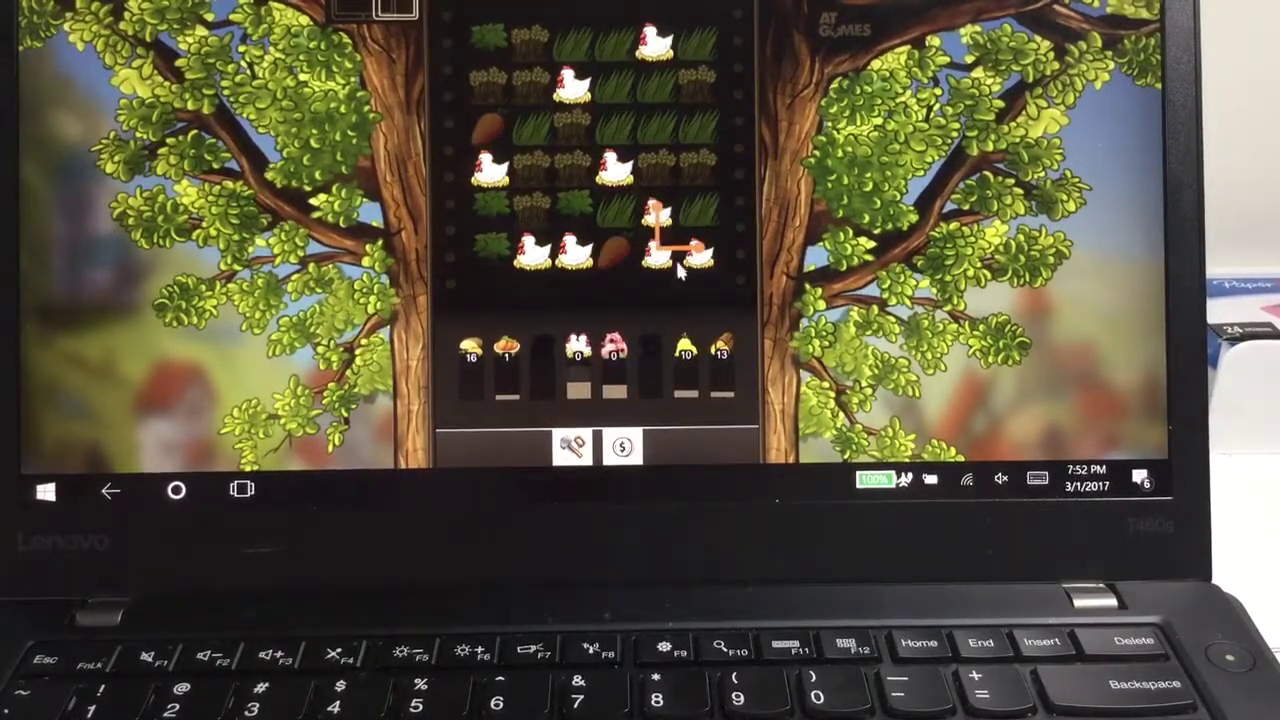
Step: Abandon a three-chicken chain and harvest a chain of grass tiles instead
drag(679, 270, 724, 247)
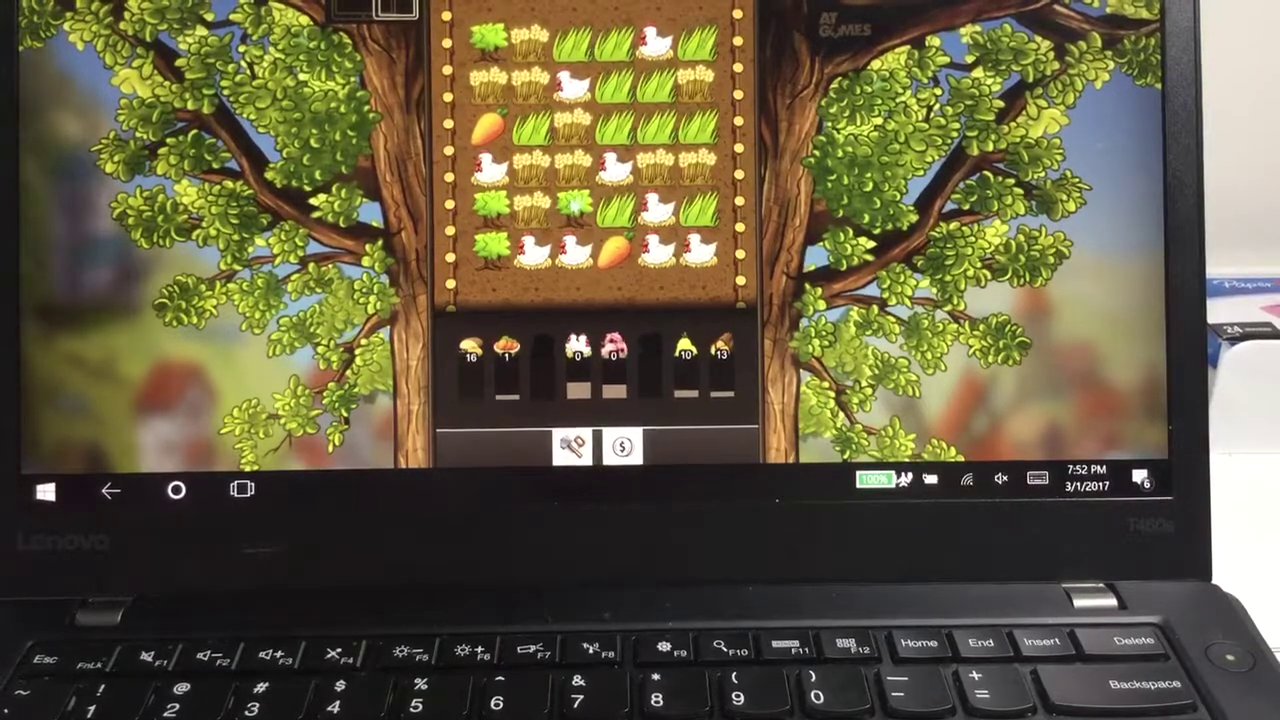
drag(707, 50, 681, 66)
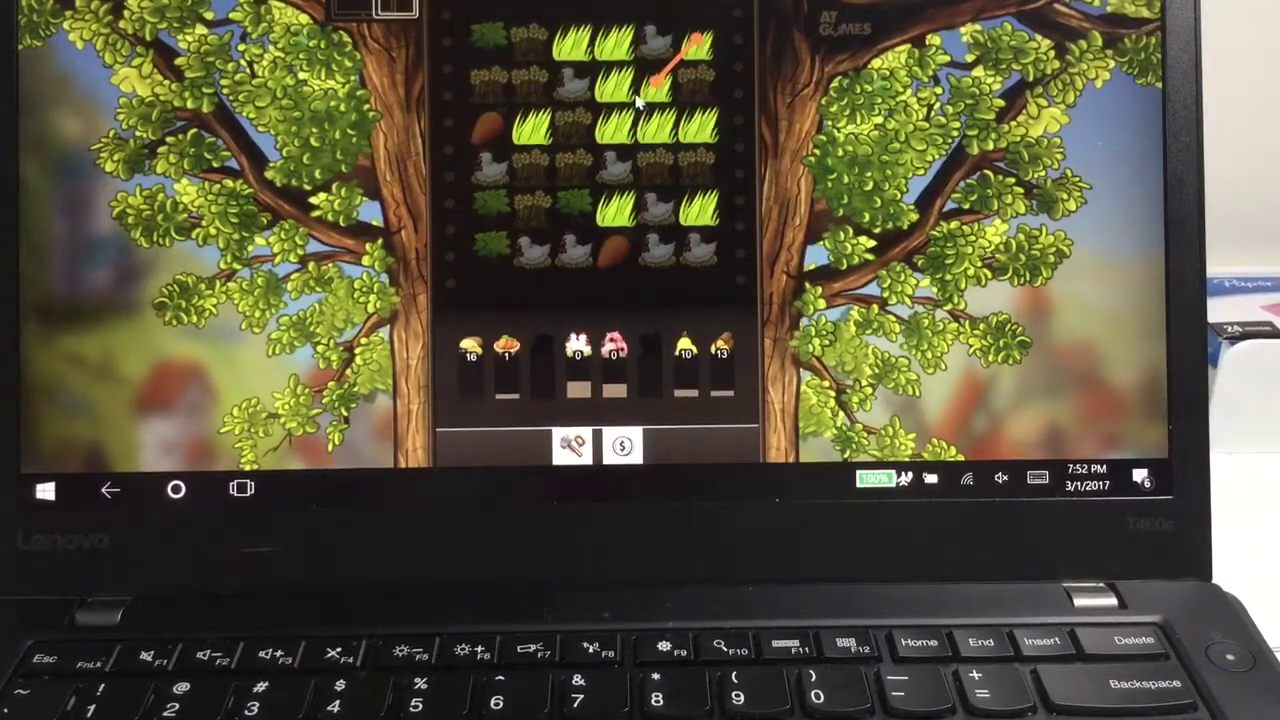
drag(693, 125, 668, 117)
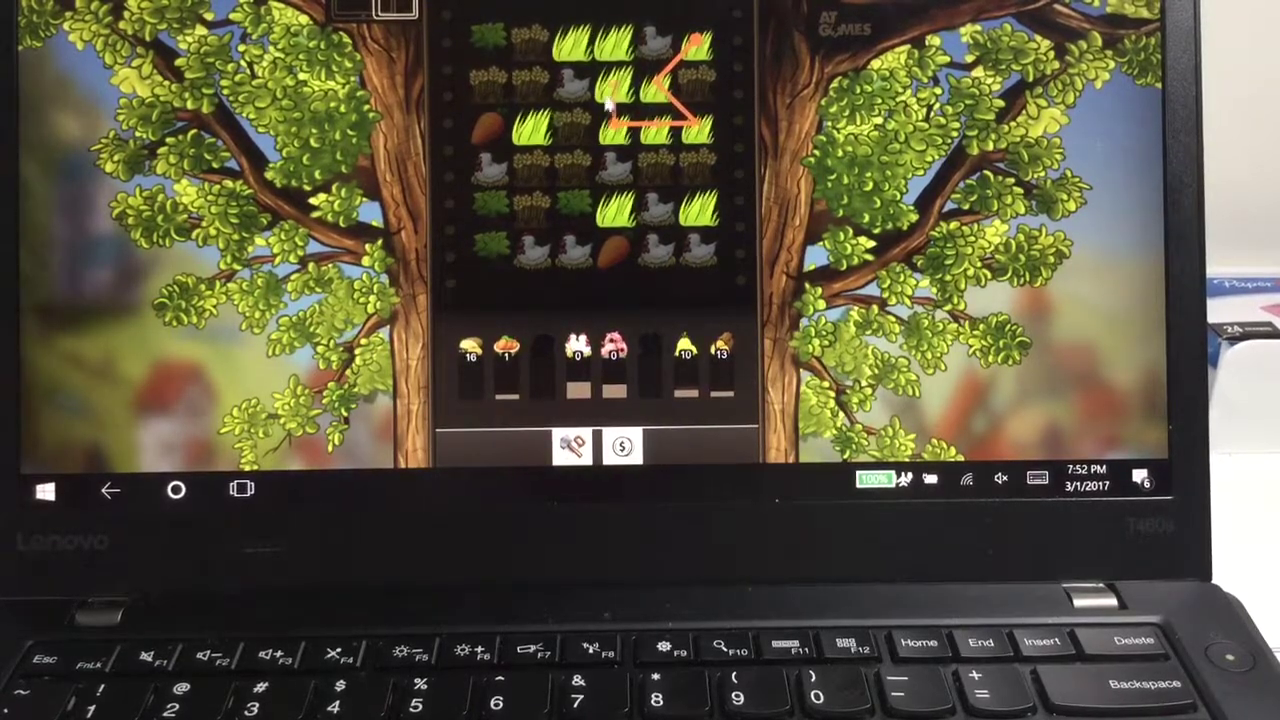
drag(578, 51, 576, 53)
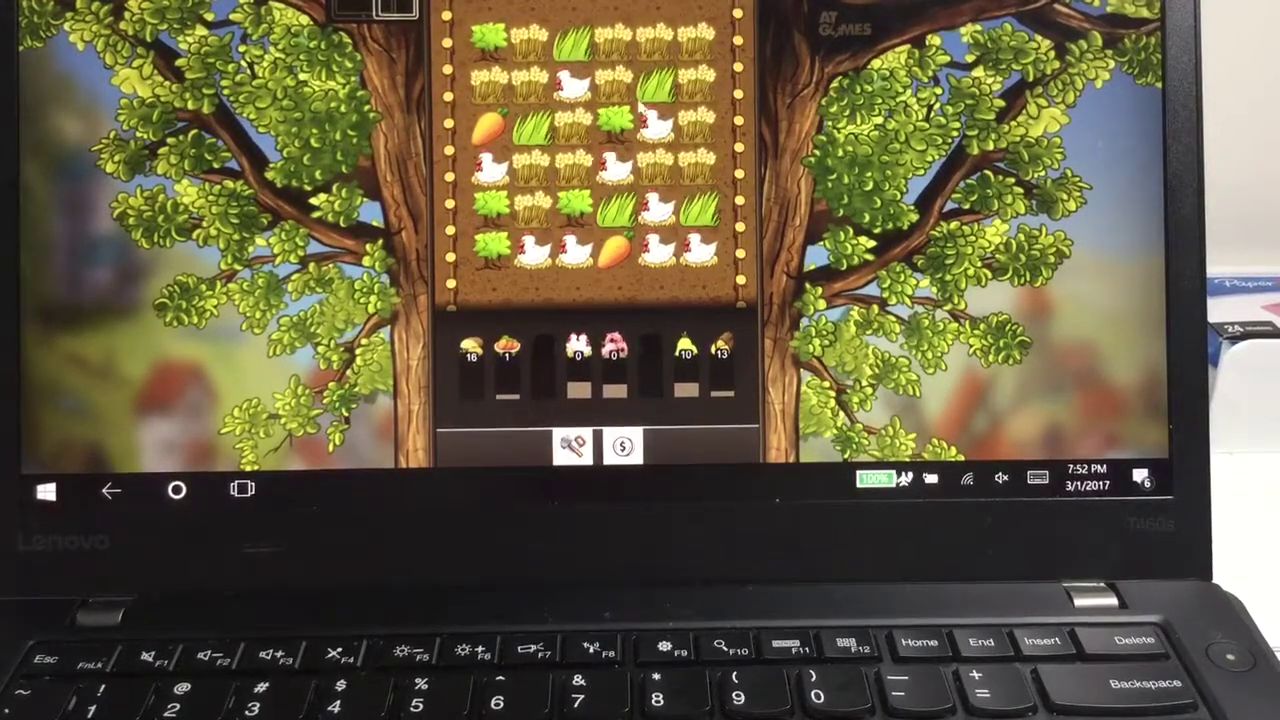
Step: Link a wheat chain and collect a chicken chain from the bottom right
drag(656, 168, 660, 175)
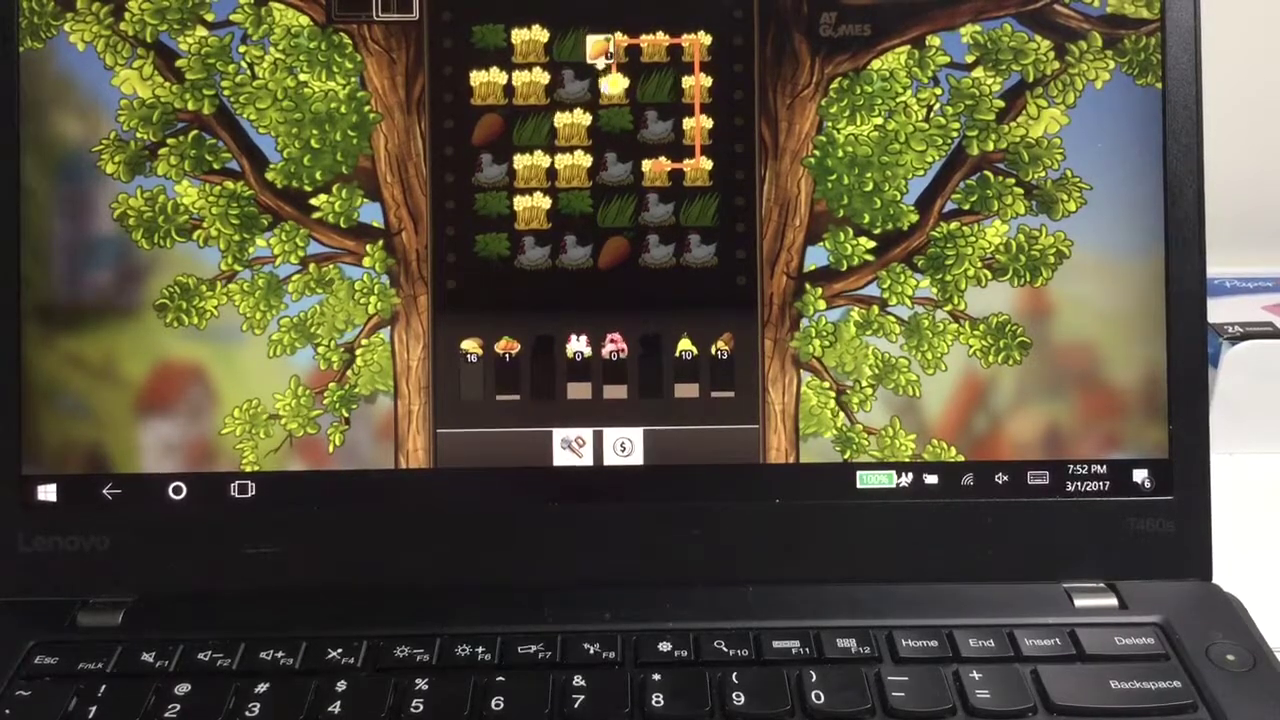
drag(572, 88, 578, 172)
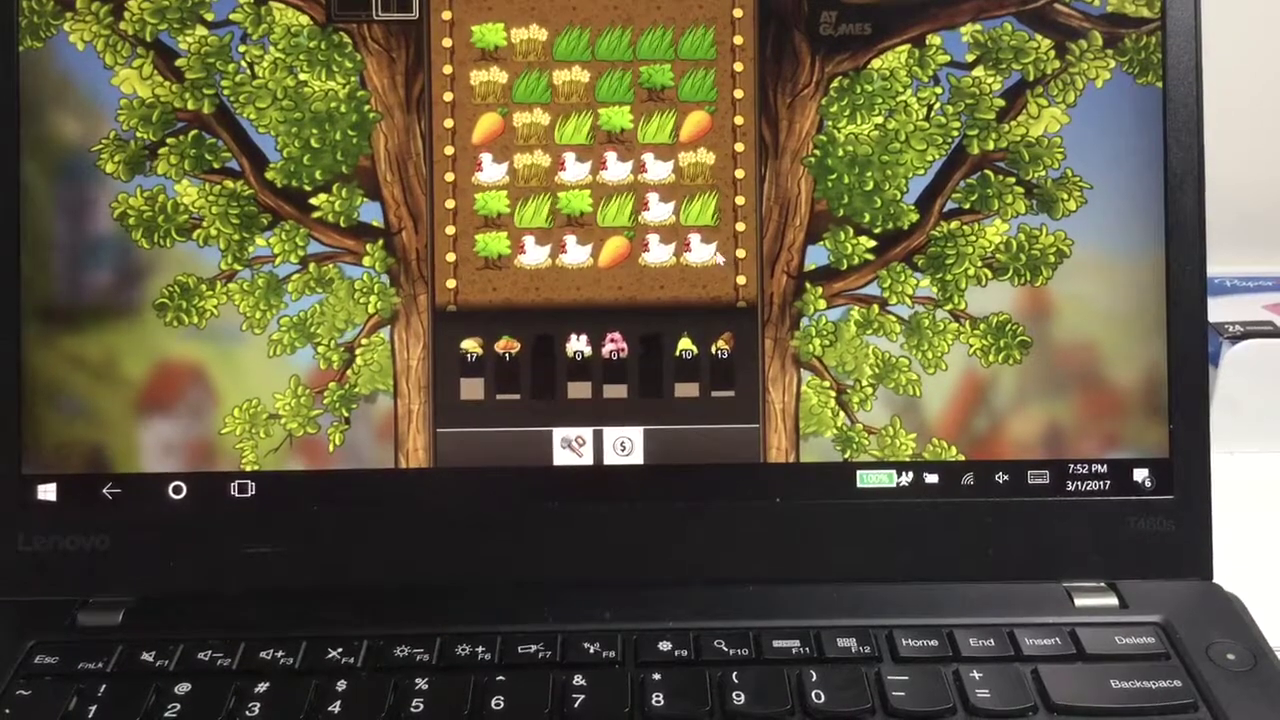
drag(697, 268, 657, 160)
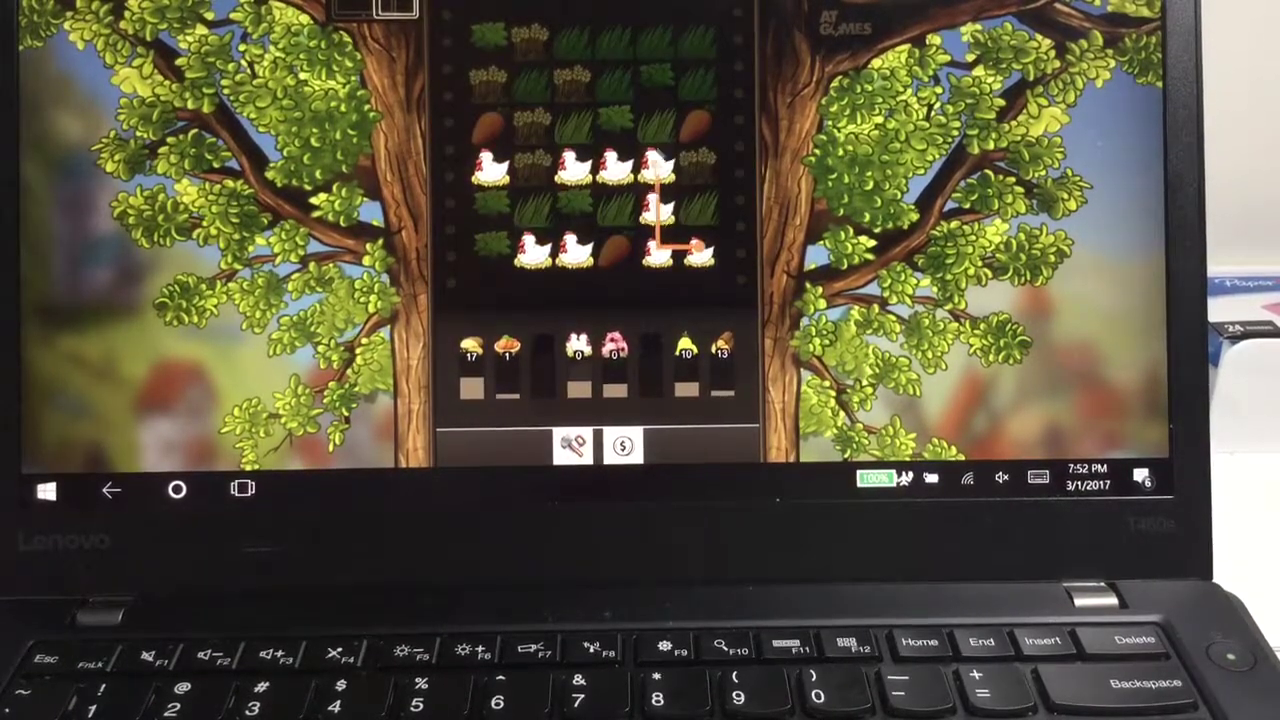
drag(510, 178, 574, 176)
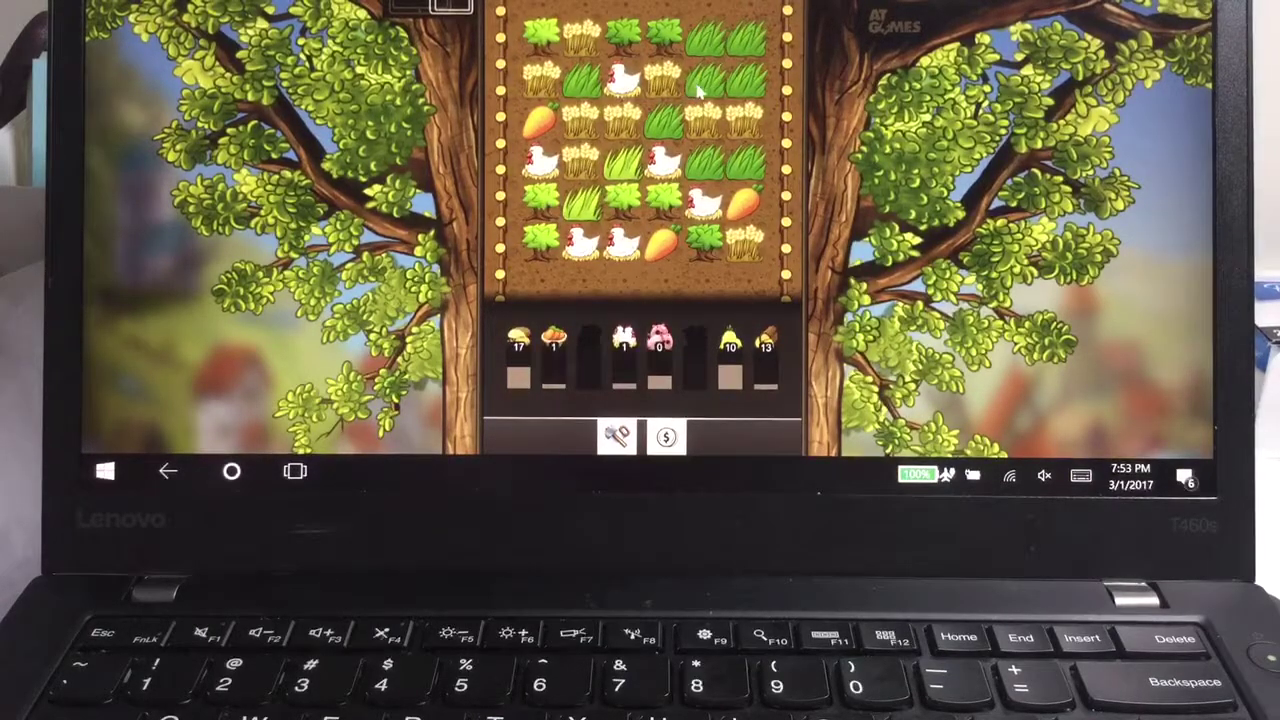
Step: Harvest a grass chain from row five upward and a wheat chain, reaching 18 wheat
drag(598, 208, 745, 68)
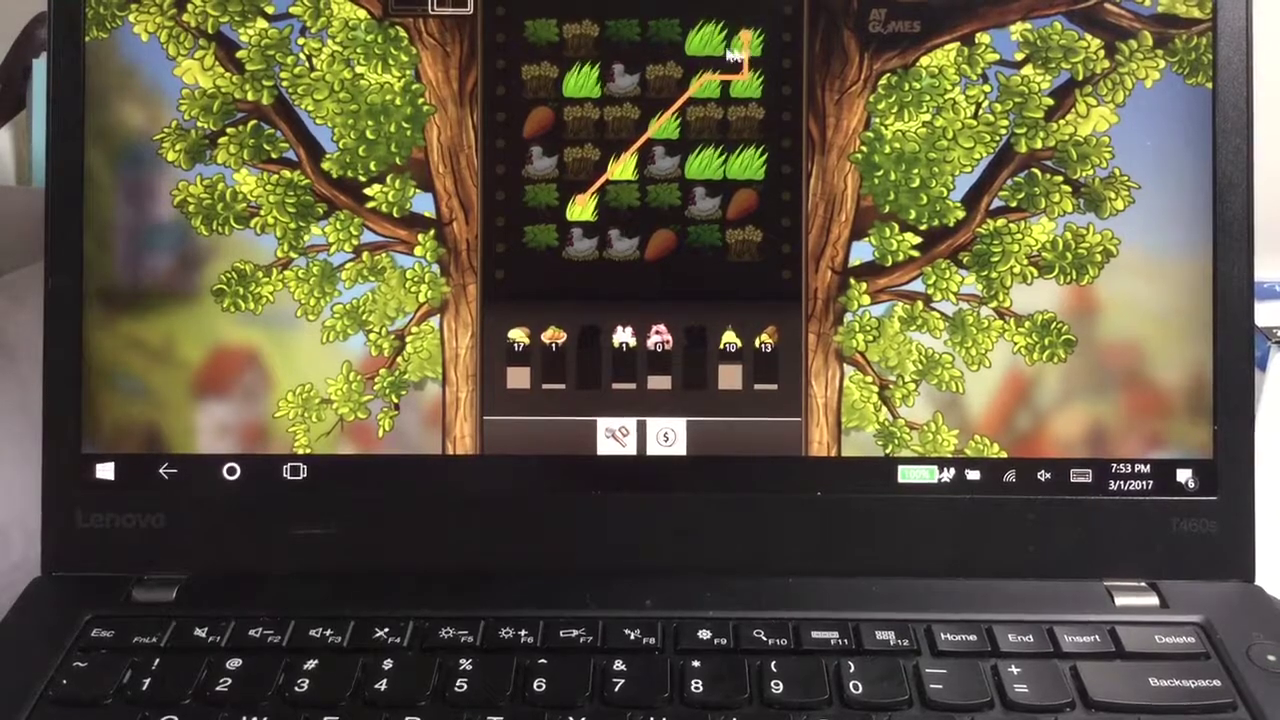
drag(745, 68, 718, 48)
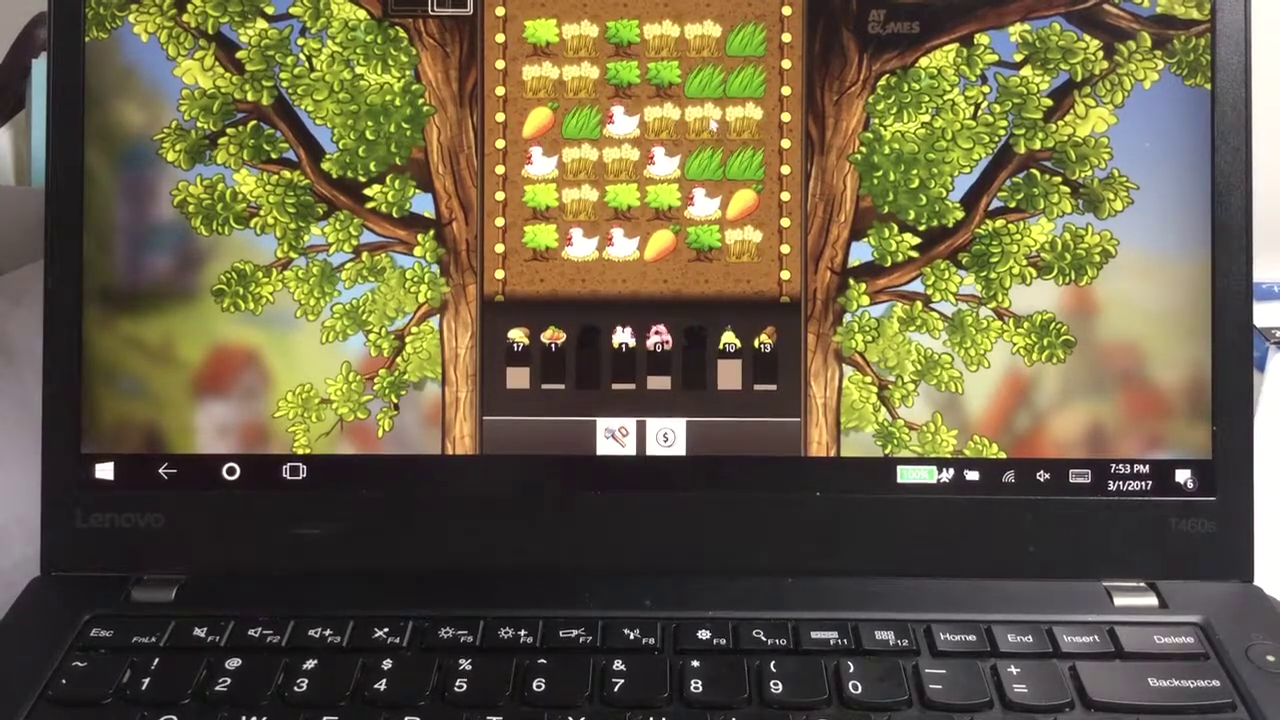
click(577, 185)
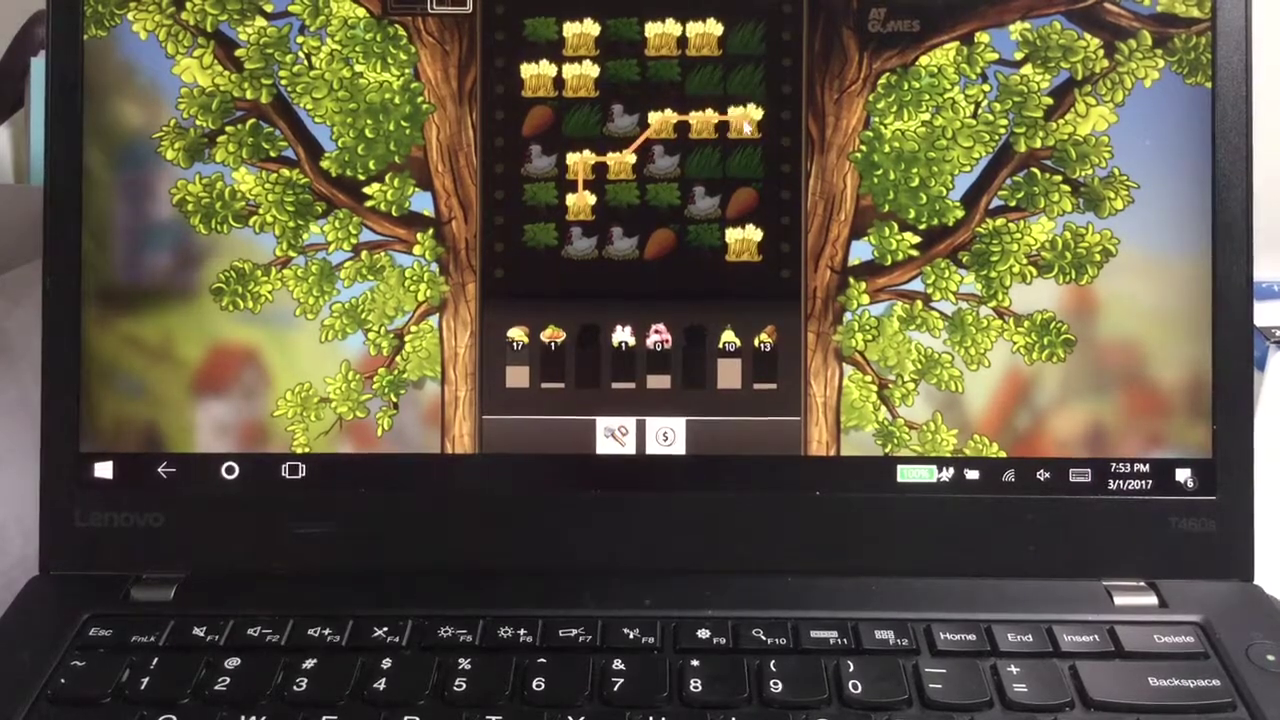
drag(620, 162, 744, 124)
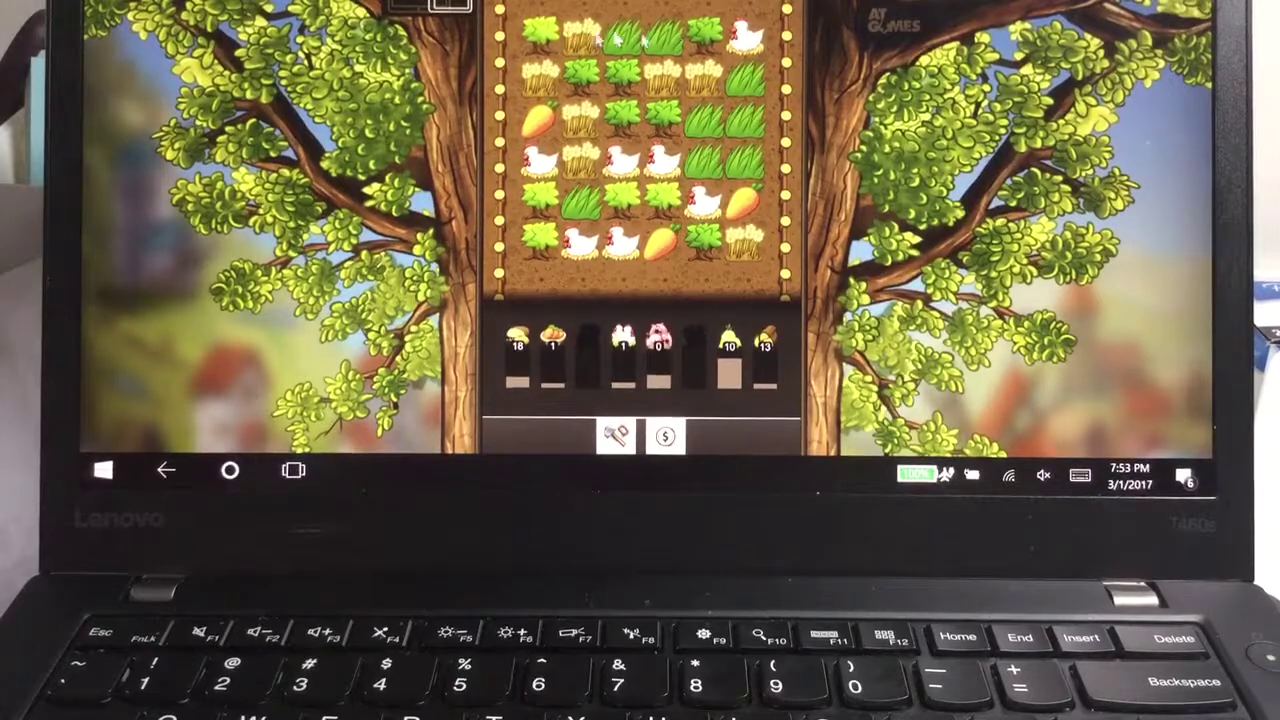
Step: Harvest four linked bushes starting from the top-left corner
click(540, 33)
drag(540, 33, 582, 72)
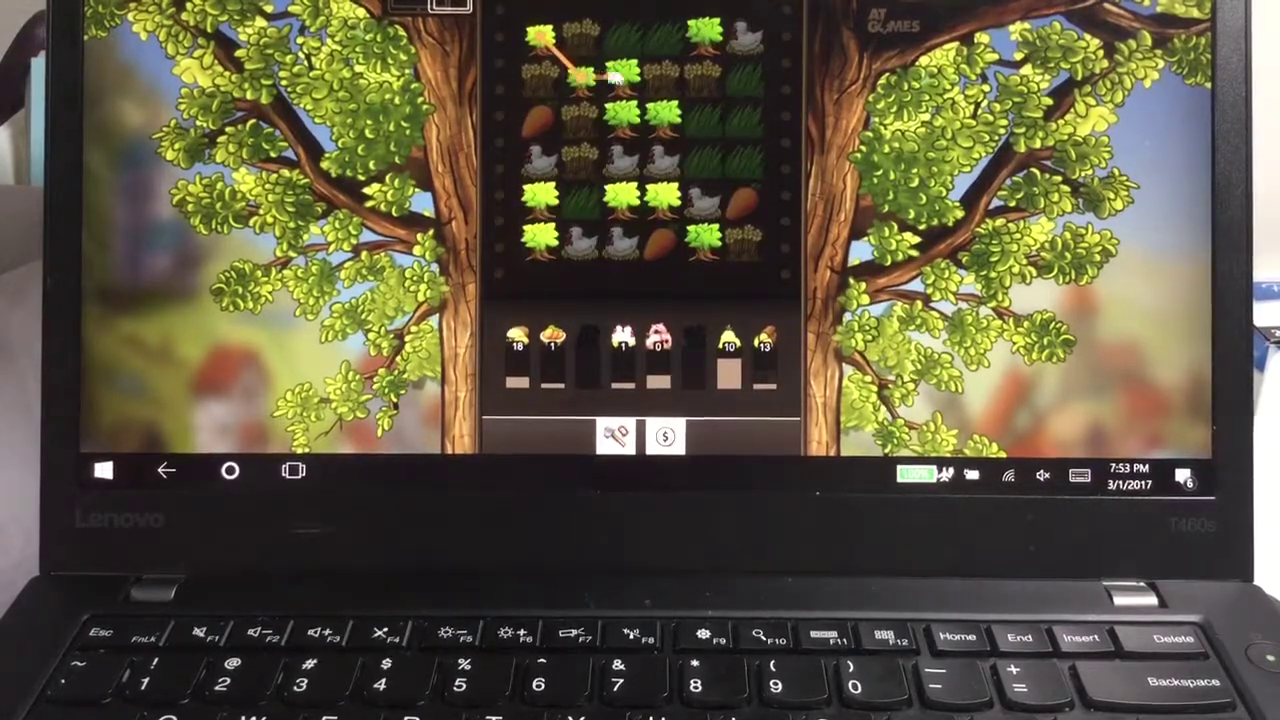
drag(660, 118, 660, 120)
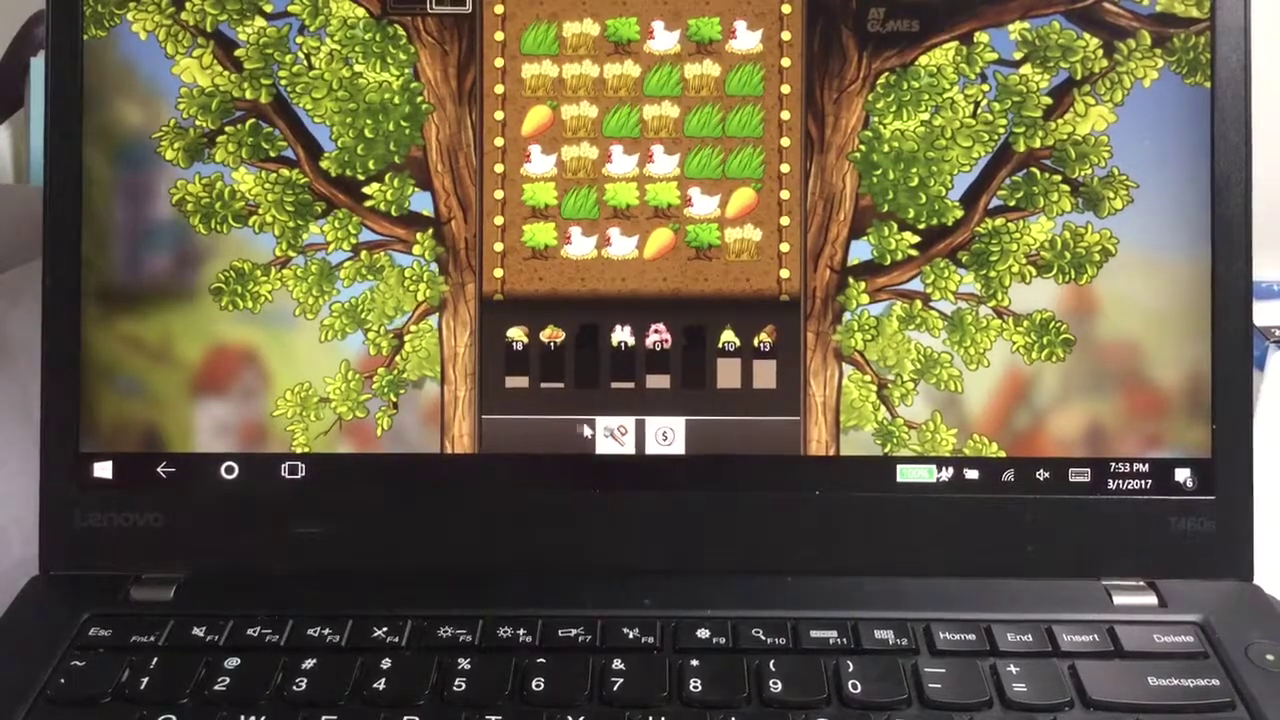
Step: Collect a chain of chickens running upward across the board
click(614, 436)
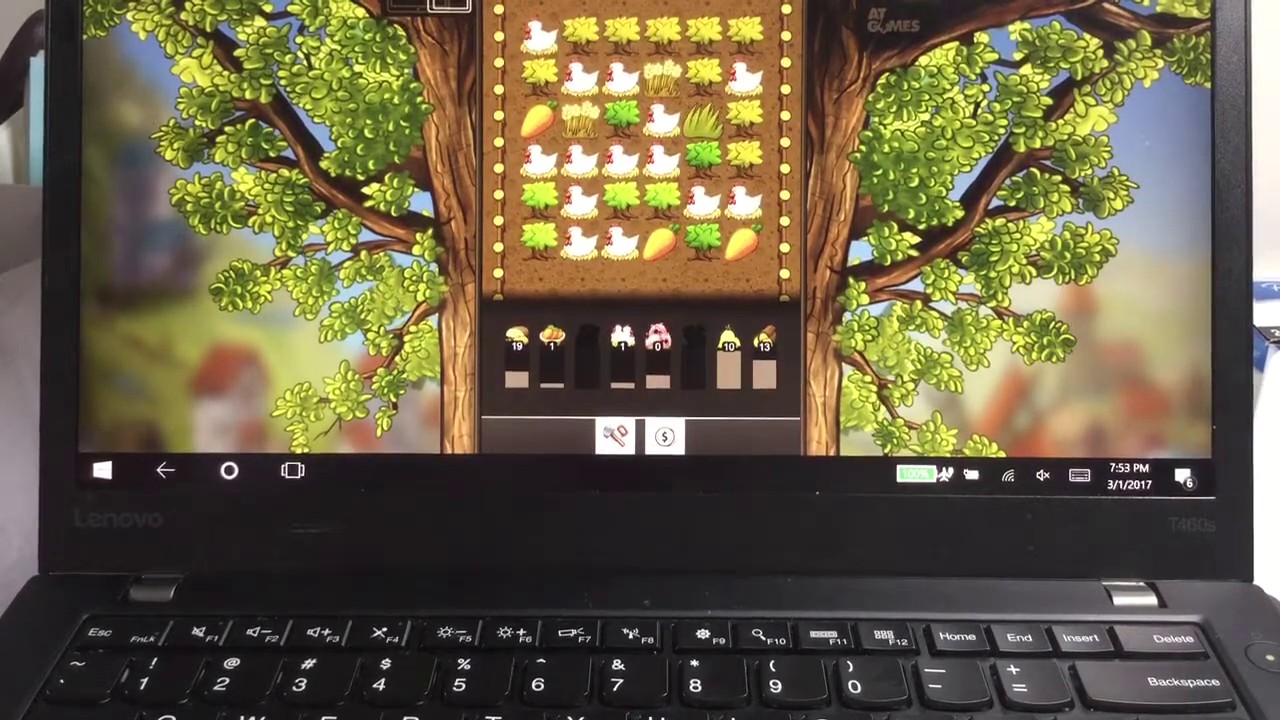
click(683, 225)
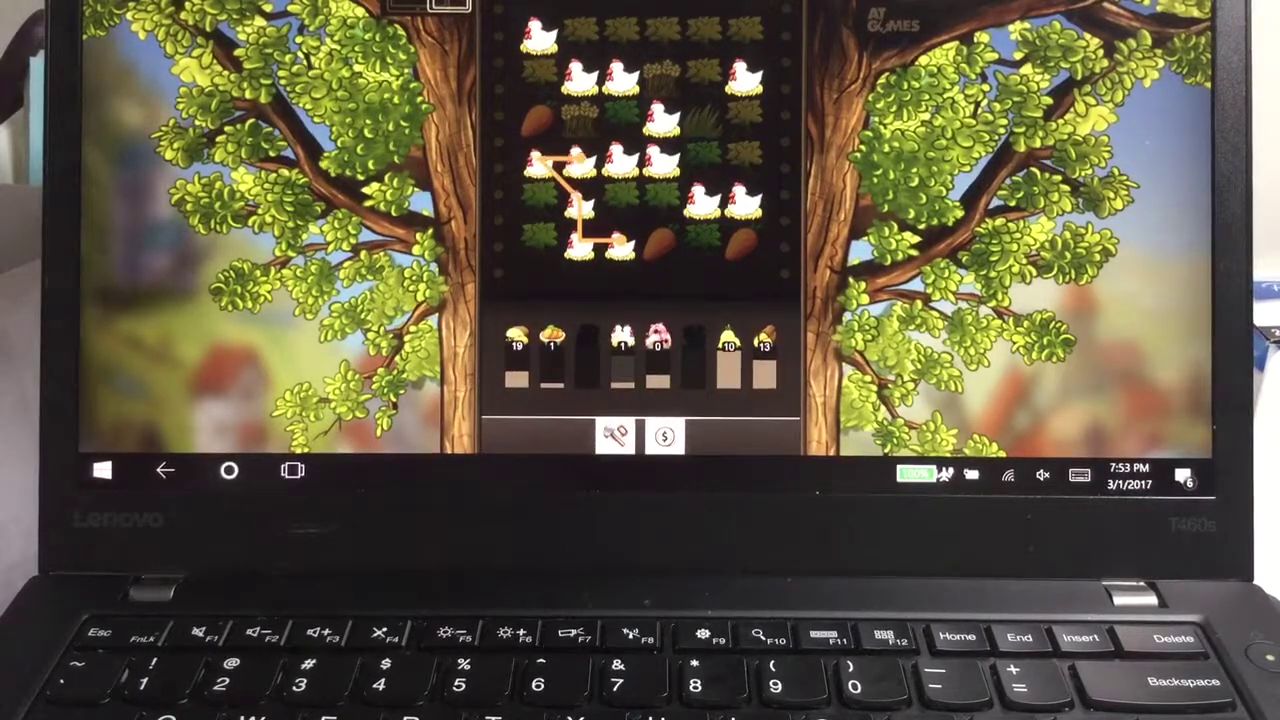
drag(660, 160, 580, 80)
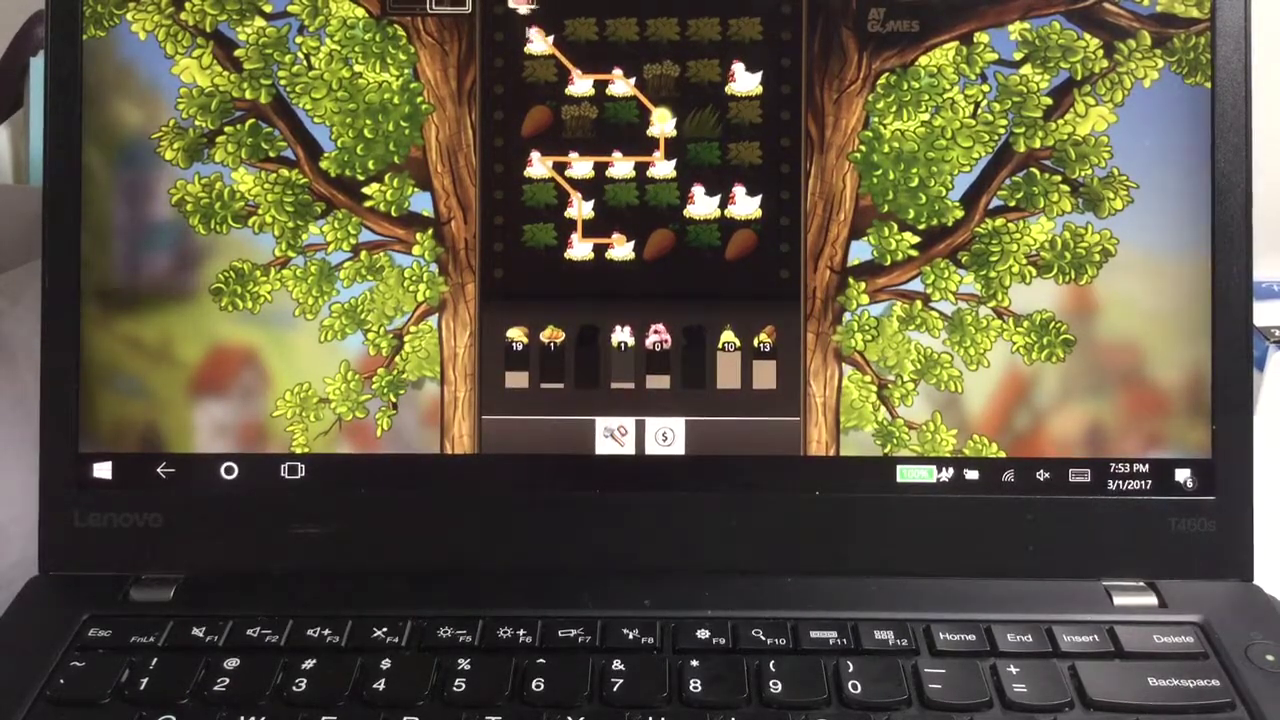
drag(538, 38, 538, 38)
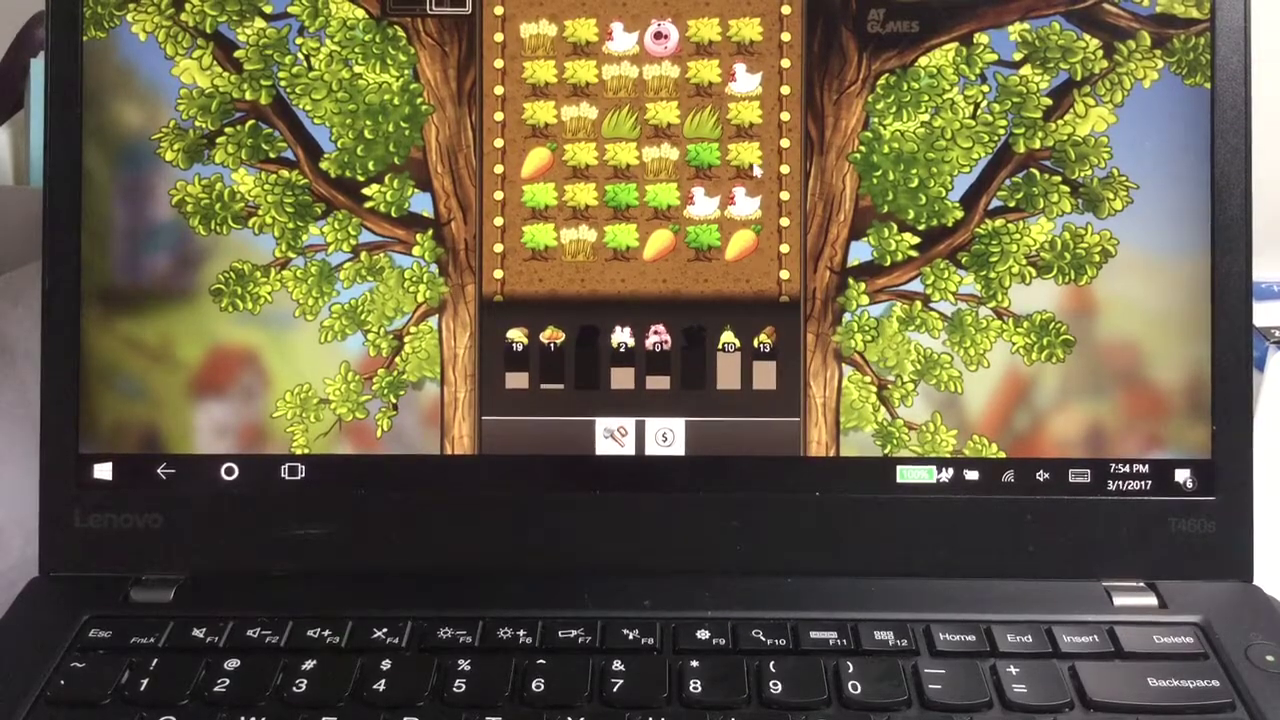
Step: Harvest a long chain of yellow flowers and green bushes, lifting one store to 15
mouse_move(745, 158)
mouse_down()
mouse_move(721, 70)
mouse_move(683, 197)
mouse_up()
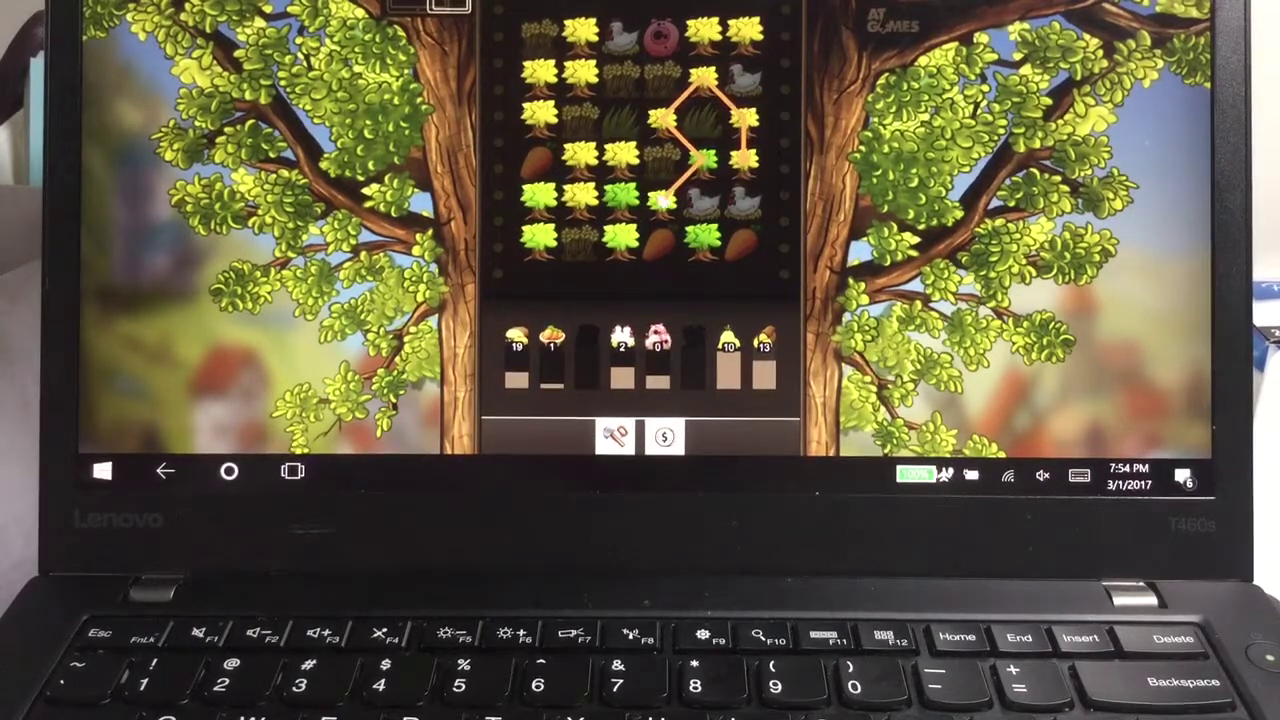
mouse_move(648, 205)
mouse_down()
mouse_move(621, 212)
mouse_move(650, 218)
mouse_move(621, 212)
mouse_up()
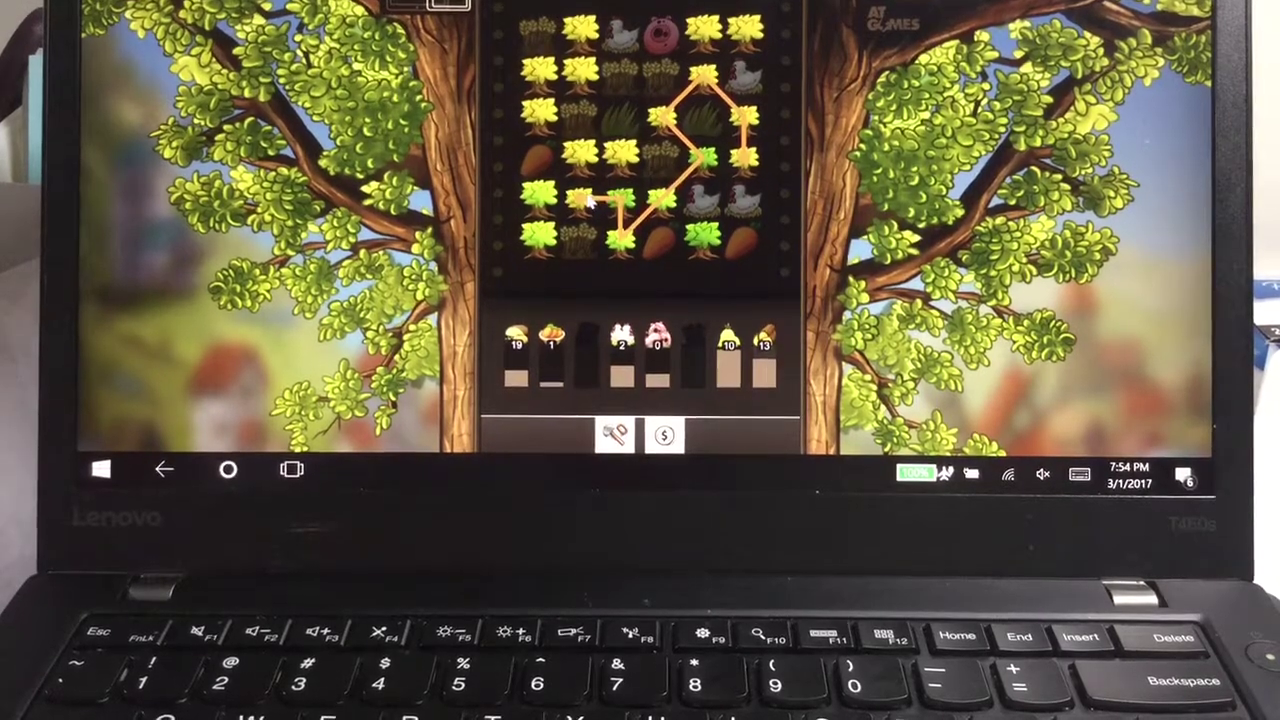
mouse_move(621, 200)
mouse_down()
mouse_move(541, 222)
mouse_move(553, 190)
mouse_move(547, 88)
mouse_up()
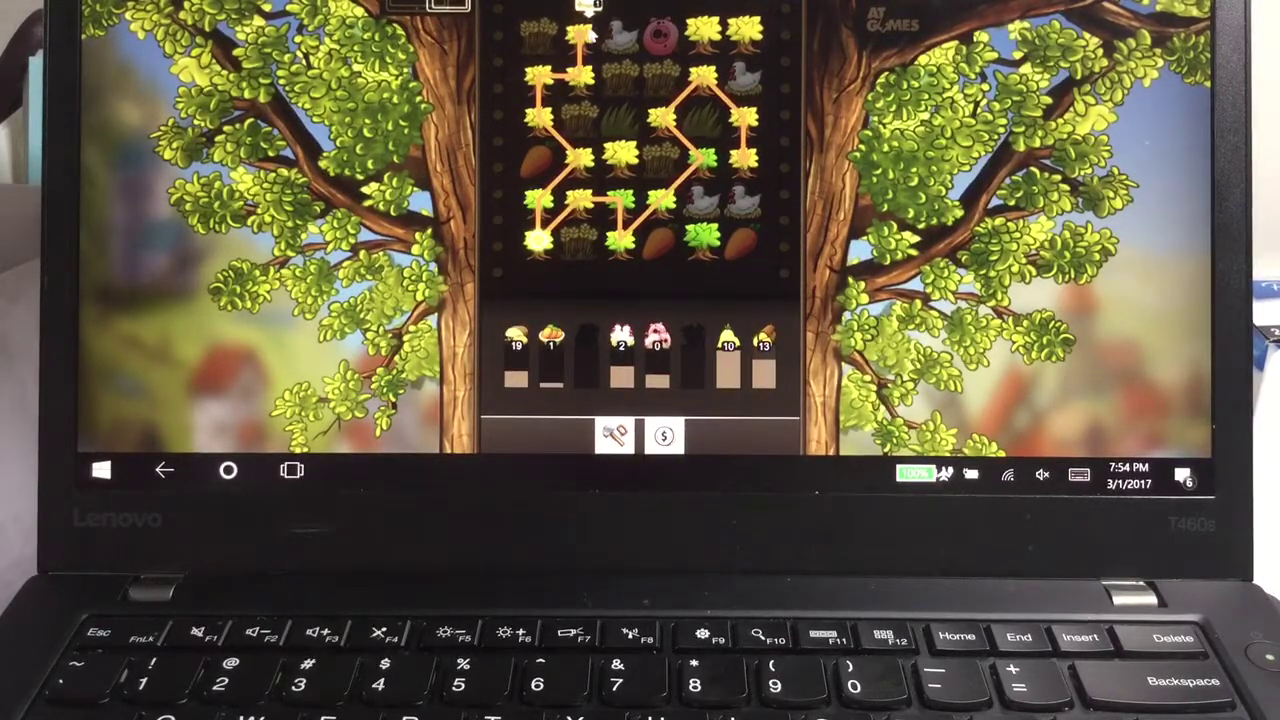
drag(590, 31, 590, 33)
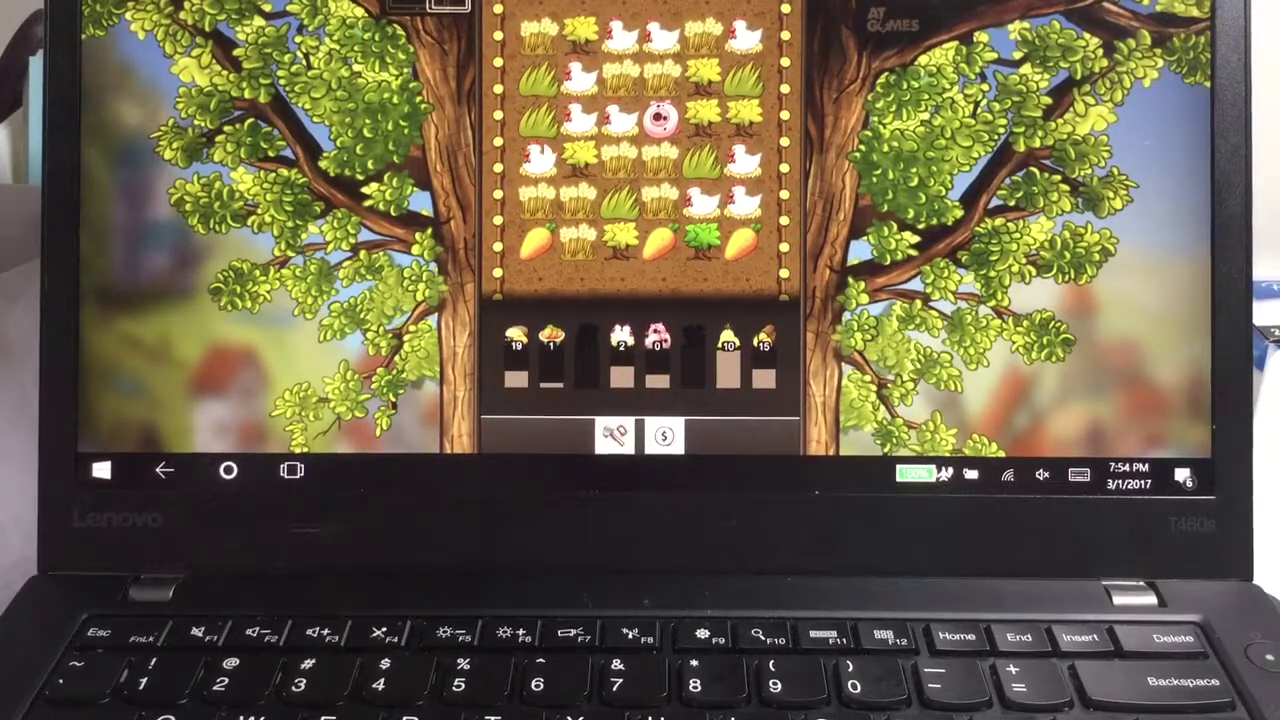
Step: Harvest chicken, wheat and four-flower chains, smash a single tile, and start a wheat chain
mouse_move(538, 160)
mouse_down()
mouse_move(604, 143)
mouse_move(620, 122)
mouse_move(620, 40)
mouse_move(660, 40)
mouse_up()
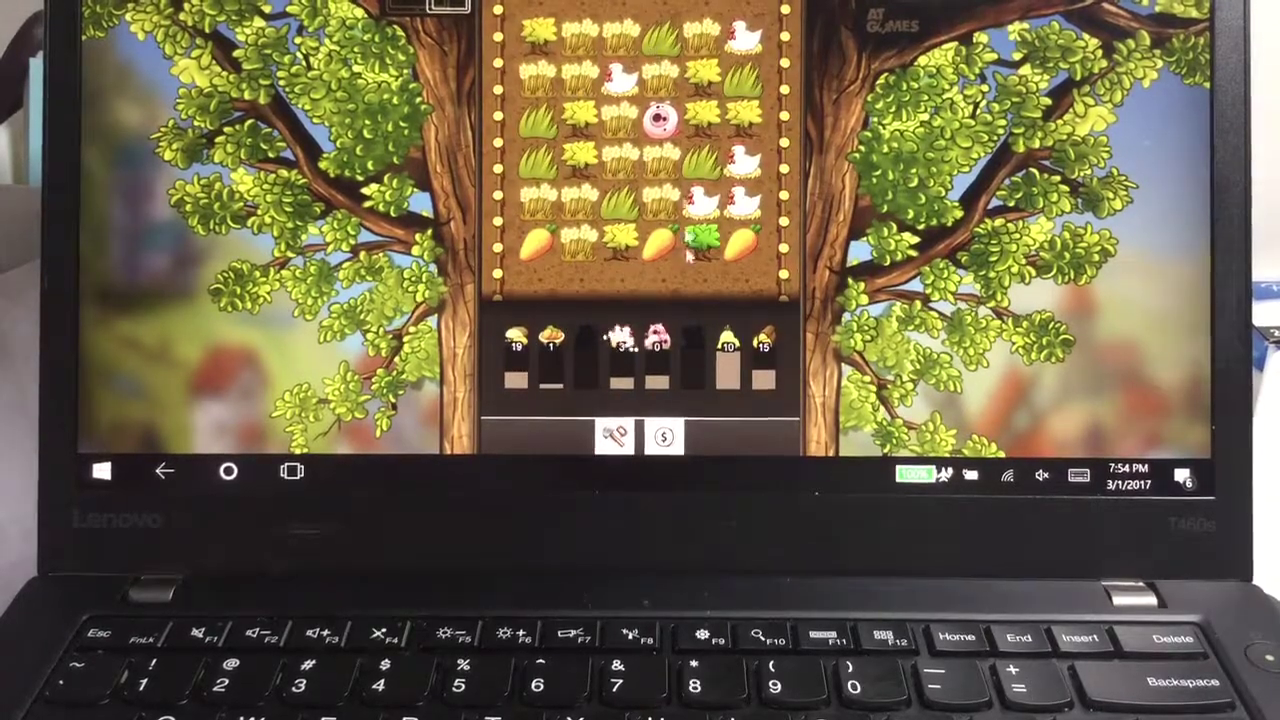
mouse_move(578, 240)
mouse_down()
mouse_move(540, 205)
mouse_move(578, 205)
mouse_move(620, 162)
mouse_move(660, 182)
mouse_move(632, 130)
mouse_move(578, 80)
mouse_move(540, 78)
mouse_move(578, 40)
mouse_move(660, 78)
mouse_move(700, 38)
mouse_up()
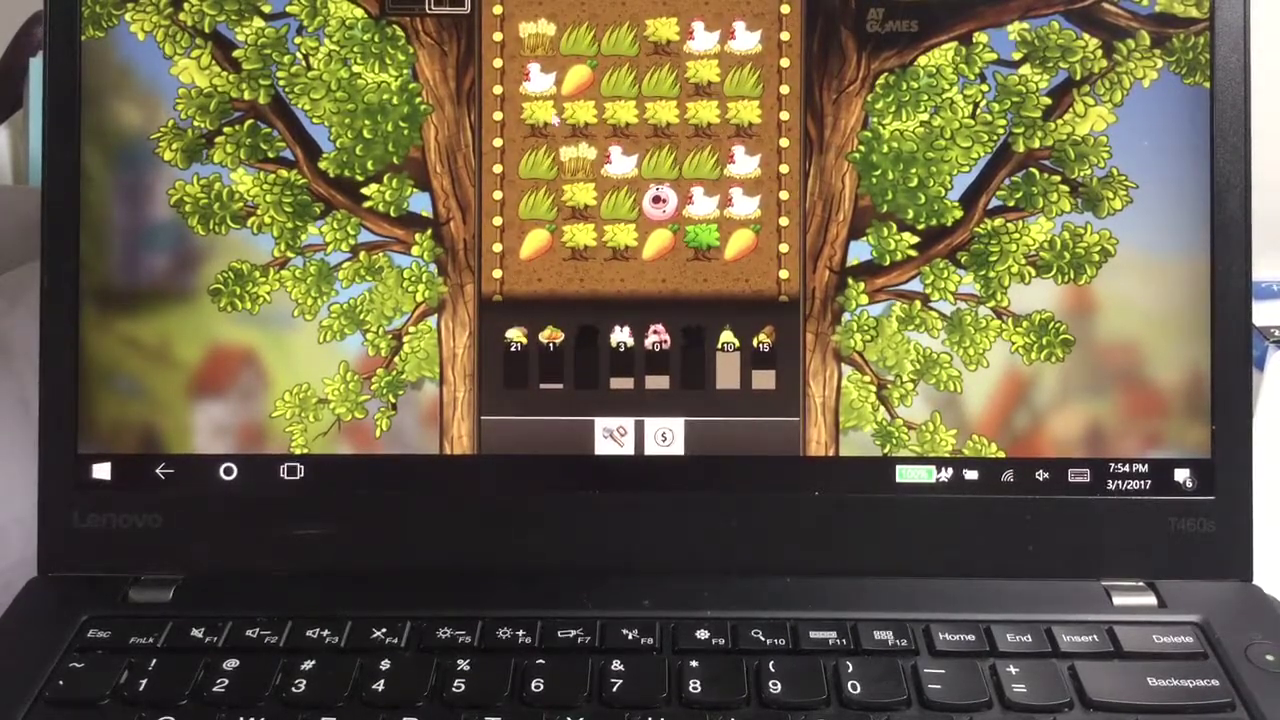
mouse_move(538, 118)
mouse_down()
mouse_move(680, 148)
mouse_move(742, 118)
mouse_move(665, 38)
mouse_move(680, 40)
mouse_up()
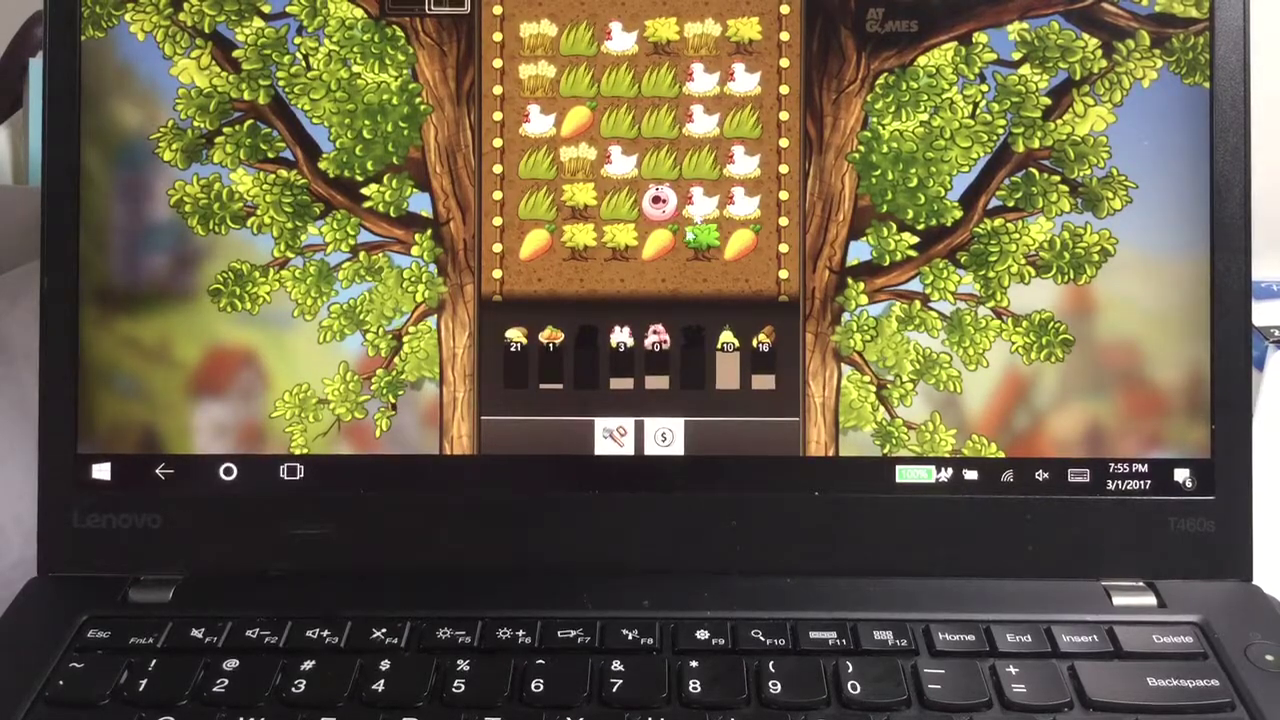
click(620, 203)
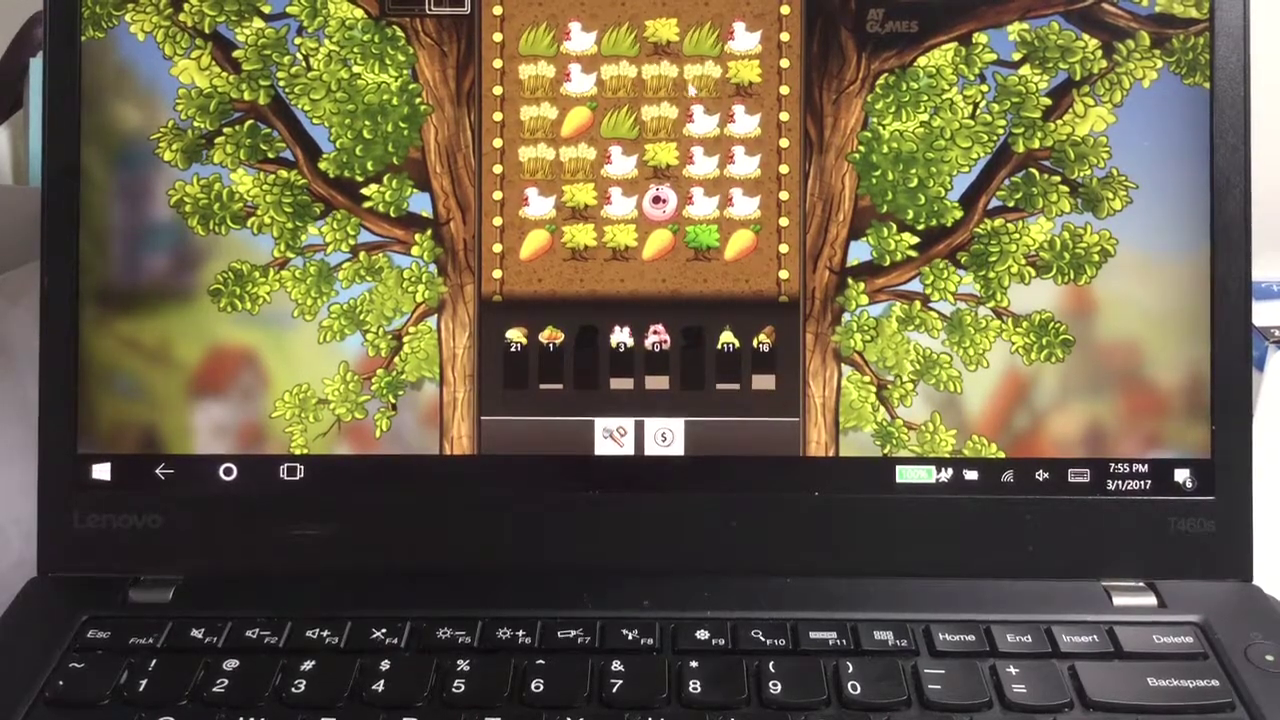
click(624, 85)
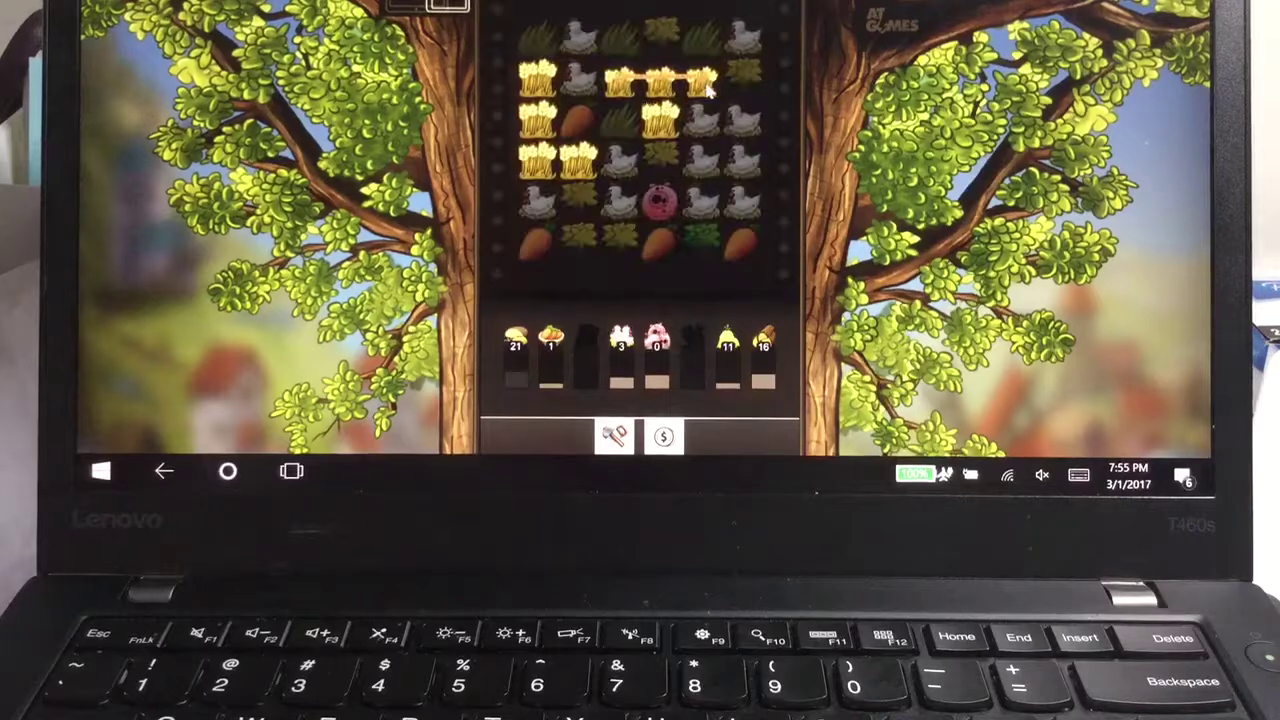
Step: Harvest the wheat, link four chickens in a U, and chain flowers up and right
drag(676, 122, 661, 120)
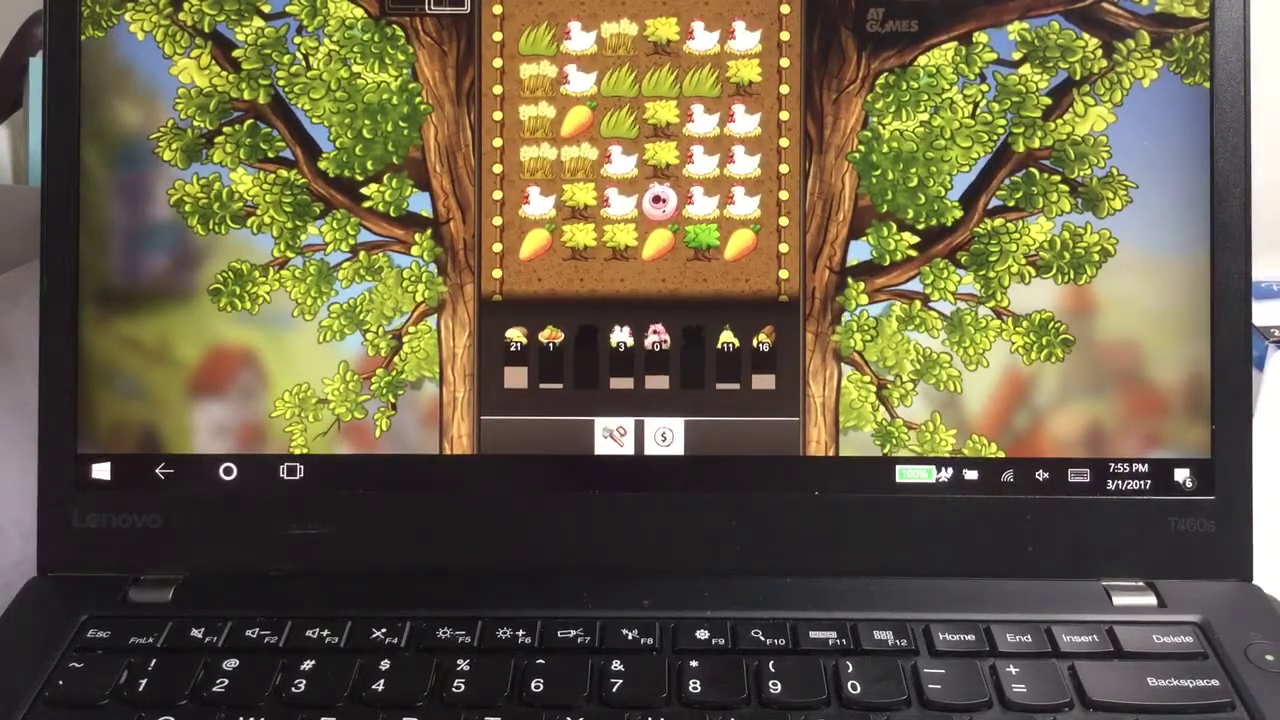
mouse_move(742, 122)
mouse_down()
mouse_move(716, 108)
mouse_move(704, 120)
mouse_up()
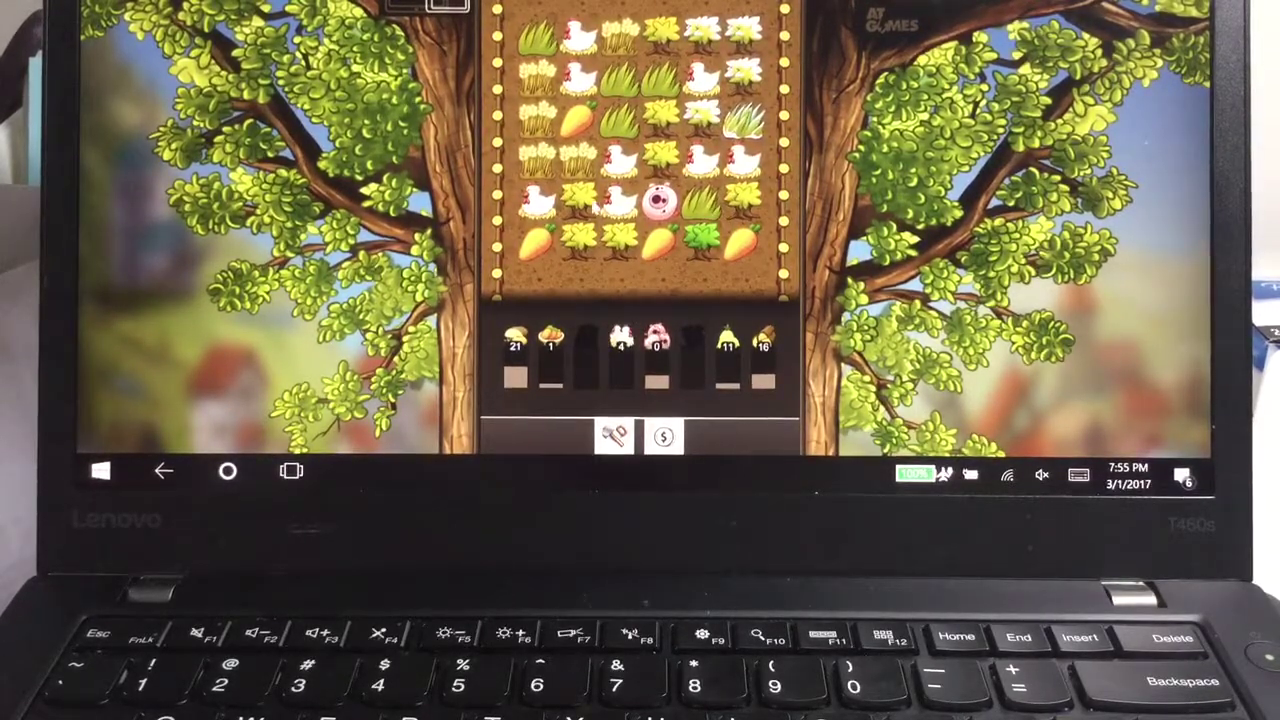
drag(596, 206, 586, 209)
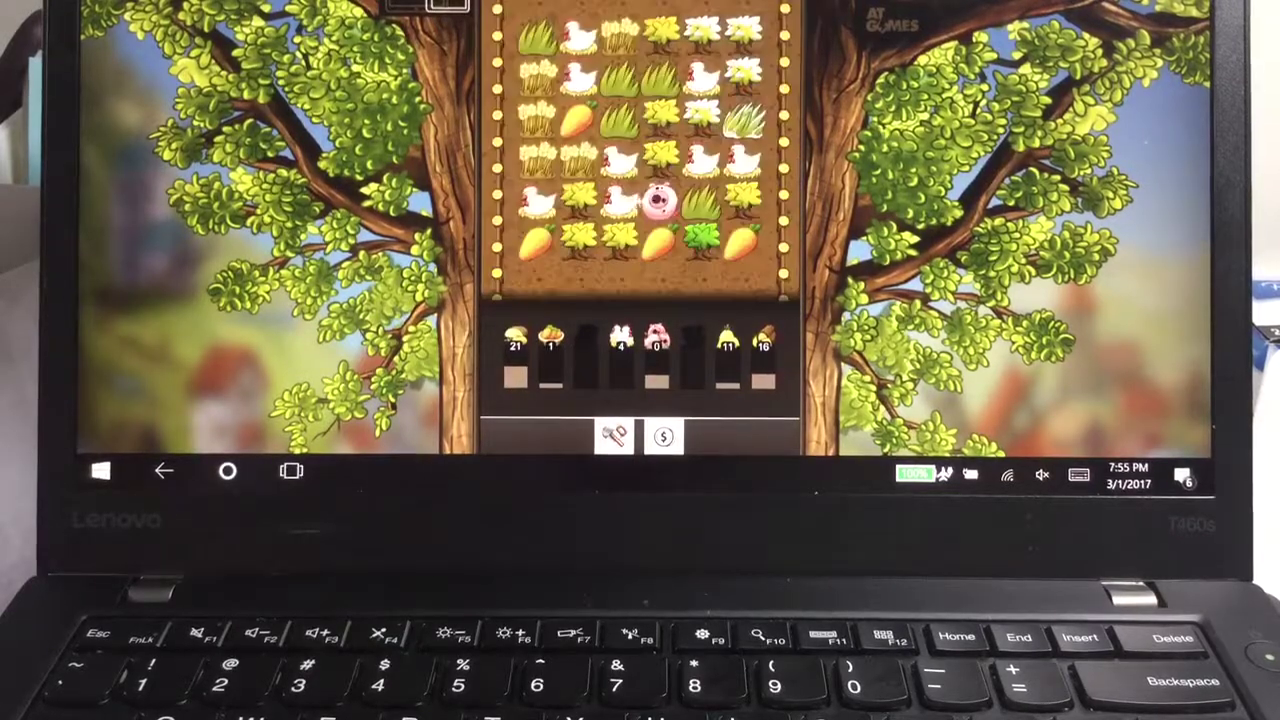
mouse_move(660, 158)
mouse_down()
mouse_move(766, 34)
mouse_move(743, 34)
mouse_up()
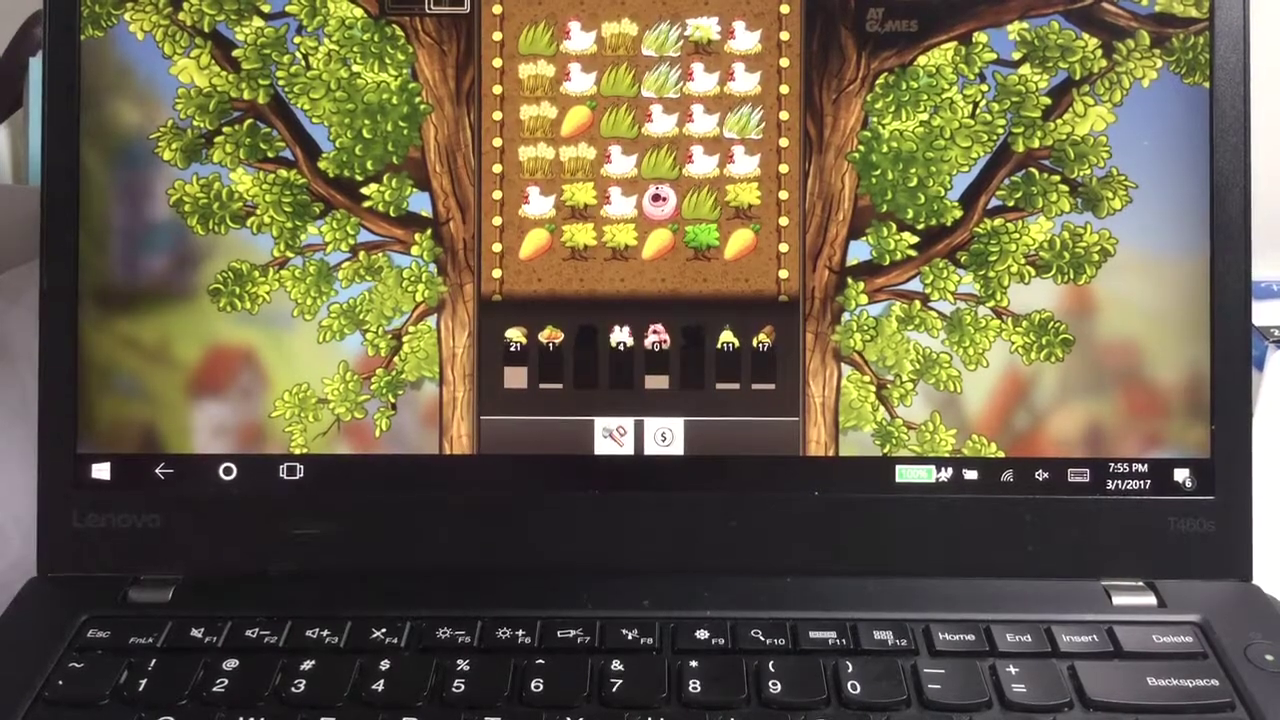
Step: Link a three-chicken chain, then a grass chain across the board
mouse_move(619, 160)
mouse_down()
mouse_move(620, 185)
mouse_move(712, 143)
mouse_up()
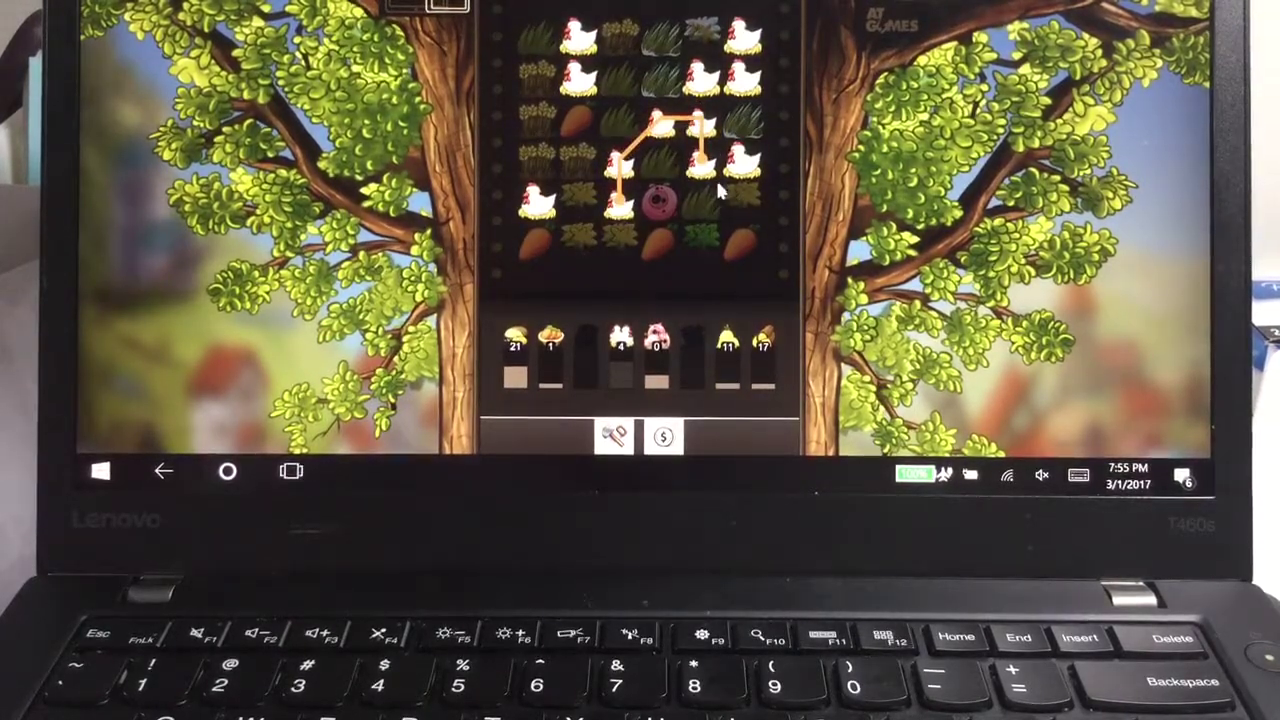
drag(712, 143, 742, 160)
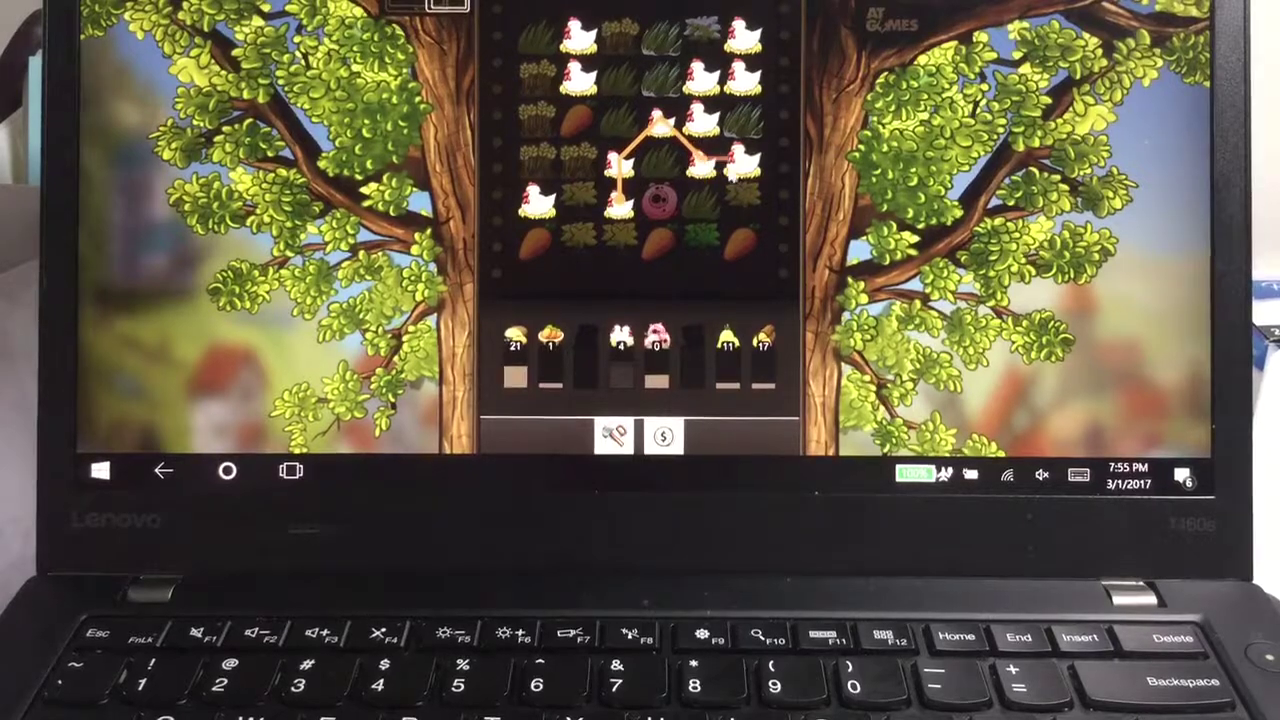
mouse_move(700, 78)
mouse_down()
mouse_move(742, 80)
mouse_move(742, 42)
mouse_up()
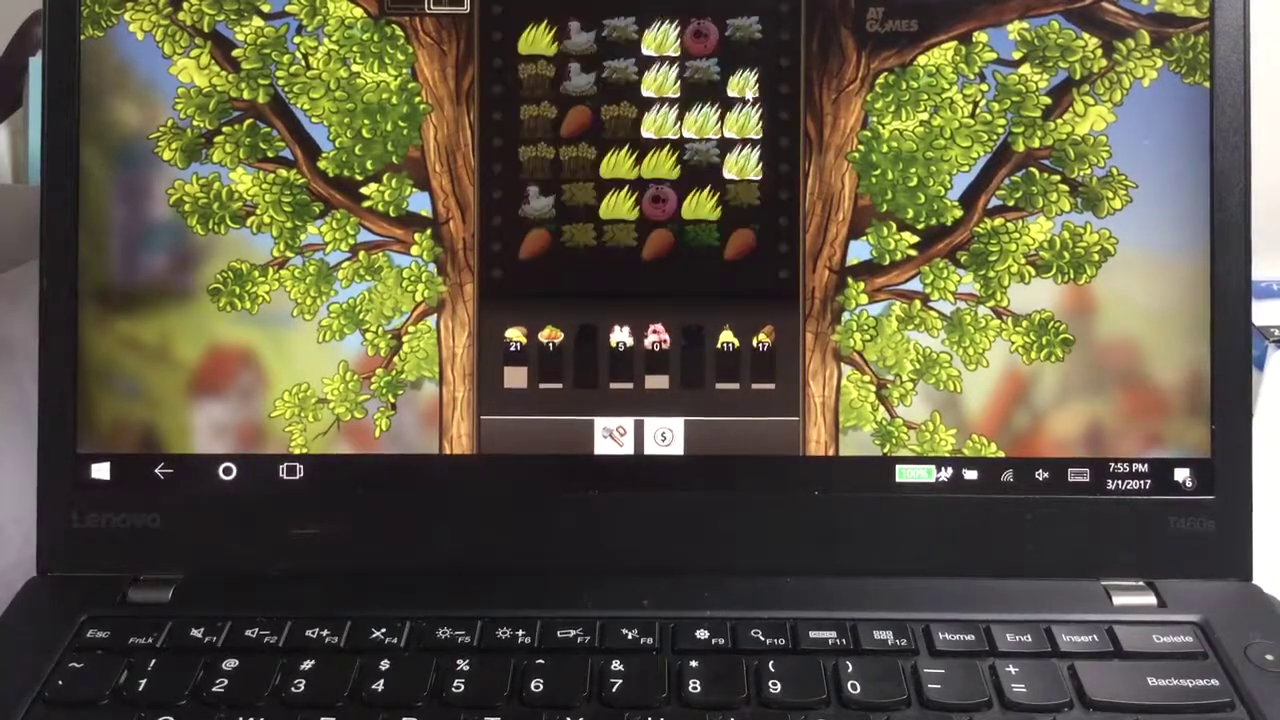
drag(742, 85, 745, 172)
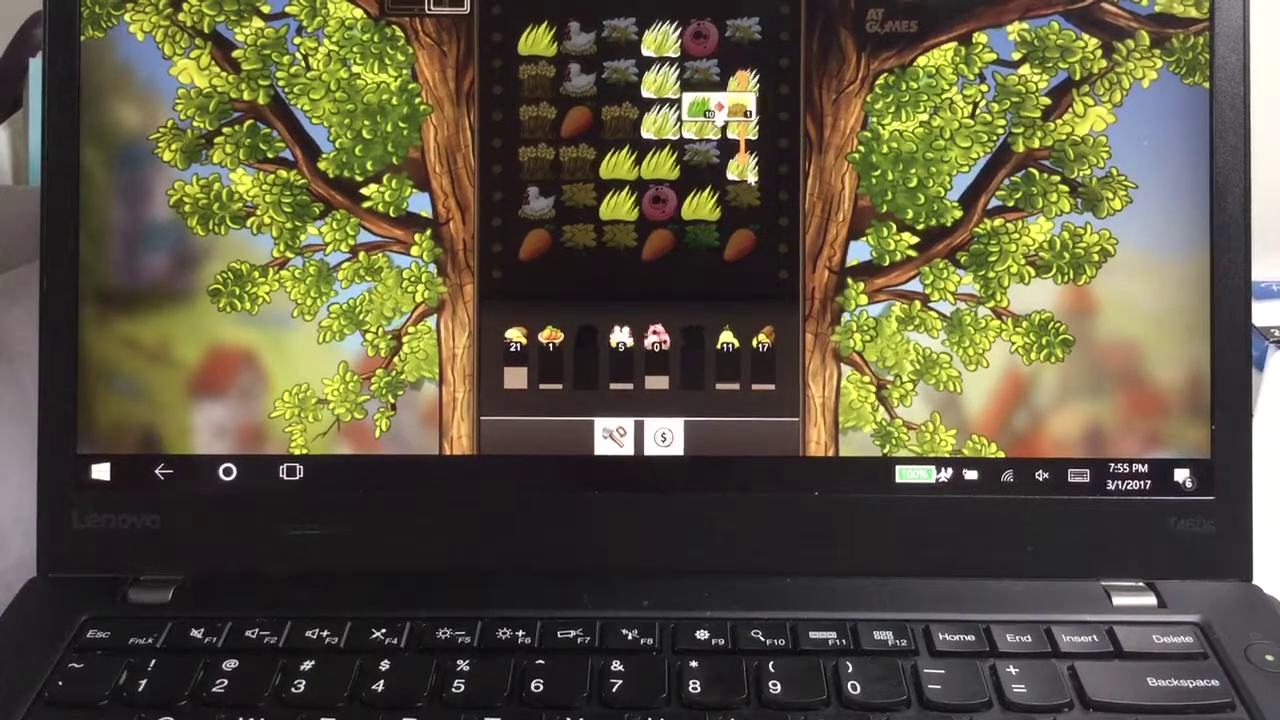
mouse_move(745, 172)
mouse_down()
mouse_move(640, 180)
mouse_move(663, 50)
mouse_up()
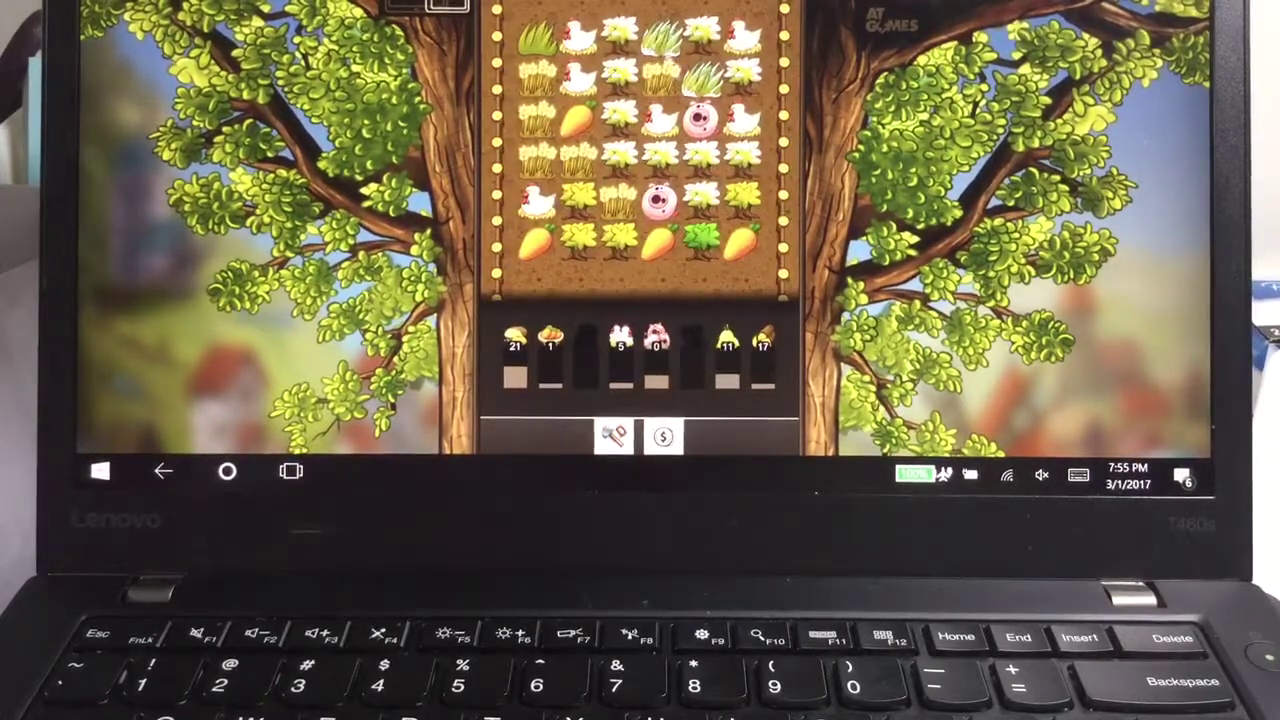
Step: Harvest a white flower chain after undoing its last diagonal link
drag(620, 38, 622, 40)
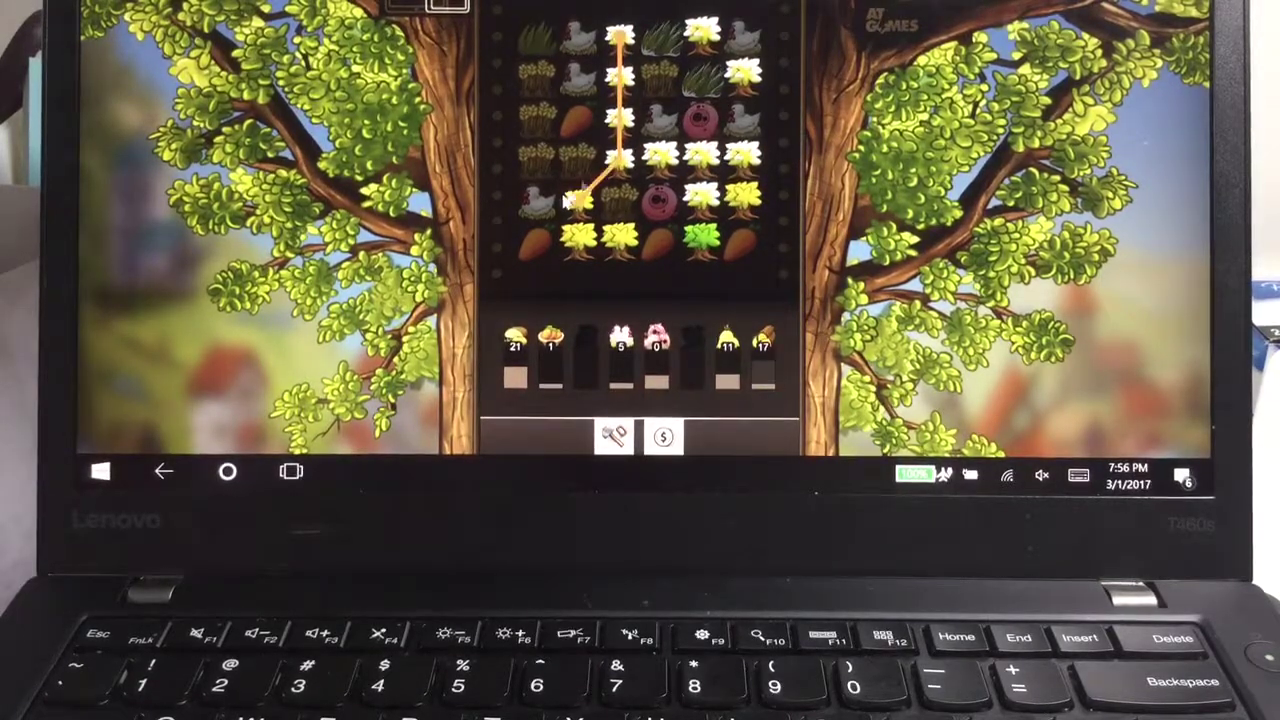
drag(570, 200, 640, 142)
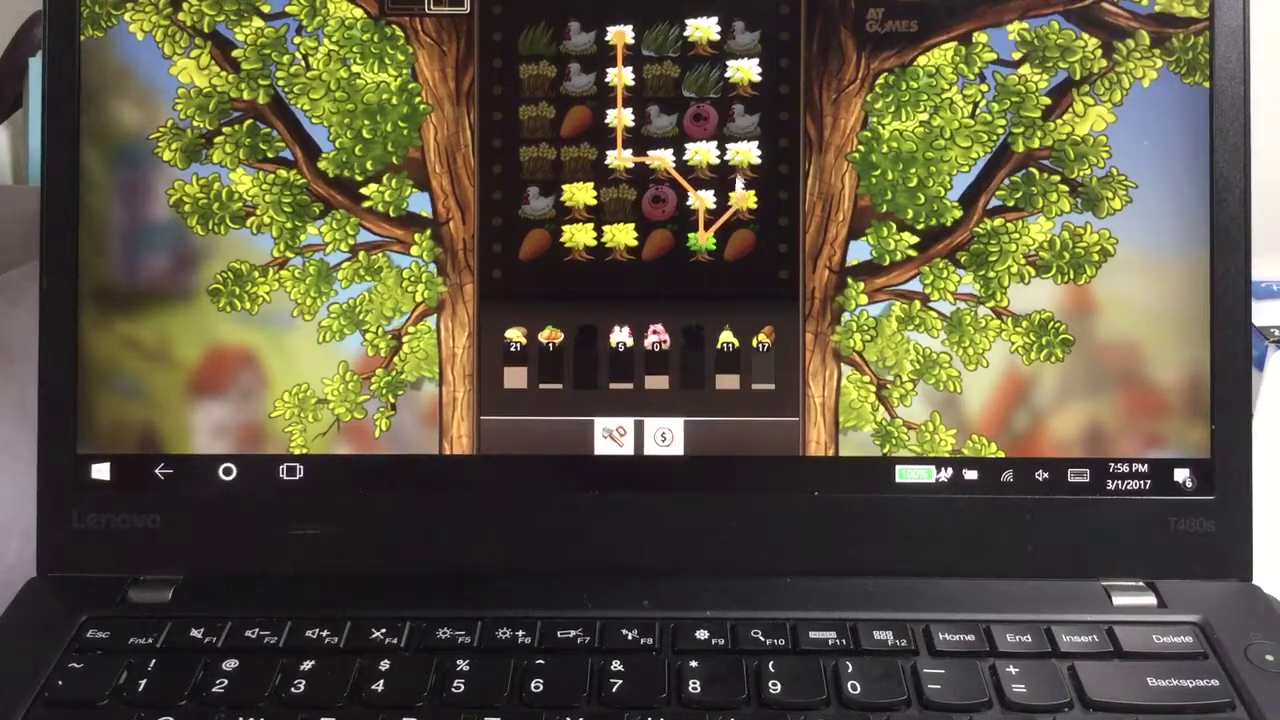
drag(710, 165, 713, 170)
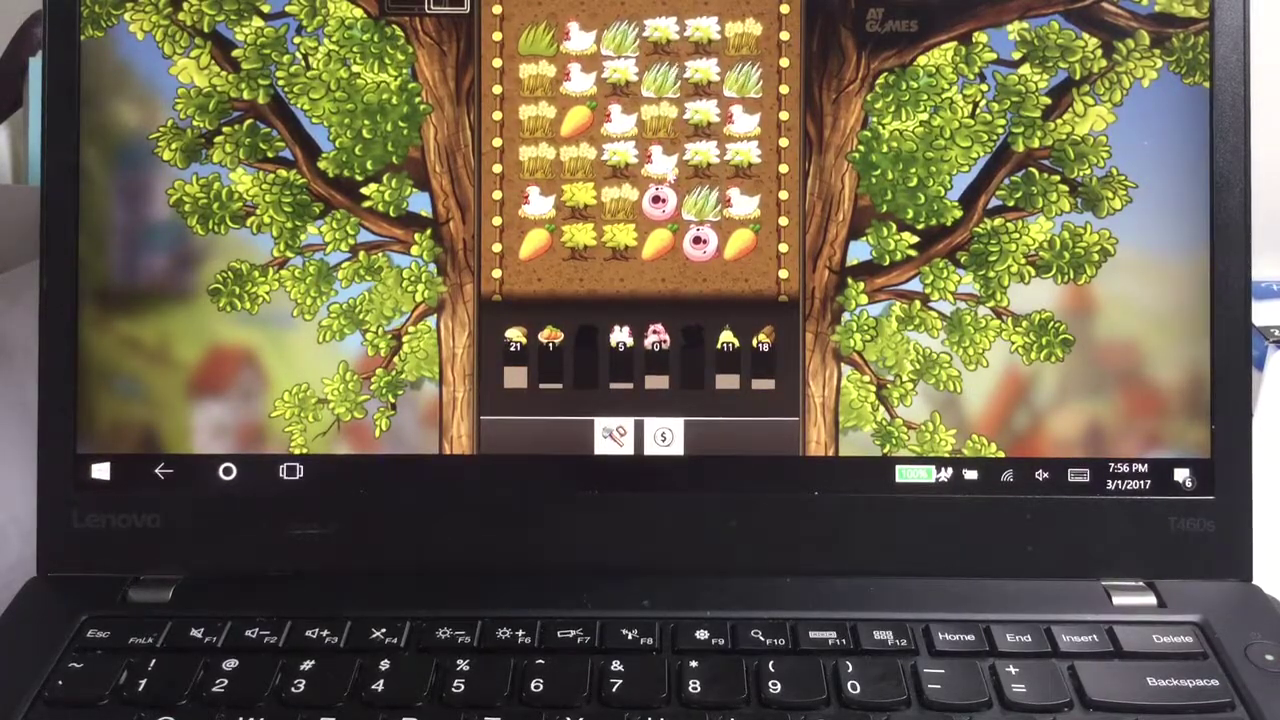
Step: Use the tile-smashing power and harvest the year's final four-flower chain
click(624, 452)
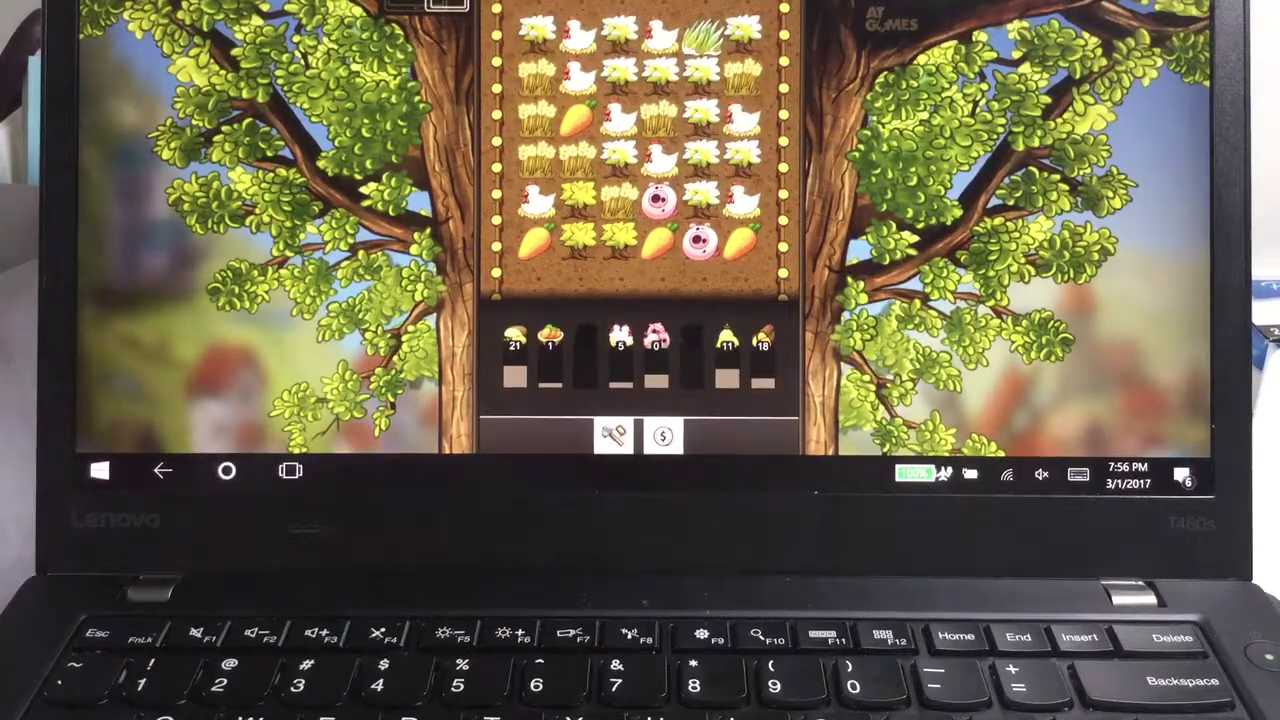
drag(702, 200, 706, 95)
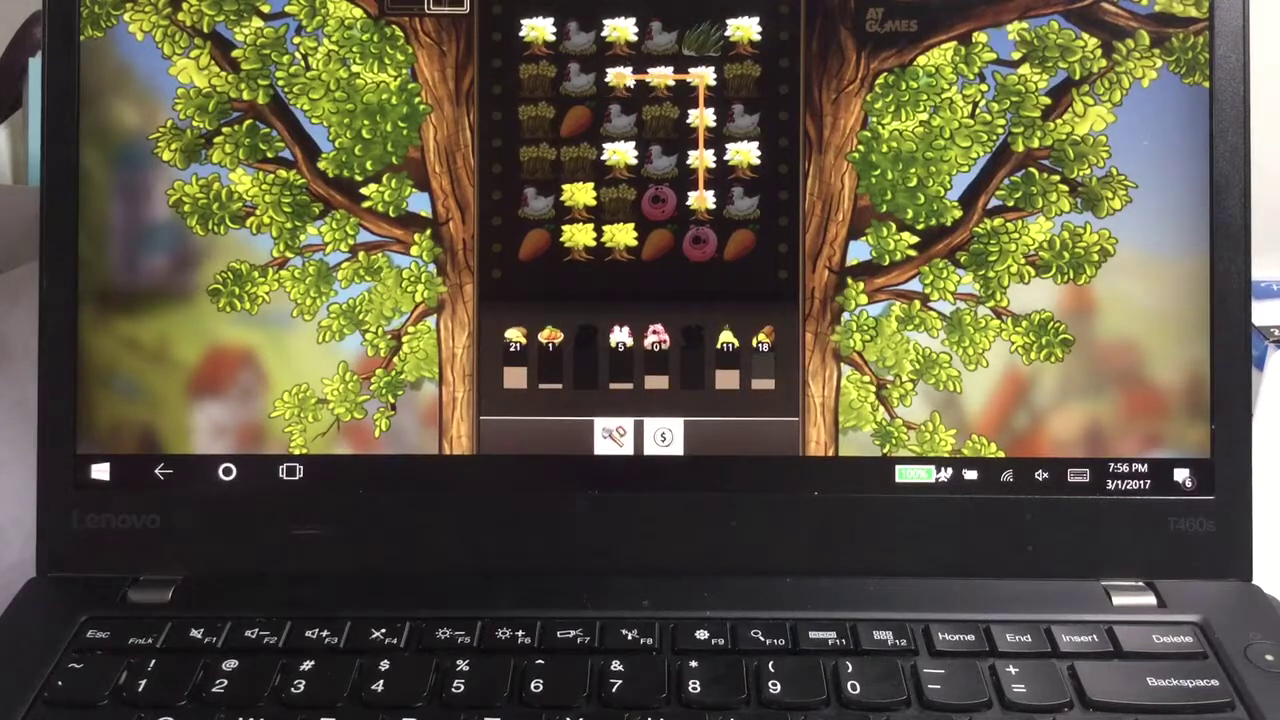
drag(660, 78, 620, 78)
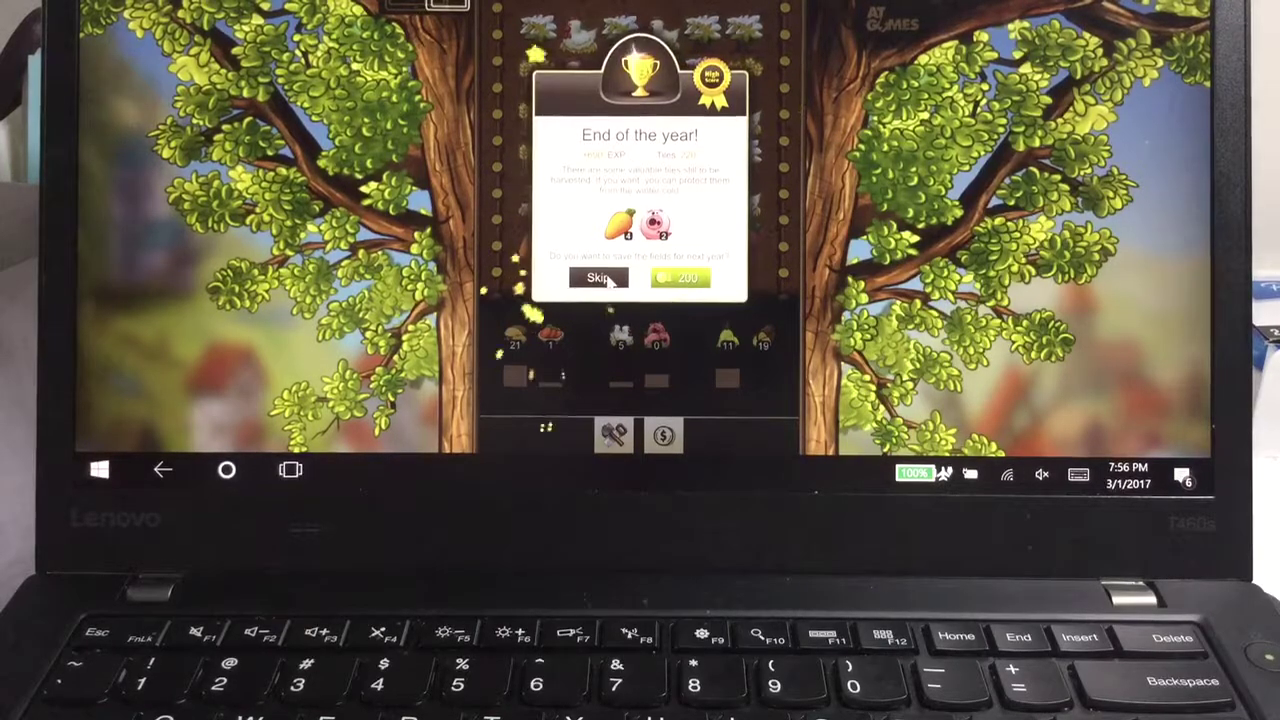
Step: Skip saving leftover crops and view the year's statistics screen
click(600, 278)
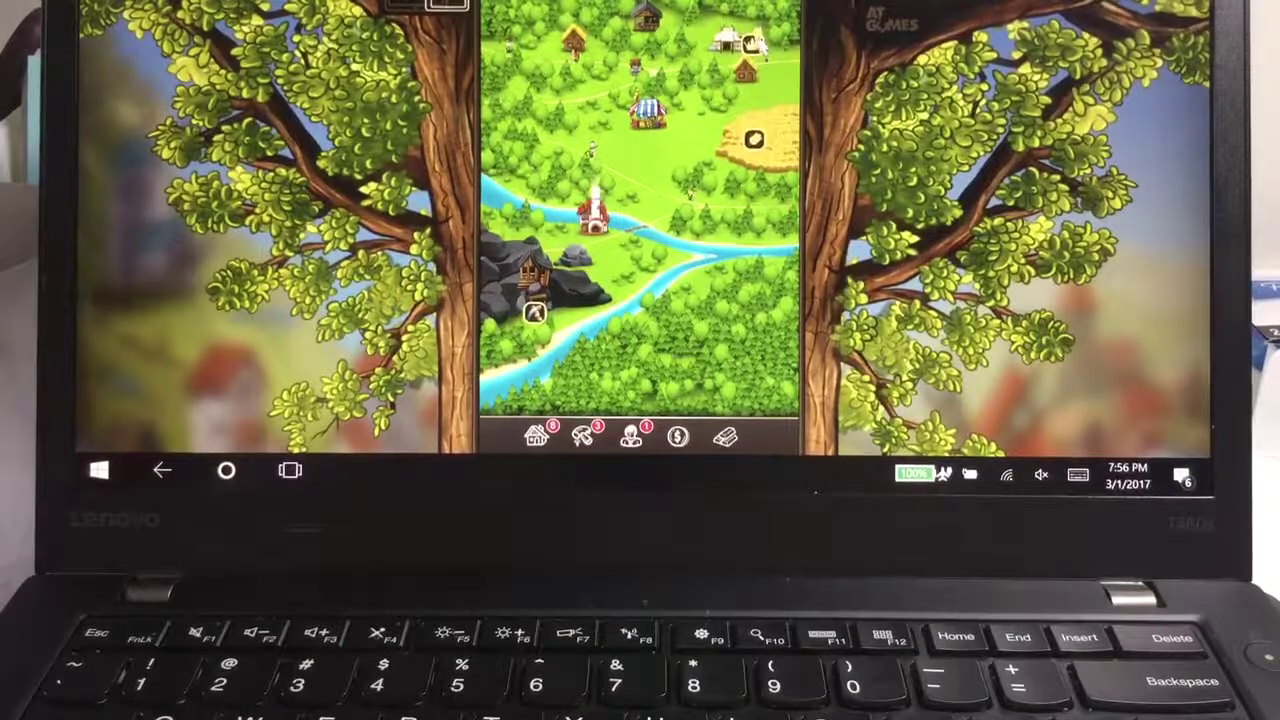
click(600, 76)
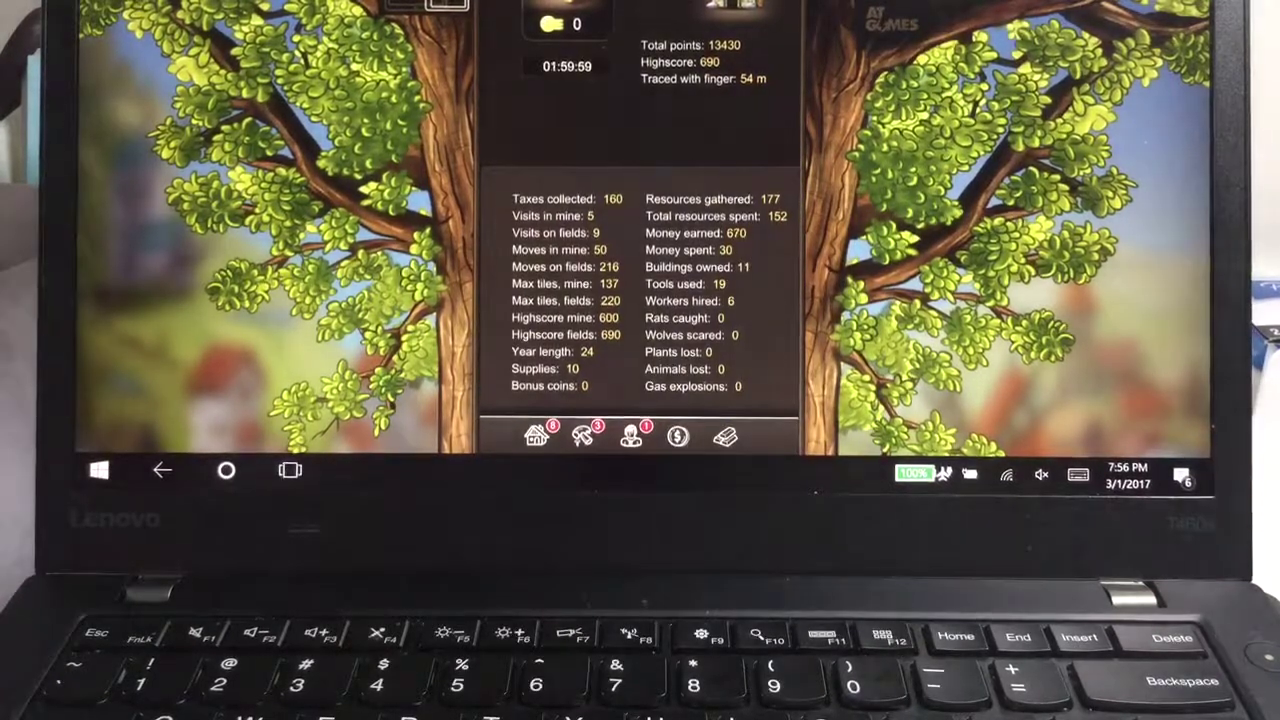